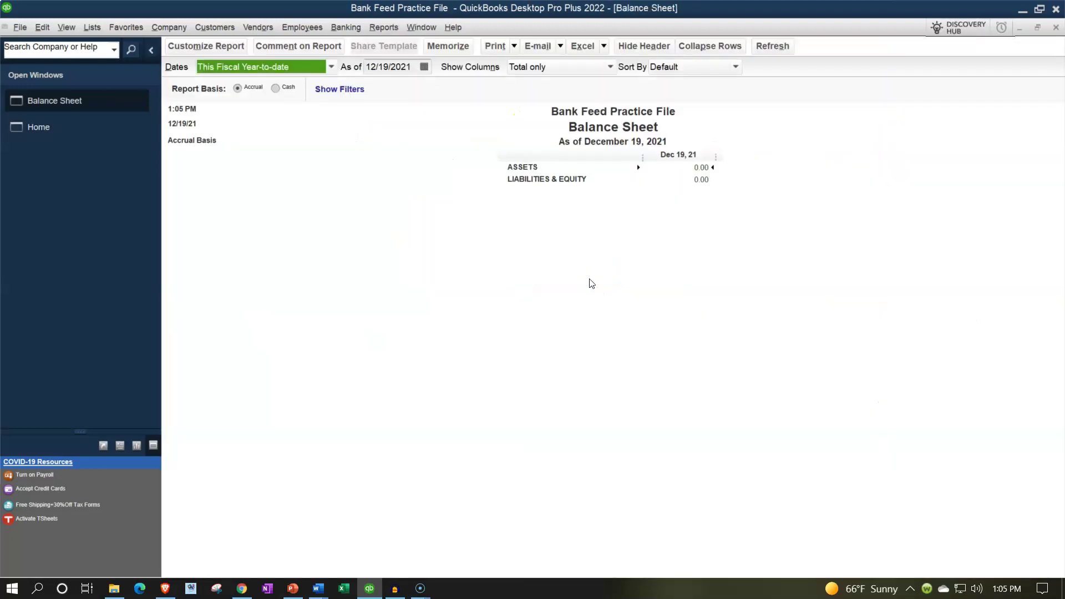
Customize the Balance Sheet report to cover 01/01/2021 through 12/31/2021.
{"action": "left_click", "coordinate": [233, 49]}
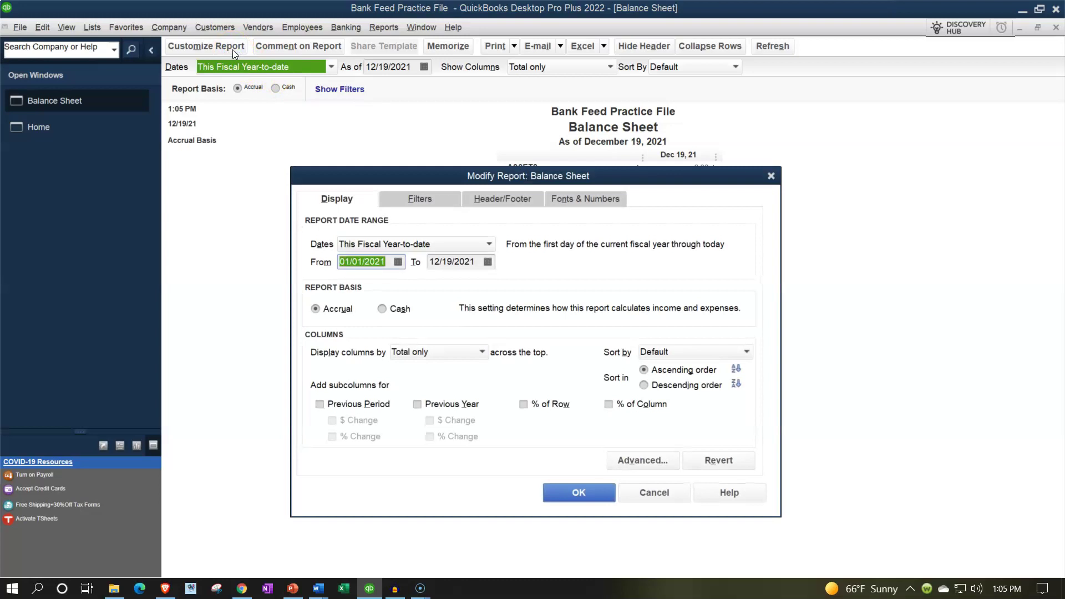
{"action": "type", "text": "0101"}
{"action": "key", "text": "Tab"}
{"action": "type", "text": "1231"}
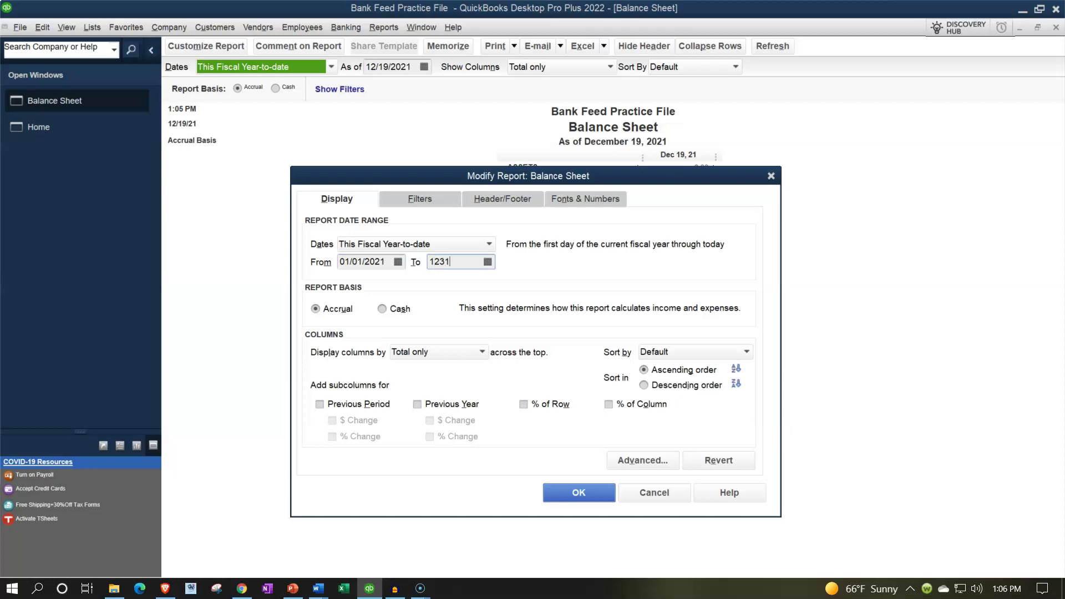
{"action": "key", "text": "Tab"}
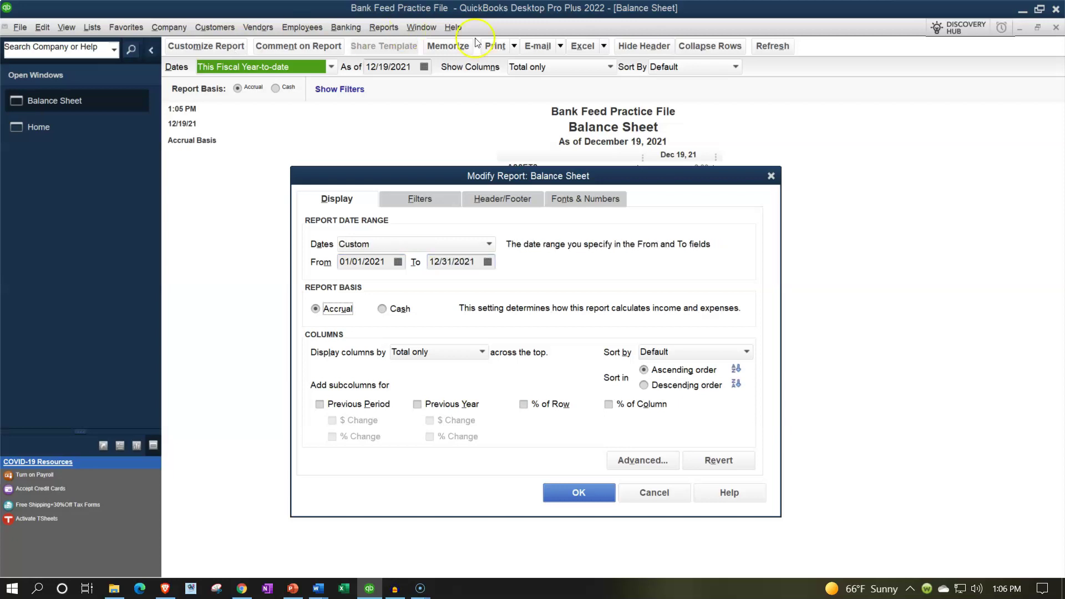
Enlarge the Balance Sheet's column label font to the size just above 12, apply it to all related fonts and accept the report changes.
{"action": "left_click", "coordinate": [595, 203]}
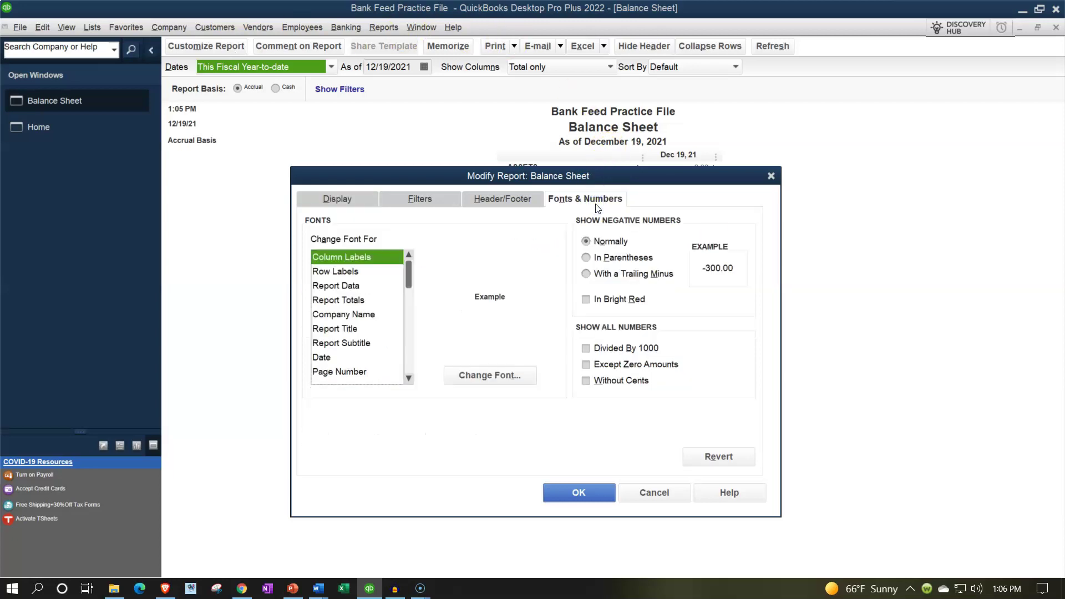
{"action": "left_click", "coordinate": [523, 375]}
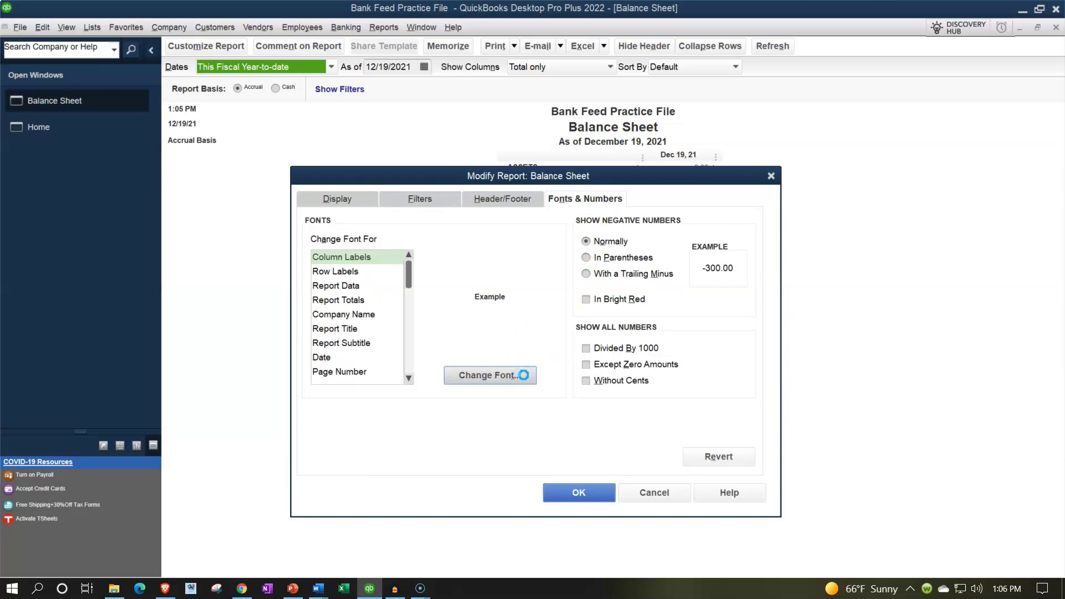
{"action": "left_click", "coordinate": [501, 337]}
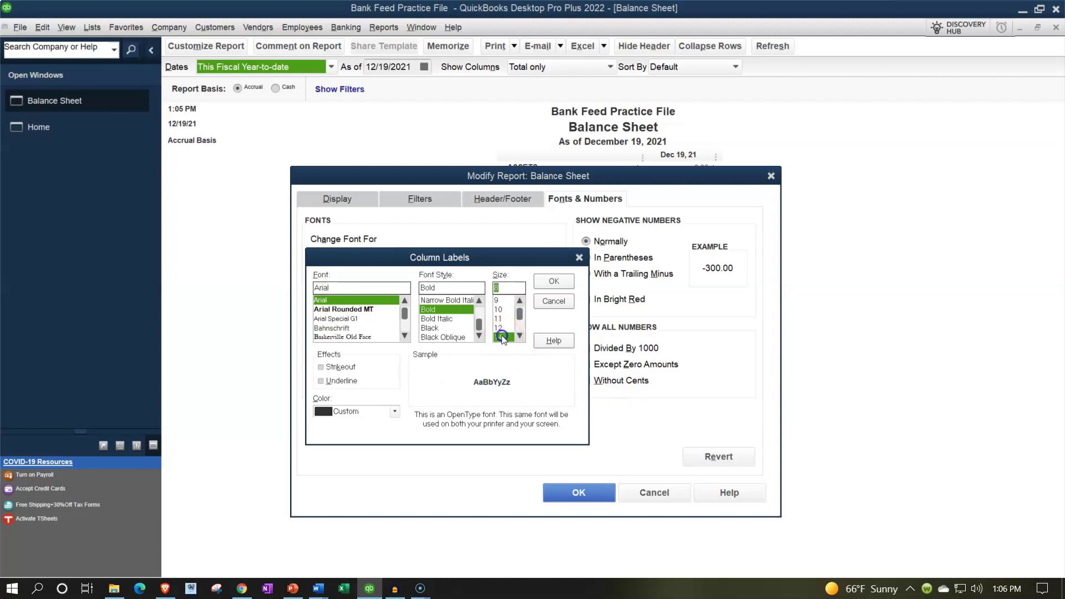
{"action": "left_click", "coordinate": [552, 281]}
{"action": "left_click", "coordinate": [482, 177]}
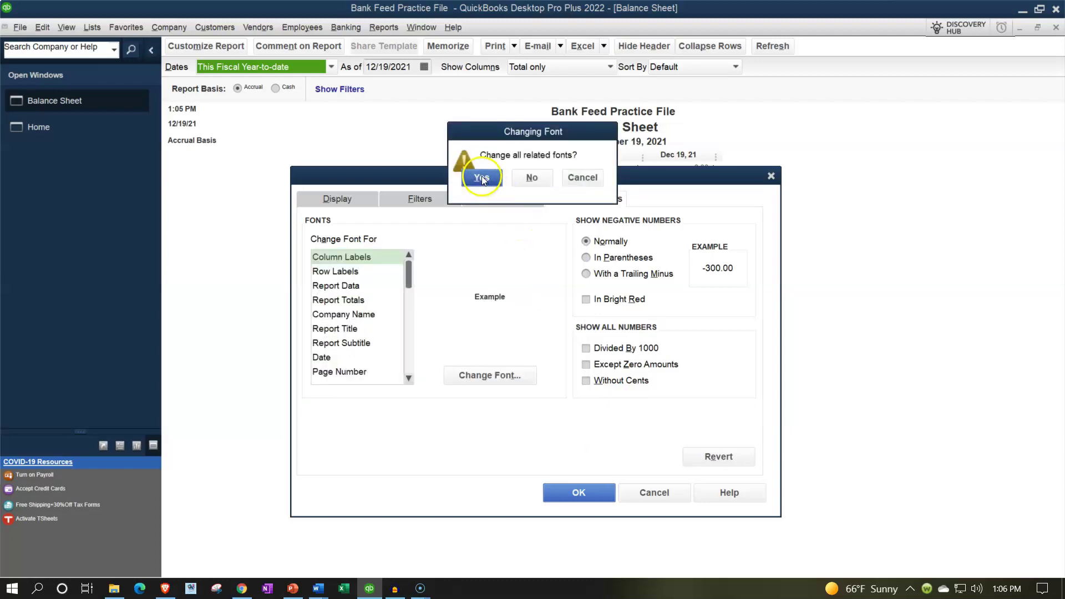
{"action": "left_click", "coordinate": [579, 491]}
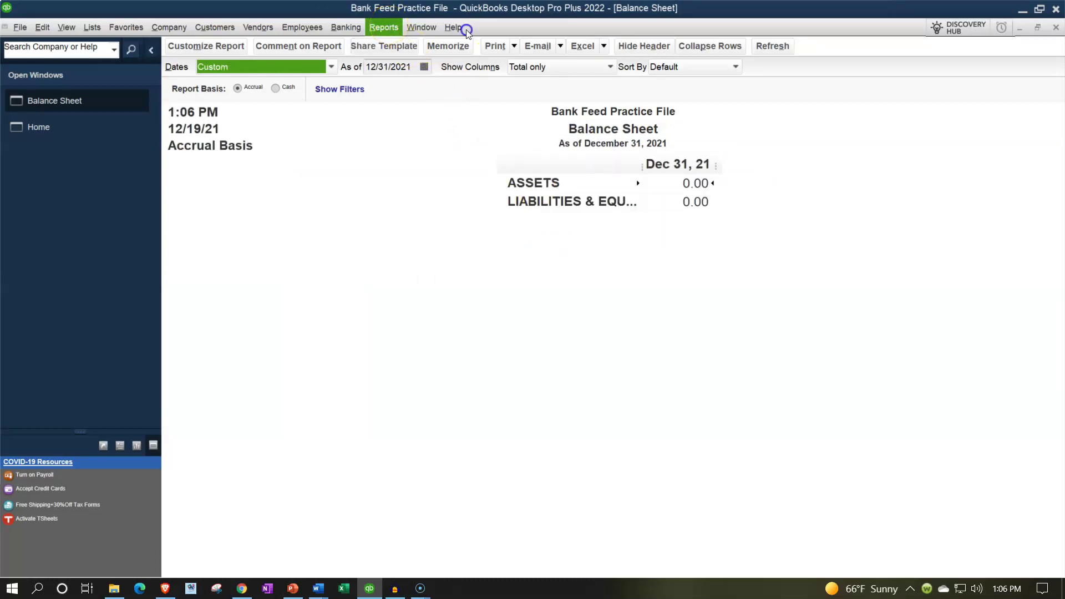
Open the Profit & Loss Standard report and set its date range from 01/01/2021 to 12/31/2021.
{"action": "left_click", "coordinate": [384, 27]}
{"action": "mouse_move", "coordinate": [413, 122]}
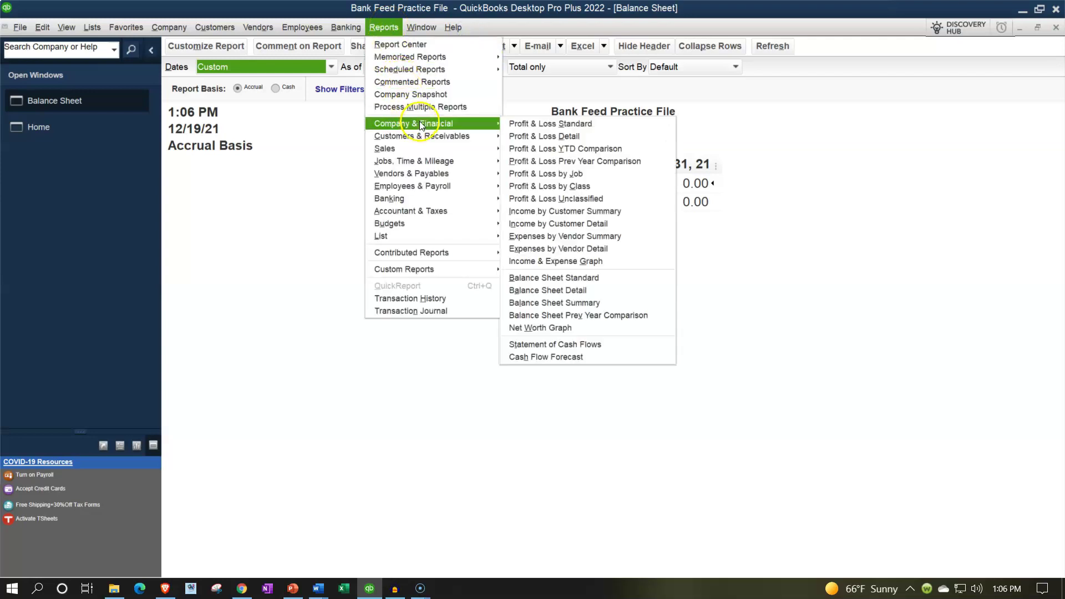
{"action": "left_click", "coordinate": [521, 124]}
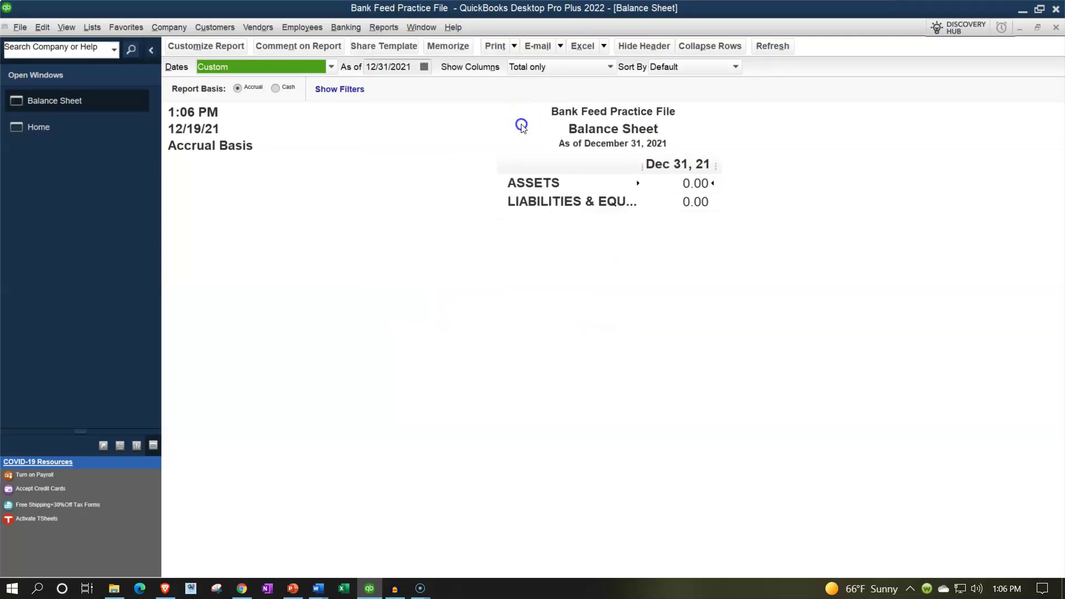
{"action": "left_click", "coordinate": [421, 100]}
{"action": "key", "text": "Tab"}
{"action": "type", "text": "01/01/21"}
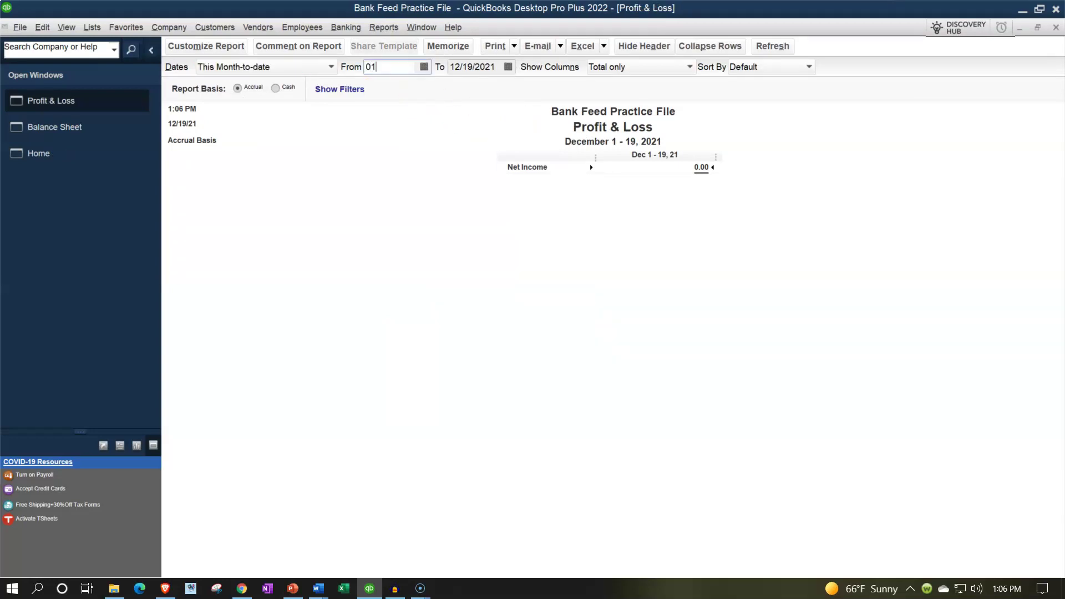
{"action": "key", "text": "Tab"}
{"action": "type", "text": "1"}
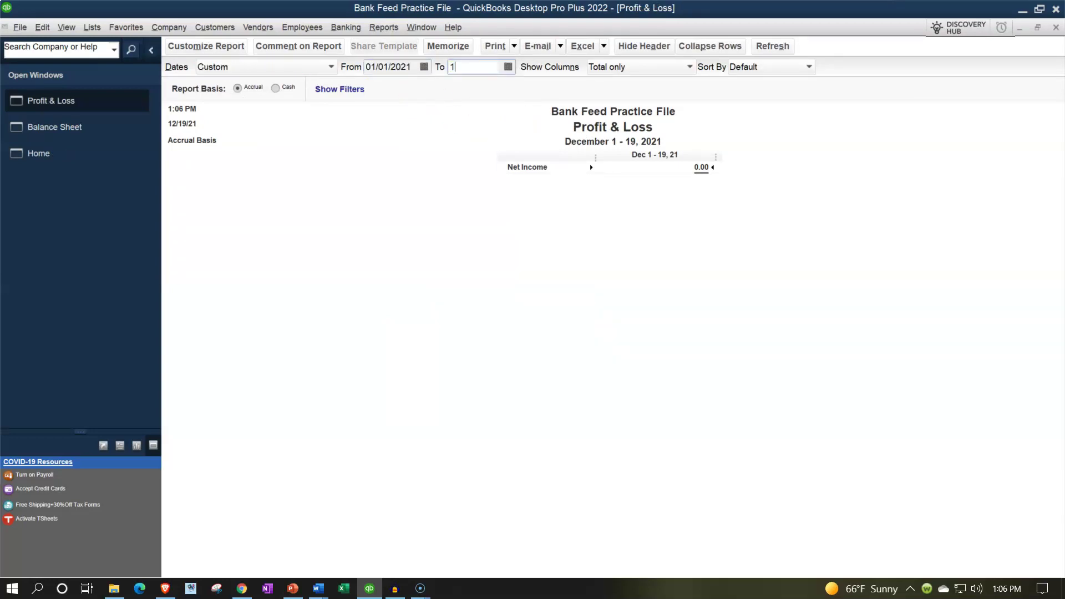
{"action": "type", "text": "2/31/2021"}
{"action": "key", "text": "Tab"}
Enlarge the Profit & Loss report's column label font to the size just above 12 and apply it to all related fonts.
{"action": "left_click", "coordinate": [225, 49]}
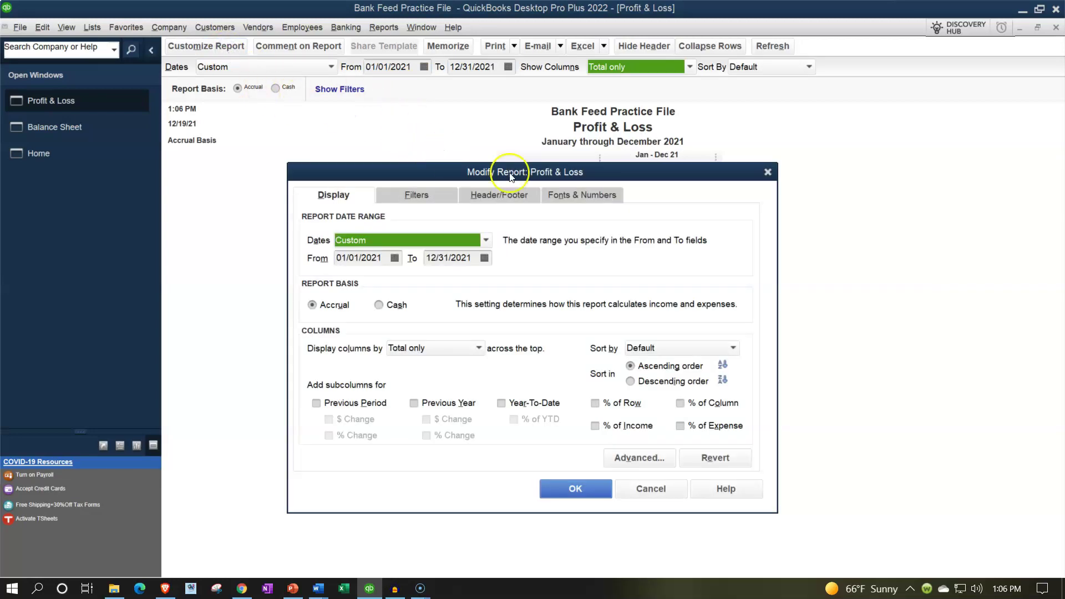
{"action": "left_click", "coordinate": [582, 194]}
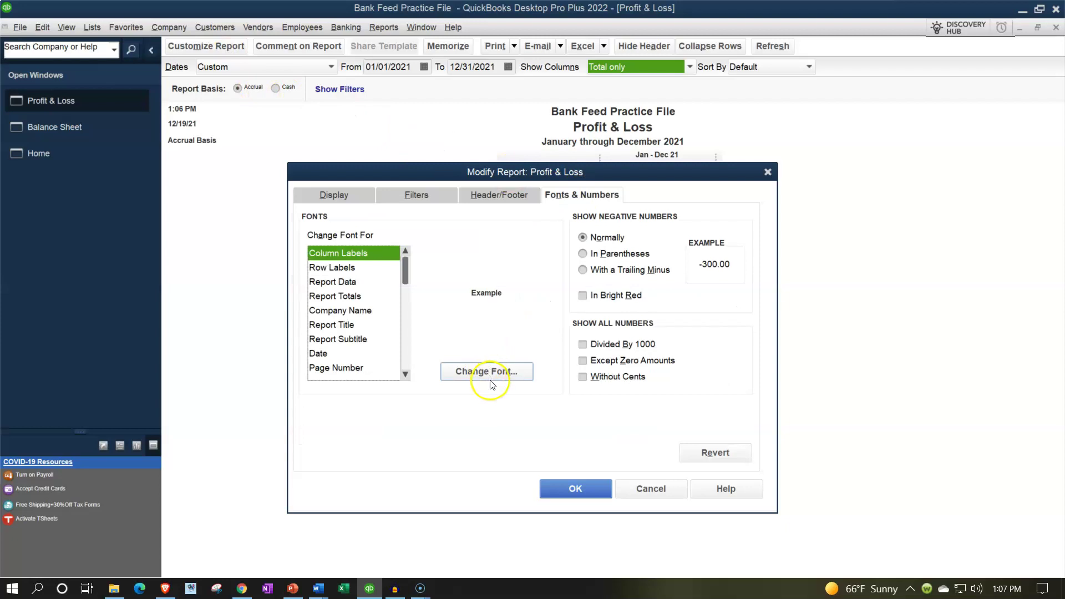
{"action": "left_click", "coordinate": [490, 382]}
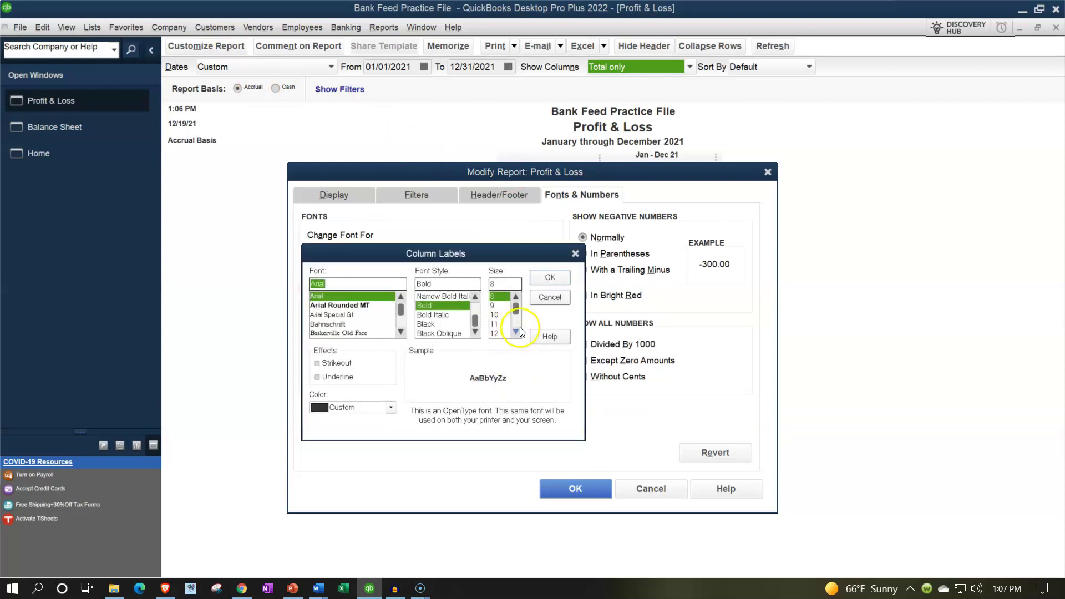
{"action": "left_click", "coordinate": [516, 331]}
{"action": "left_click", "coordinate": [499, 333]}
{"action": "left_click", "coordinate": [550, 277]}
{"action": "left_click", "coordinate": [484, 173]}
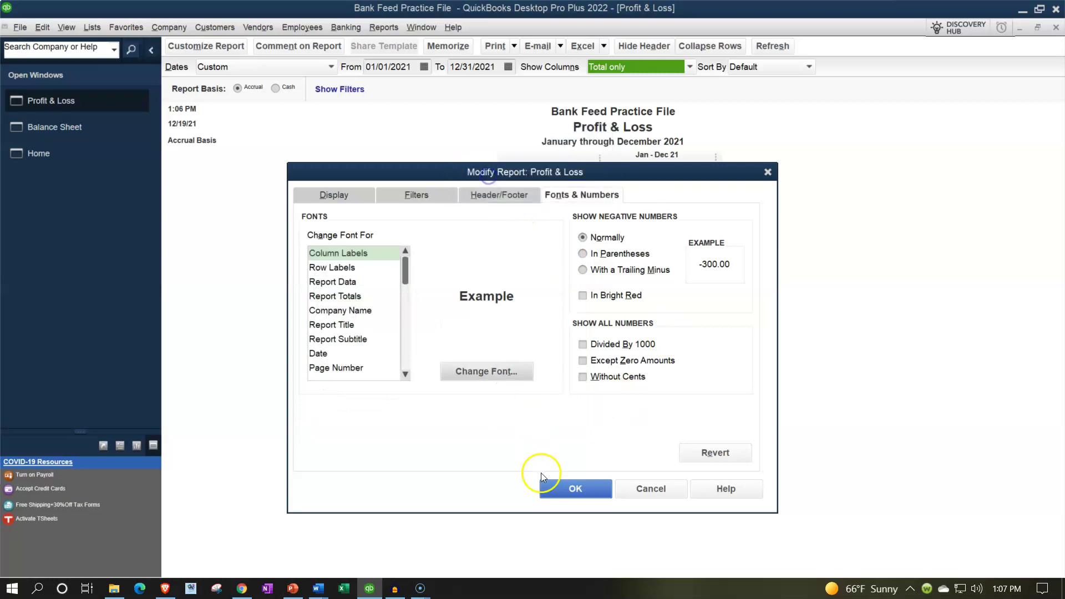
{"action": "left_click", "coordinate": [564, 488]}
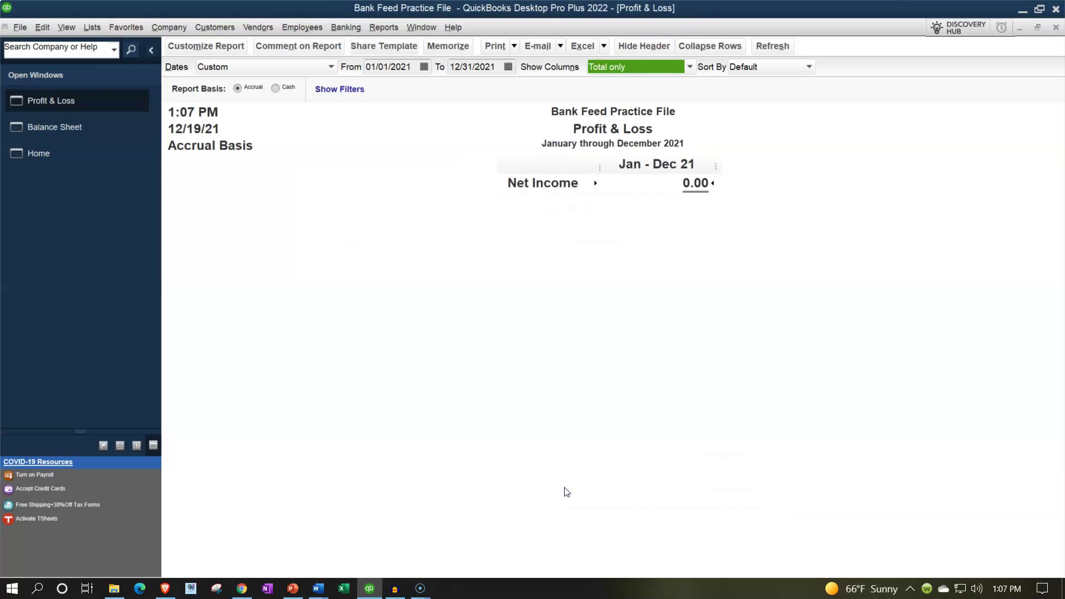
Open the Trial Balance report and set its date range from 01/01/2021 to 12/31/2021.
{"action": "left_click", "coordinate": [390, 27]}
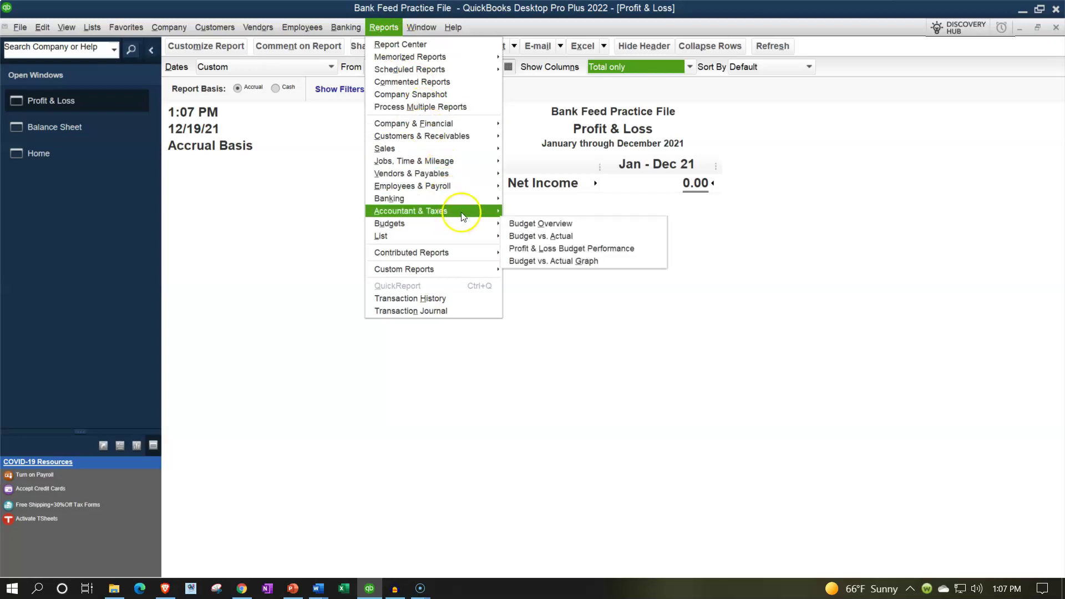
{"action": "mouse_move", "coordinate": [466, 215]}
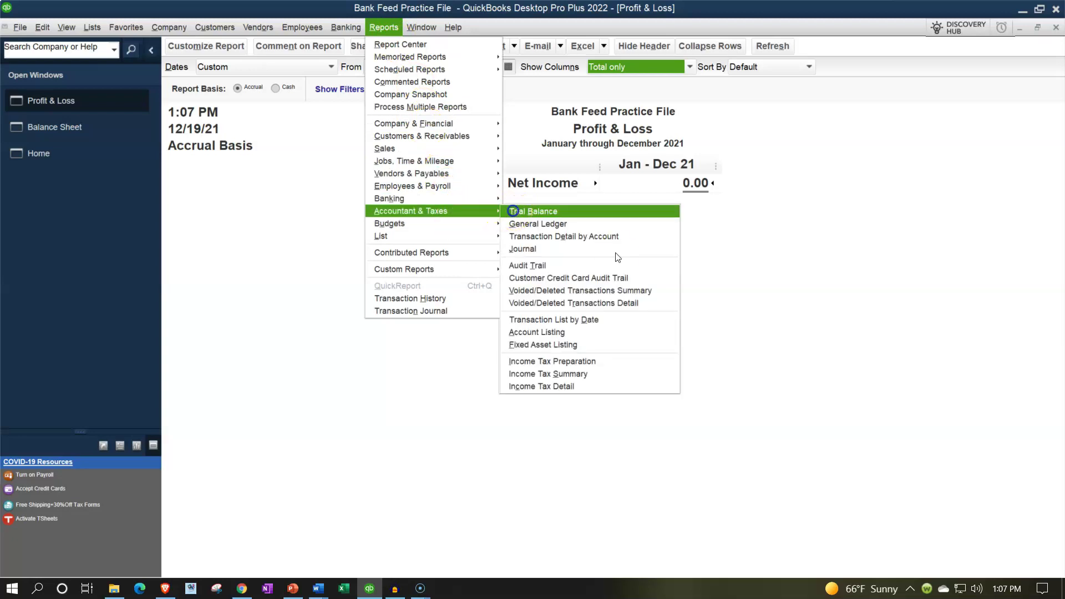
{"action": "left_click", "coordinate": [513, 211]}
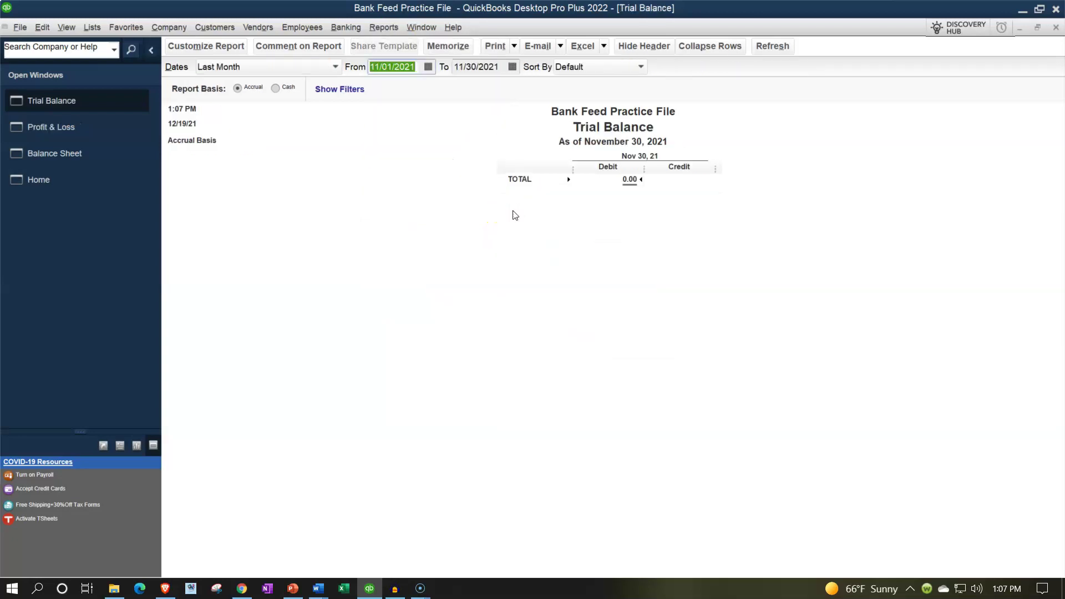
{"action": "type", "text": "01021"}
{"action": "key", "text": "BackSpace"}
{"action": "key", "text": "BackSpace"}
{"action": "type", "text": "12021"}
{"action": "key", "text": "Tab"}
{"action": "type", "text": "12"}
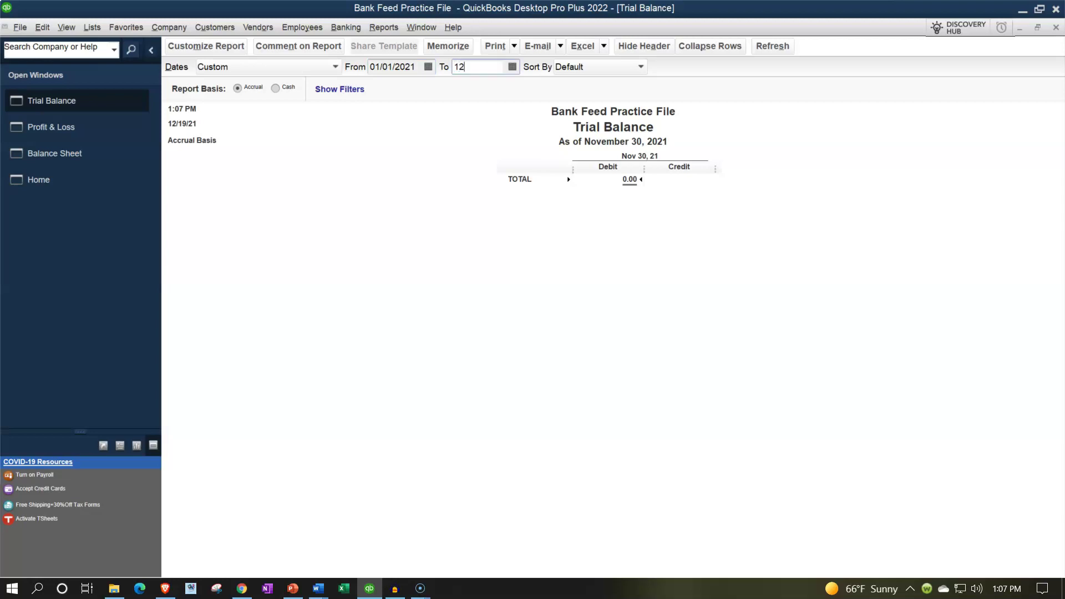
{"action": "type", "text": "/31/2021"}
{"action": "key", "text": "Tab"}
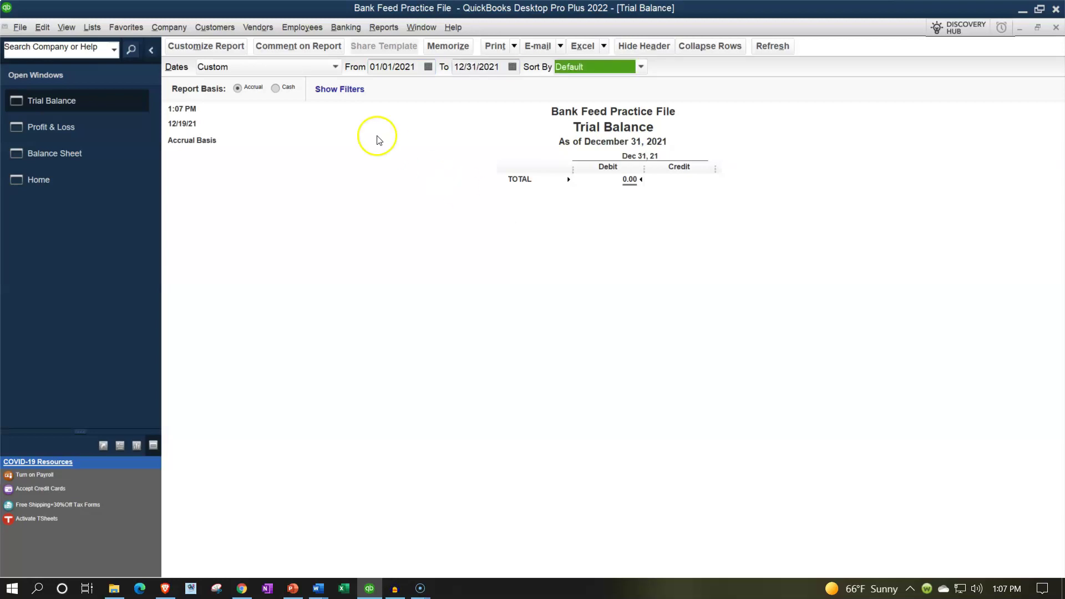
Enlarge the Trial Balance report's column label font to the size just above 12 and apply it to all related fonts.
{"action": "left_click", "coordinate": [227, 55]}
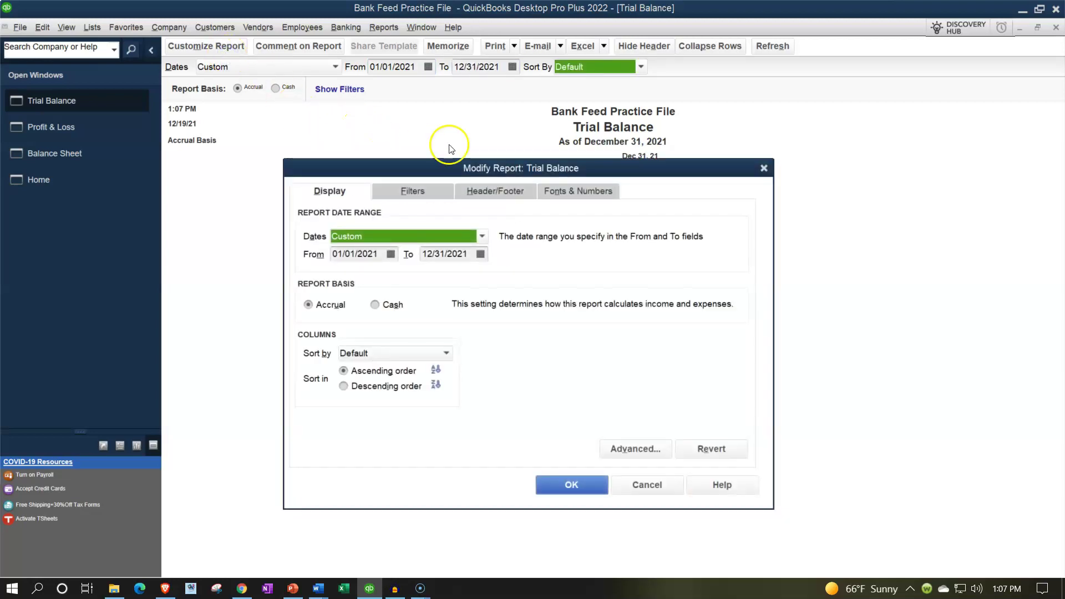
{"action": "left_click", "coordinate": [581, 194]}
{"action": "left_click", "coordinate": [505, 367]}
{"action": "left_click", "coordinate": [512, 329]}
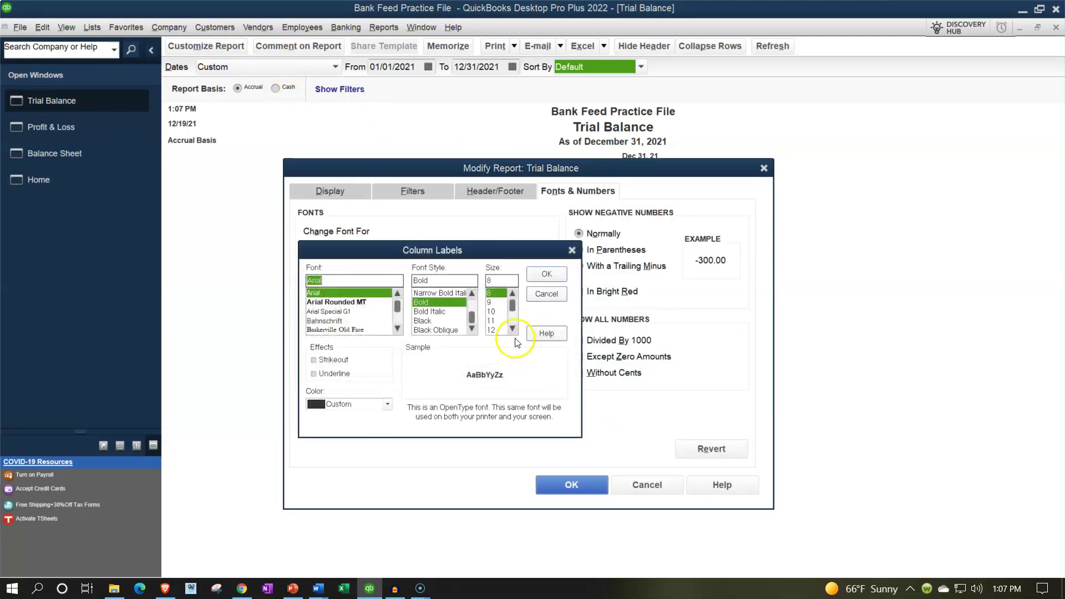
{"action": "left_click", "coordinate": [491, 330]}
{"action": "left_click", "coordinate": [534, 274]}
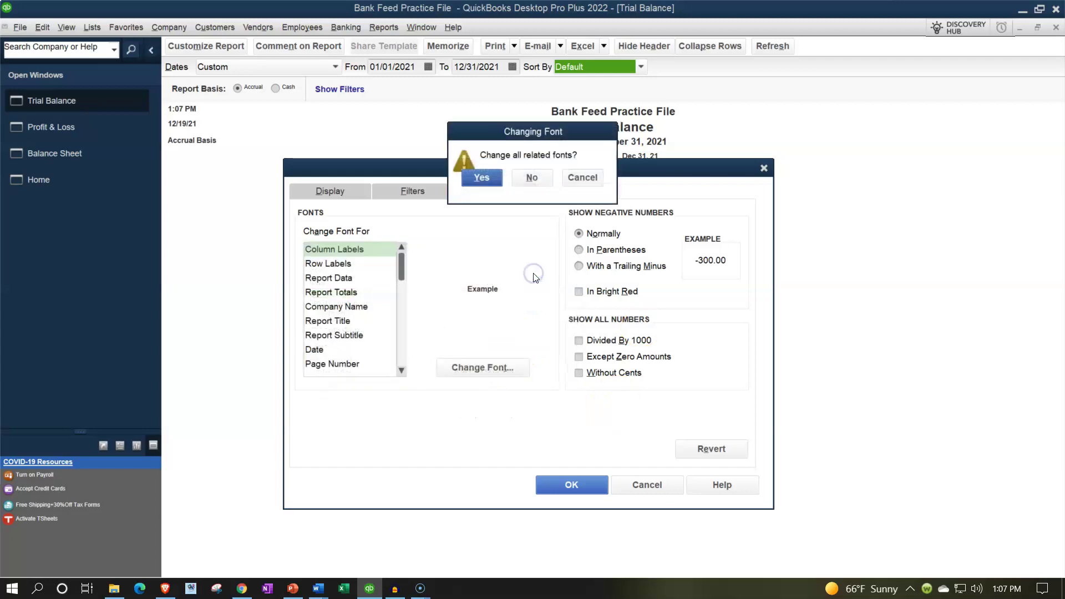
{"action": "left_click", "coordinate": [484, 178]}
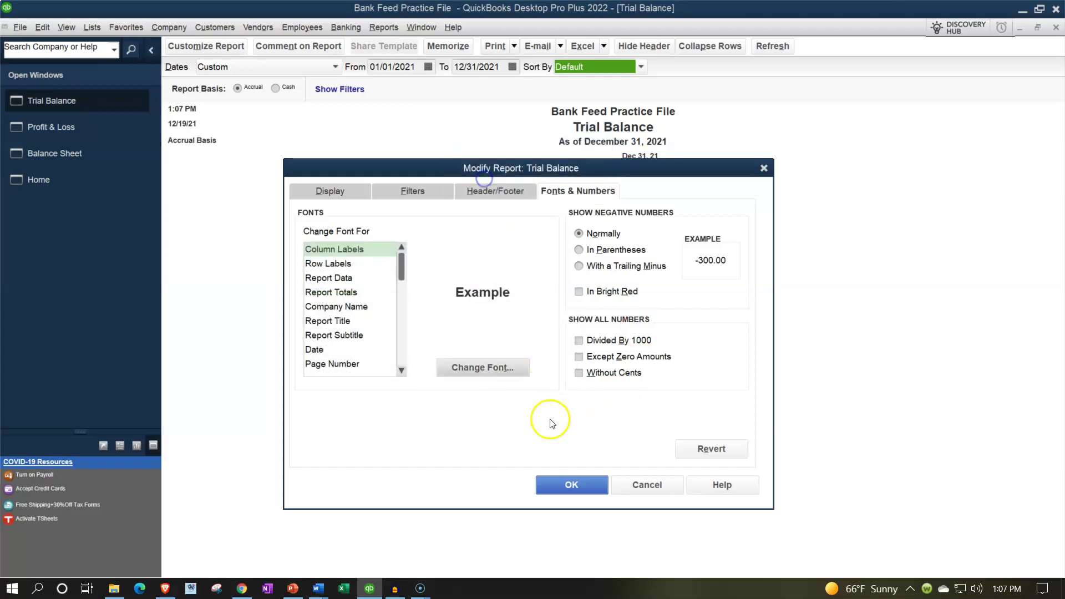
{"action": "left_click", "coordinate": [567, 482]}
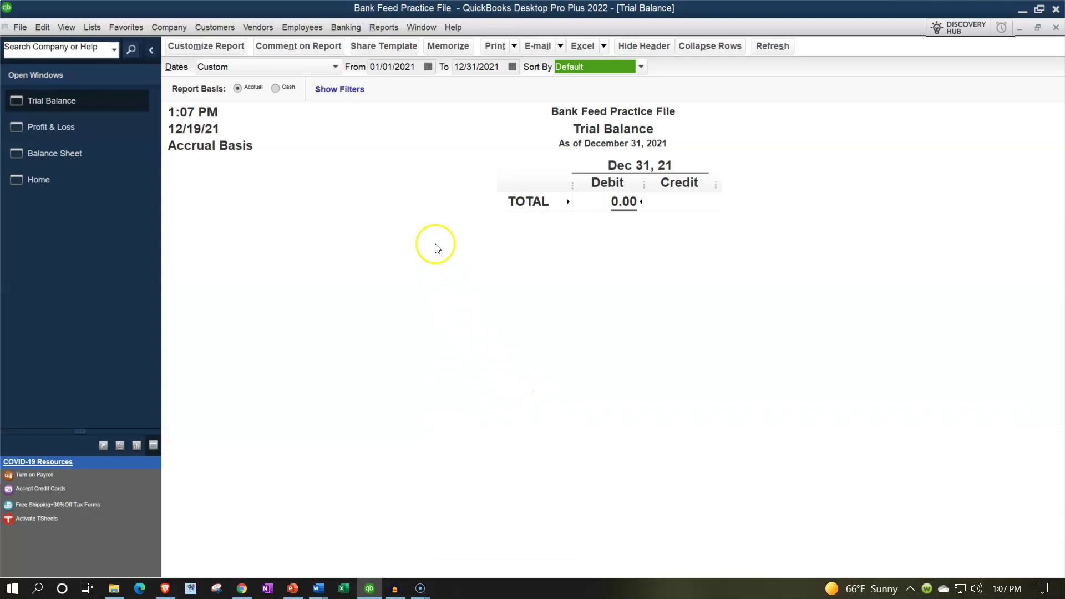
Open the Bank Feeds Center and maximize its window.
{"action": "left_click", "coordinate": [349, 28]}
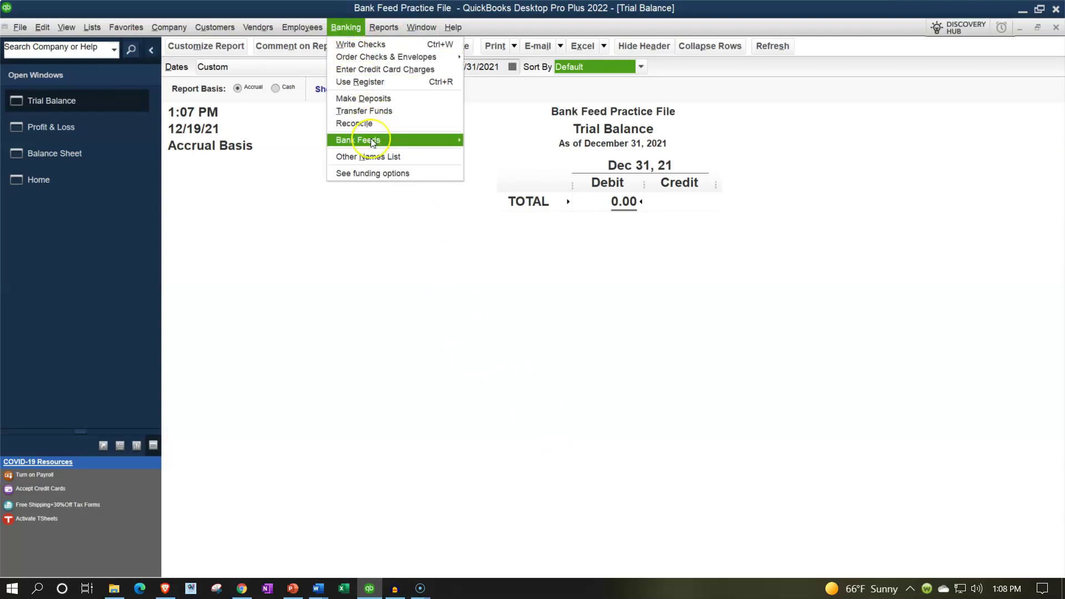
{"action": "mouse_move", "coordinate": [371, 142]}
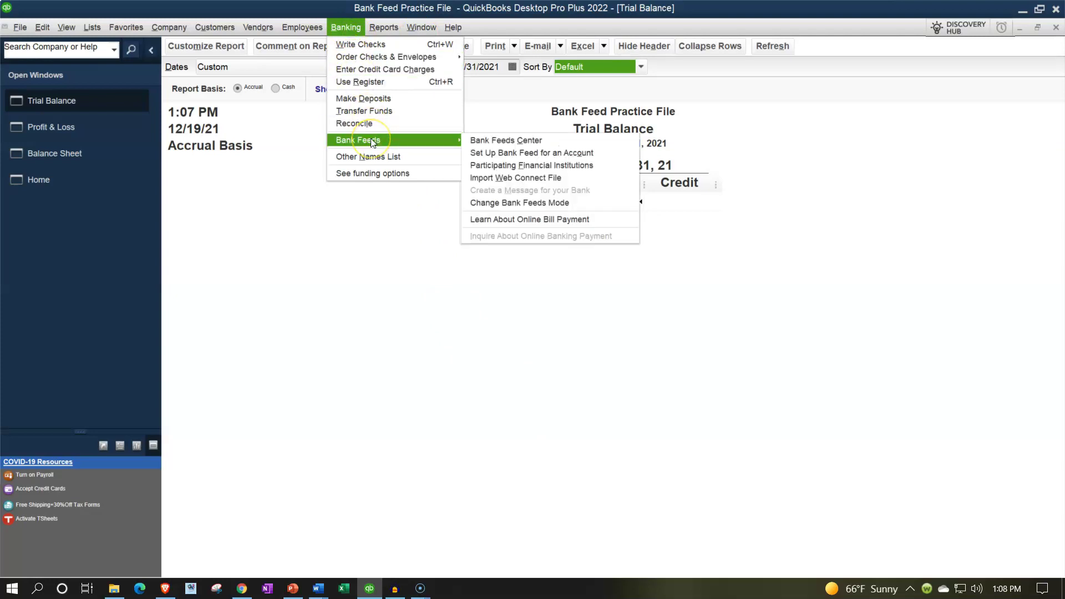
{"action": "left_click", "coordinate": [504, 142]}
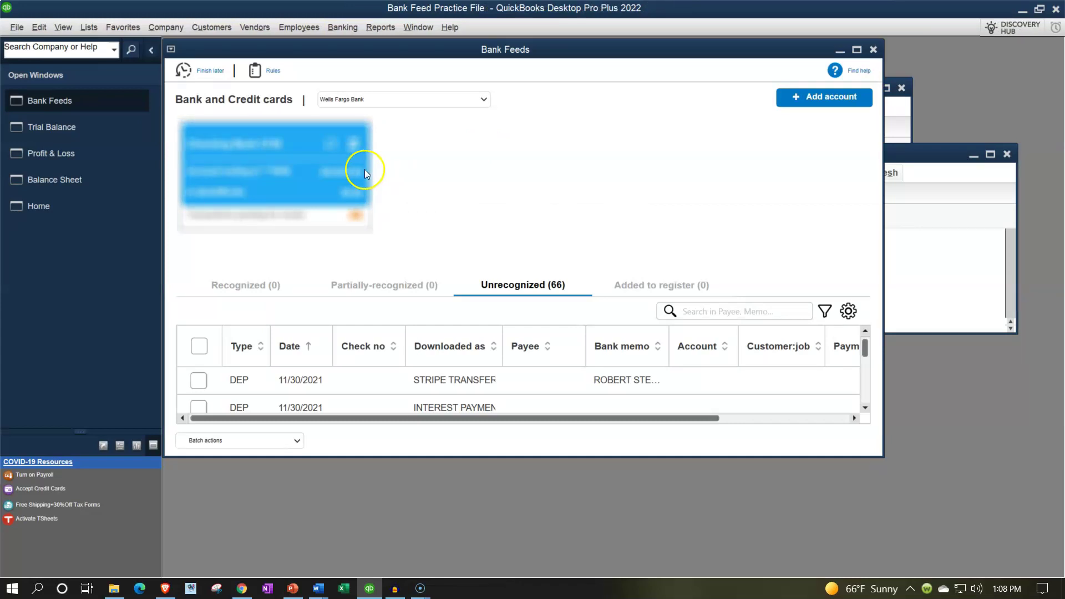
{"action": "left_click", "coordinate": [856, 51]}
Check which banks are available under Bank and Credit cards and collapse the Open Windows sidebar to widen the transaction list.
{"action": "left_click", "coordinate": [482, 77]}
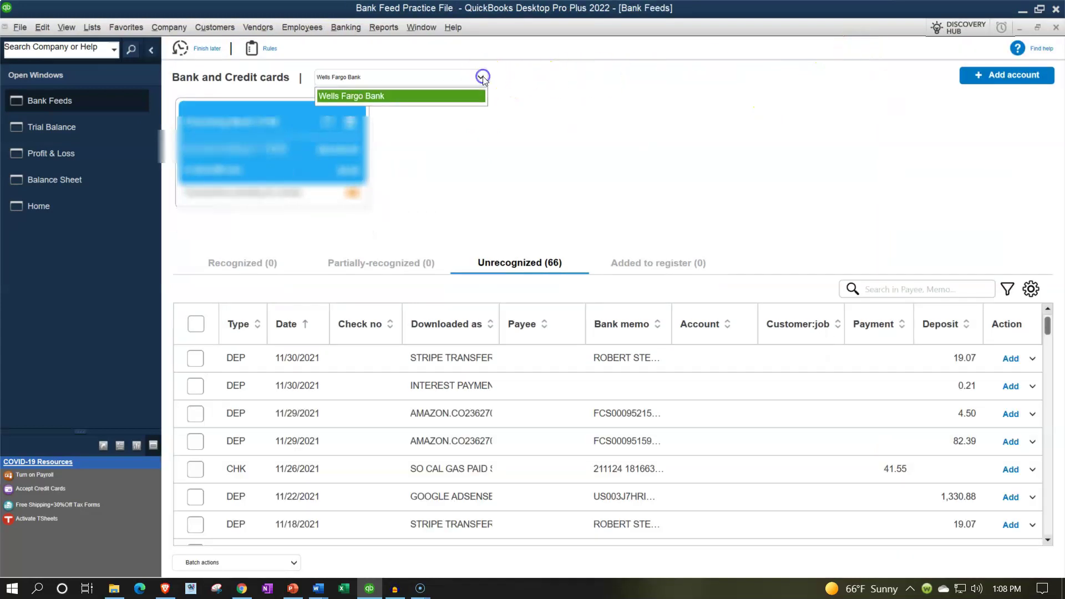
{"action": "left_click", "coordinate": [524, 88]}
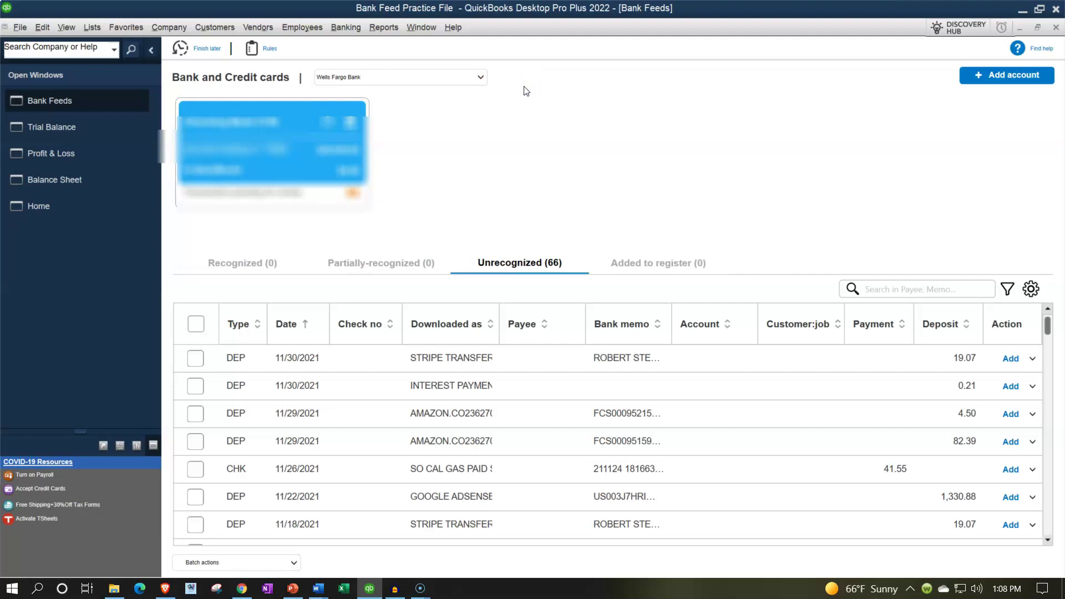
{"action": "left_click", "coordinate": [151, 50]}
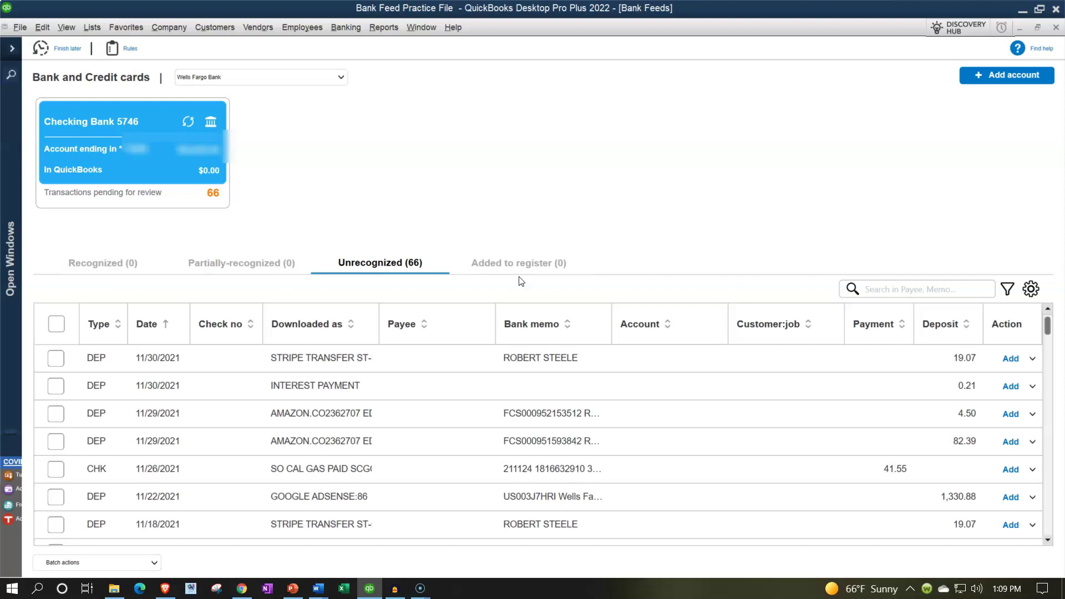
Filter the unrecognized transactions to show only the CHK type and close the filter options.
{"action": "left_click", "coordinate": [1008, 290]}
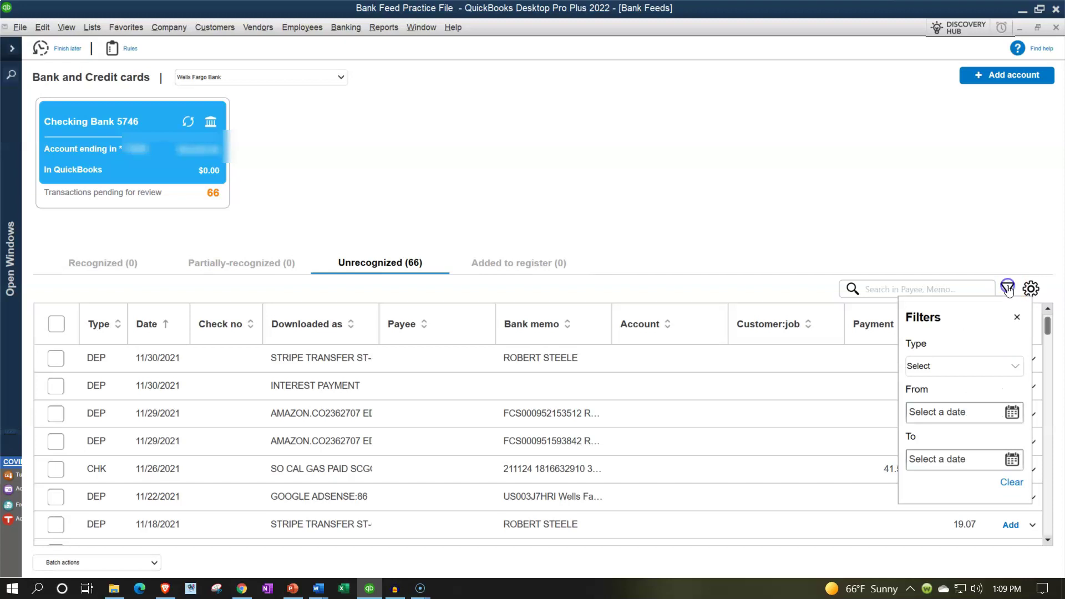
{"action": "left_click", "coordinate": [1011, 368]}
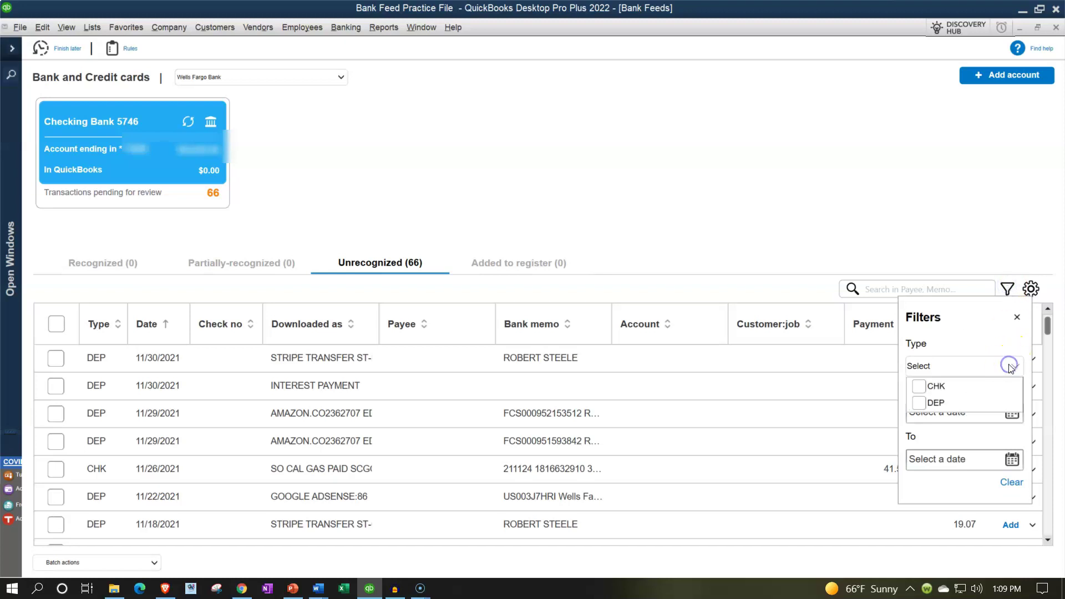
{"action": "left_click", "coordinate": [931, 389]}
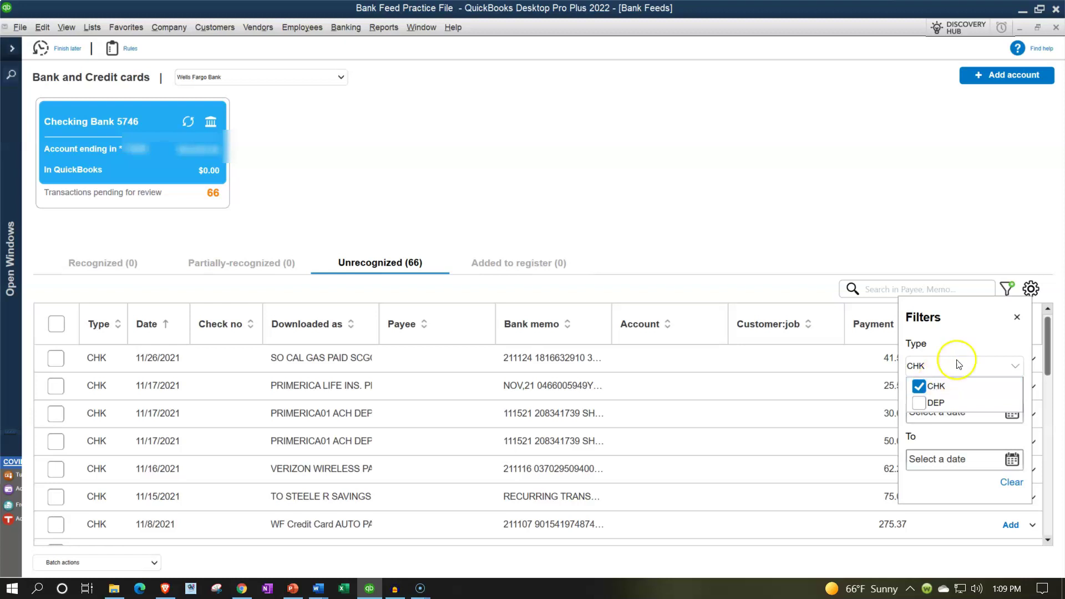
{"action": "left_click", "coordinate": [1017, 316]}
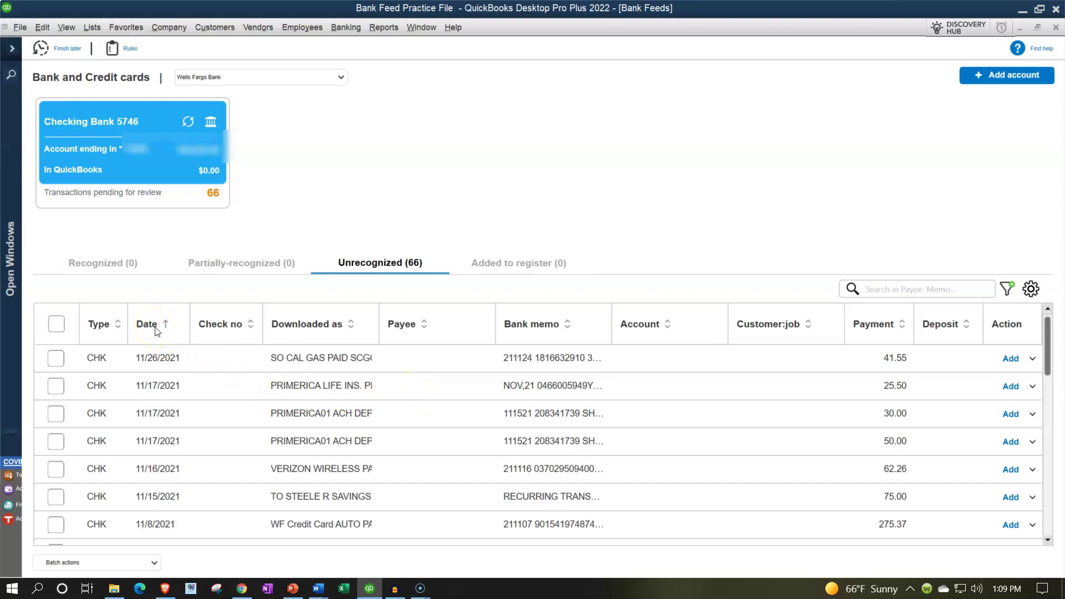
Sort the transactions by date with the oldest first and widen the Downloaded as column.
{"action": "left_click", "coordinate": [297, 327]}
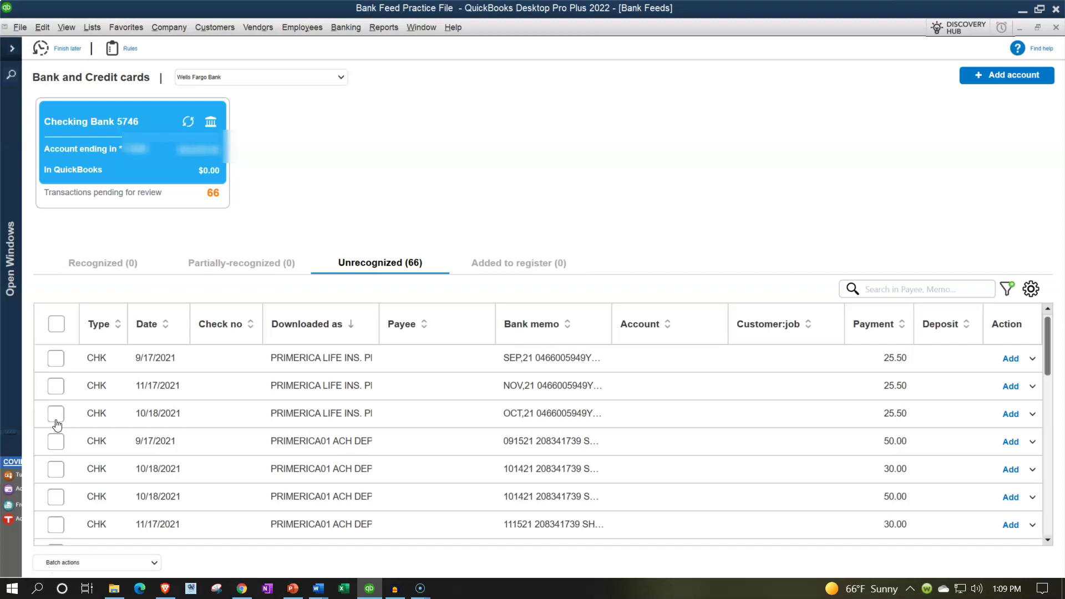
{"action": "left_click", "coordinate": [162, 325]}
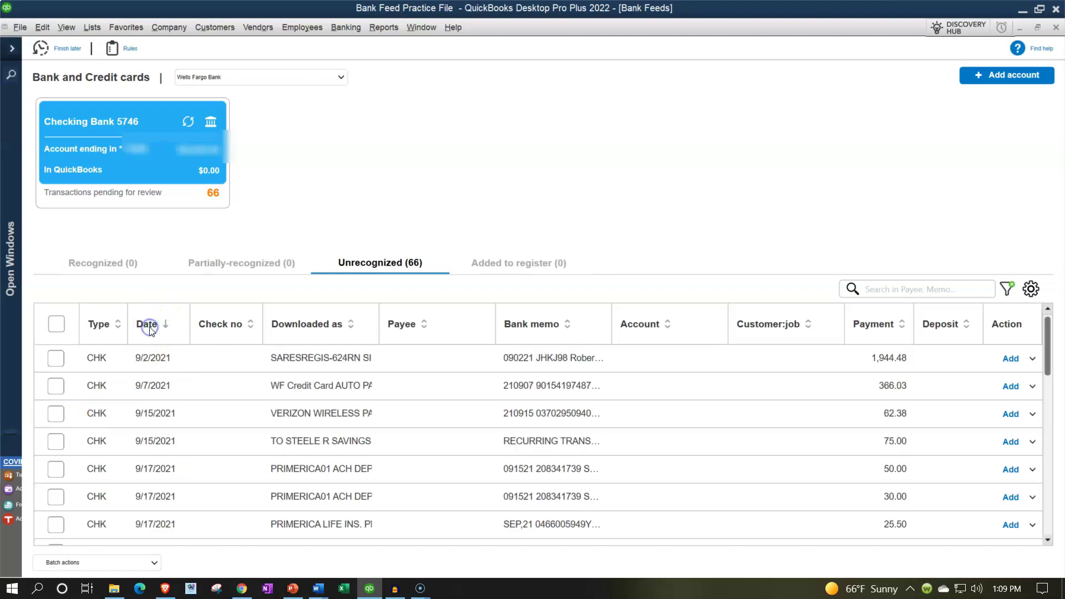
{"action": "left_click", "coordinate": [379, 315]}
{"action": "left_click_drag", "start_coordinate": [380, 315], "coordinate": [442, 312]}
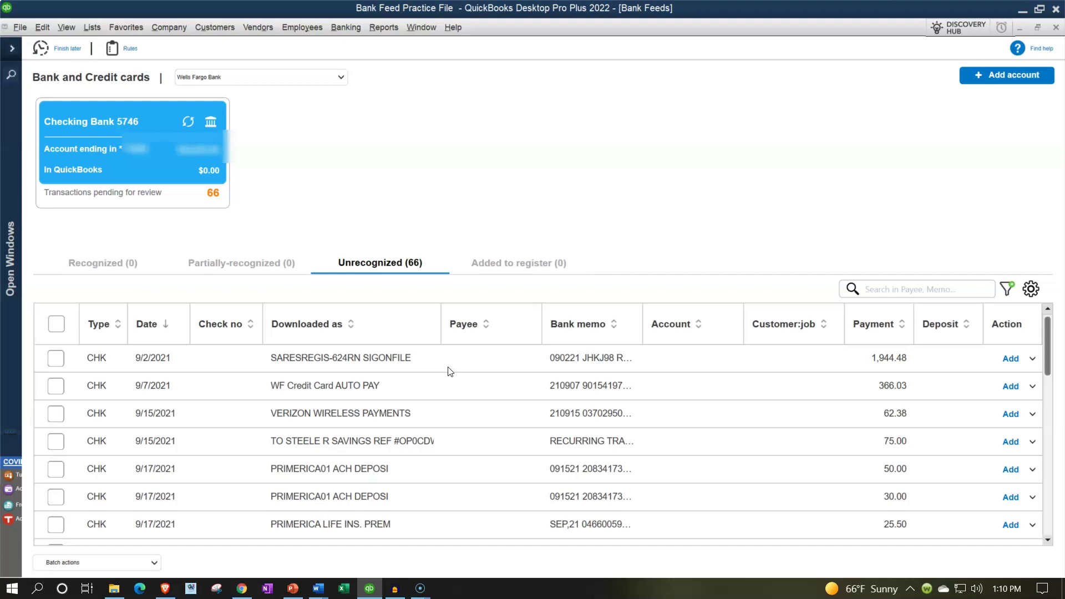
Enter So Cal Gas as the payee of the 9/21/2021 SO CAL GAS PAID SCGC transaction.
{"action": "scroll", "coordinate": [459, 408], "scroll_direction": "down", "scroll_amount": 3}
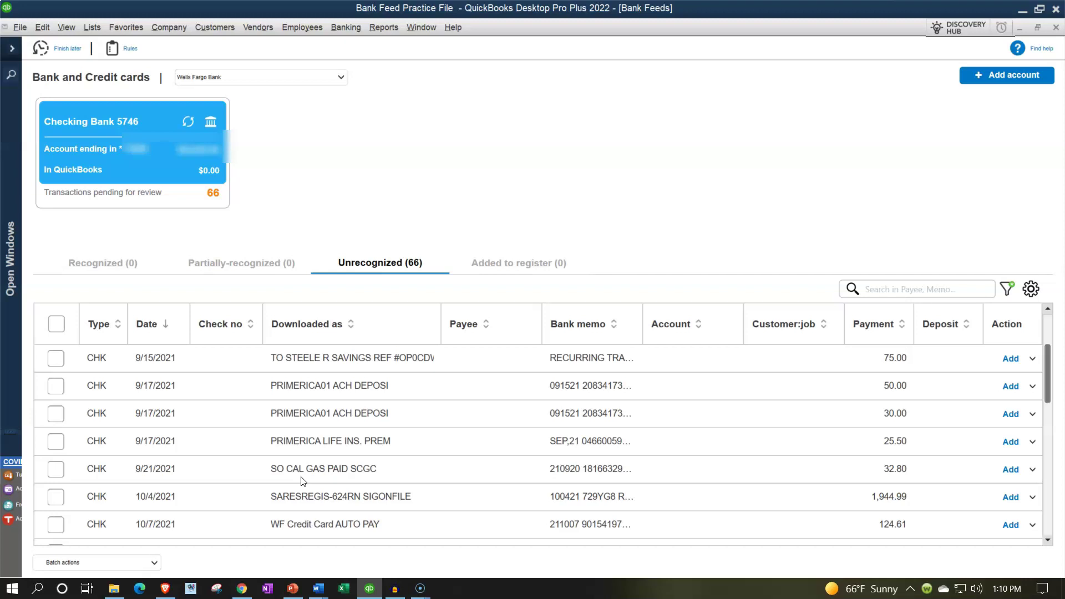
{"action": "left_click", "coordinate": [463, 470]}
{"action": "left_click", "coordinate": [665, 470]}
{"action": "left_click", "coordinate": [350, 476]}
{"action": "left_click", "coordinate": [436, 476]}
{"action": "left_click", "coordinate": [531, 471]}
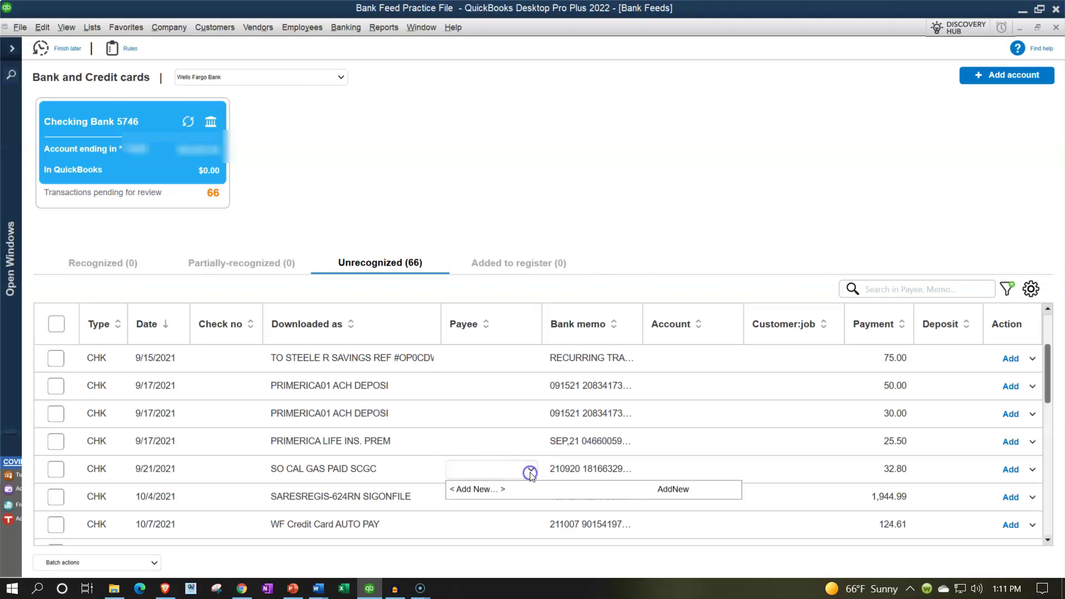
{"action": "left_click", "coordinate": [352, 481]}
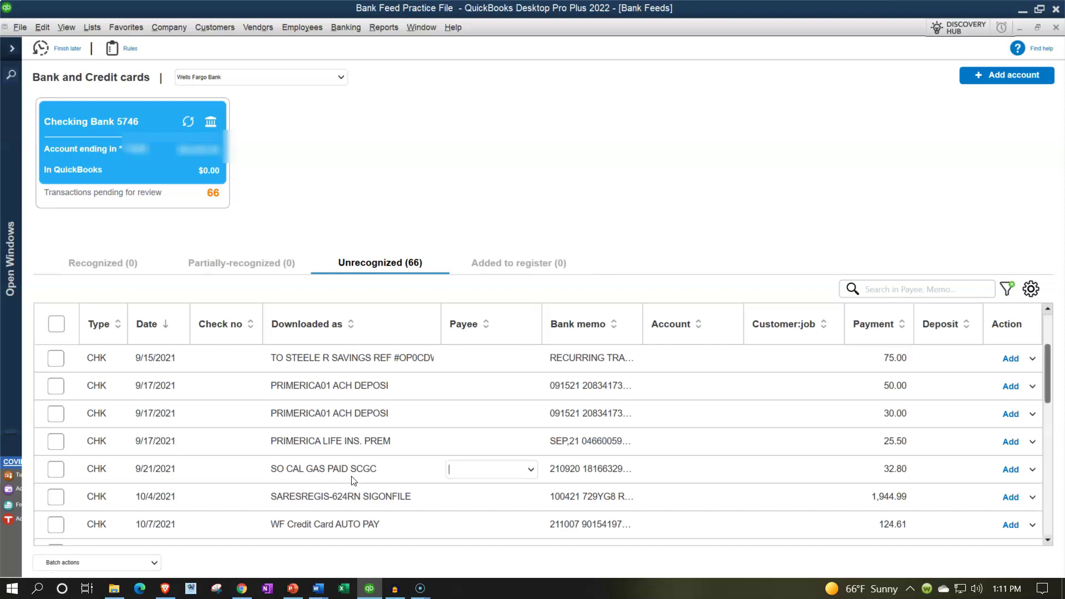
{"action": "left_click", "coordinate": [335, 491]}
{"action": "left_click", "coordinate": [319, 471]}
{"action": "left_click", "coordinate": [463, 471]}
{"action": "type", "text": "So Cal Gas"}
{"action": "key", "text": "Tab"}
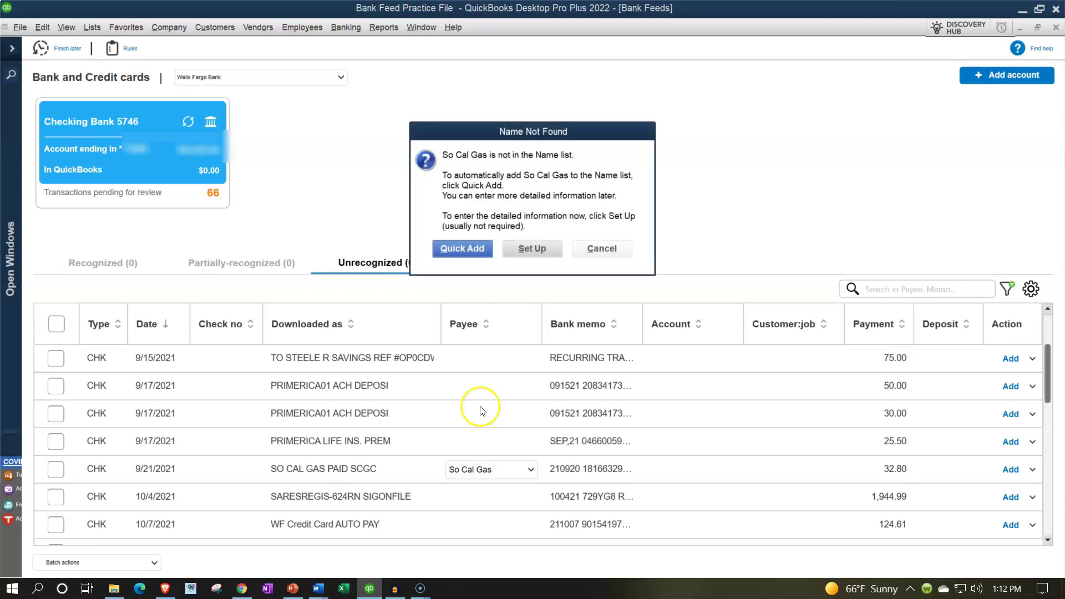
Set up So Cal Gas as a new vendor, keeping the default vendor details.
{"action": "left_click", "coordinate": [531, 248]}
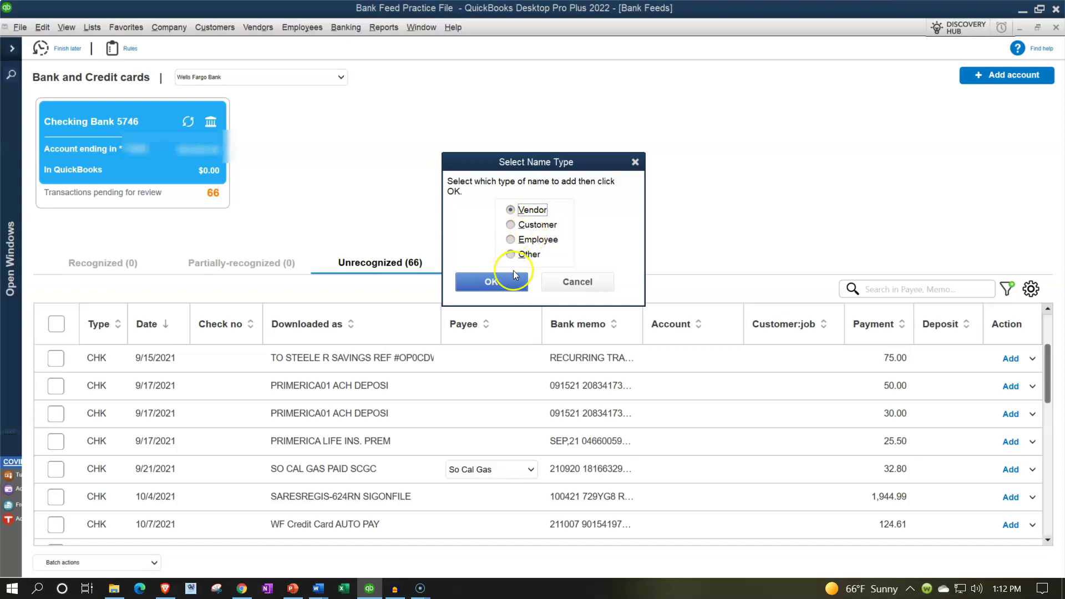
{"action": "left_click", "coordinate": [511, 282]}
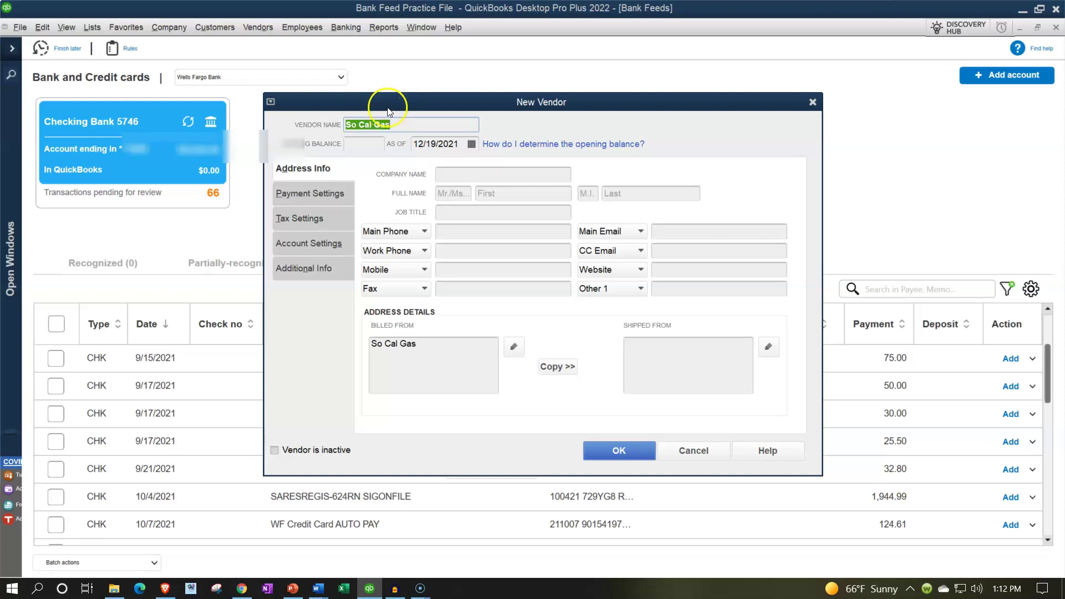
{"action": "left_click", "coordinate": [612, 450]}
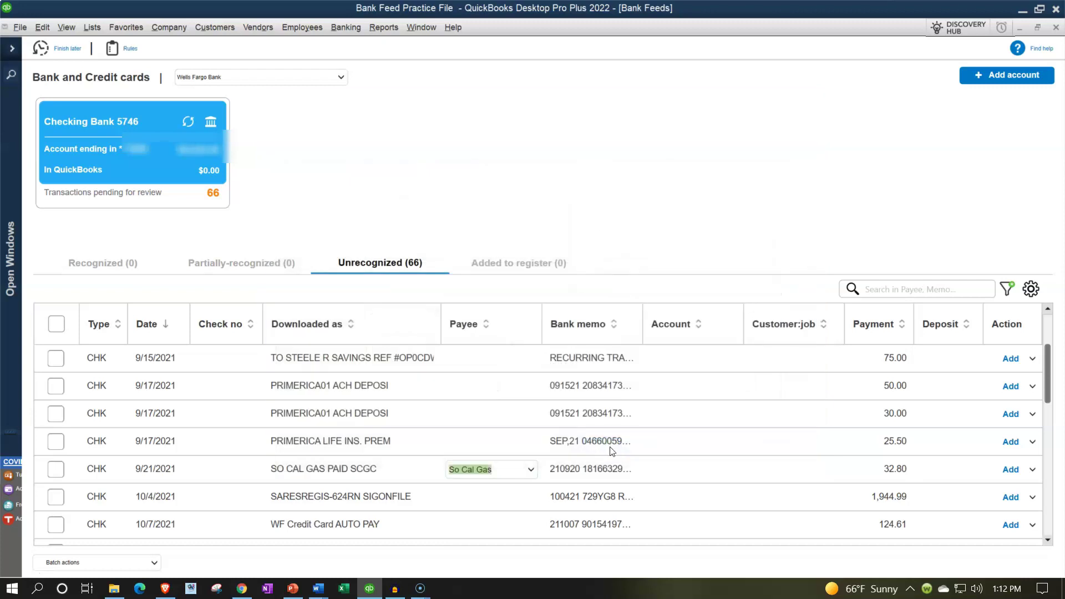
Check which accounts are available for the So Cal Gas transaction without choosing one.
{"action": "key", "text": "Tab"}
{"action": "left_click", "coordinate": [601, 497]}
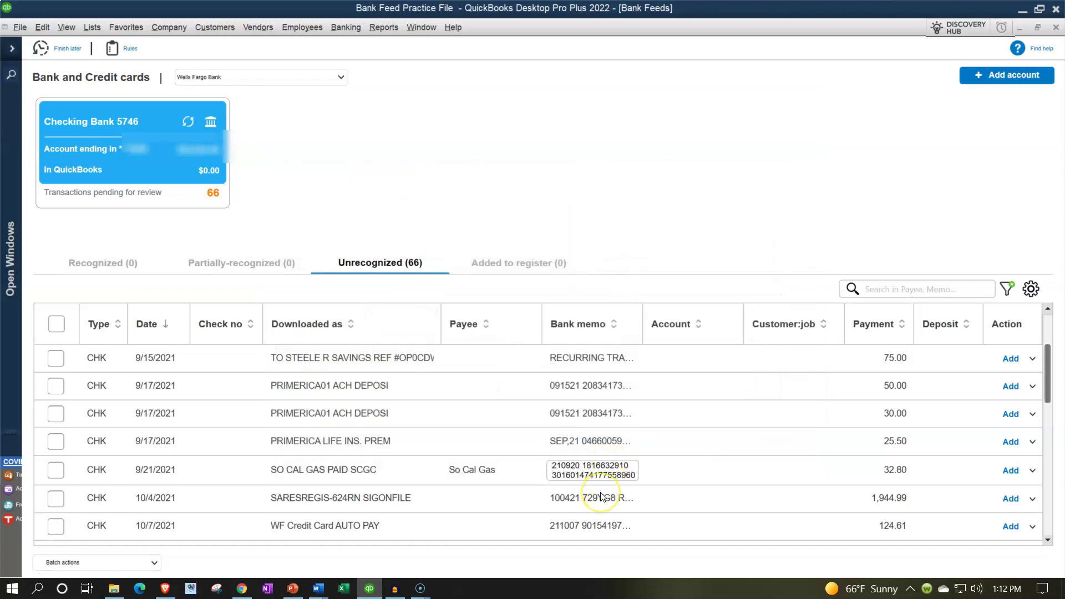
{"action": "key", "text": "Tab"}
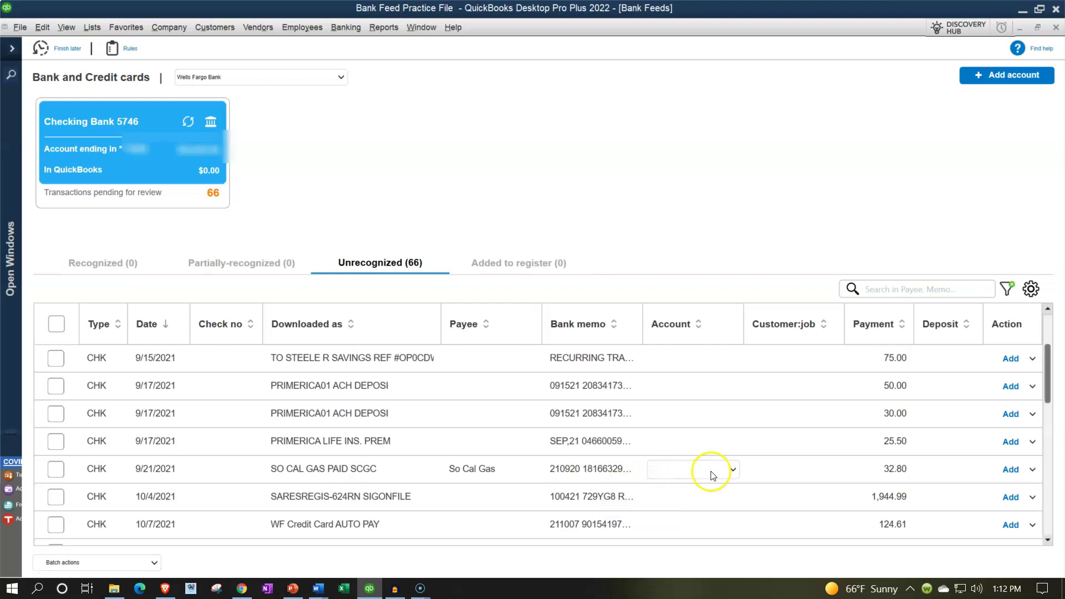
{"action": "left_click", "coordinate": [734, 470]}
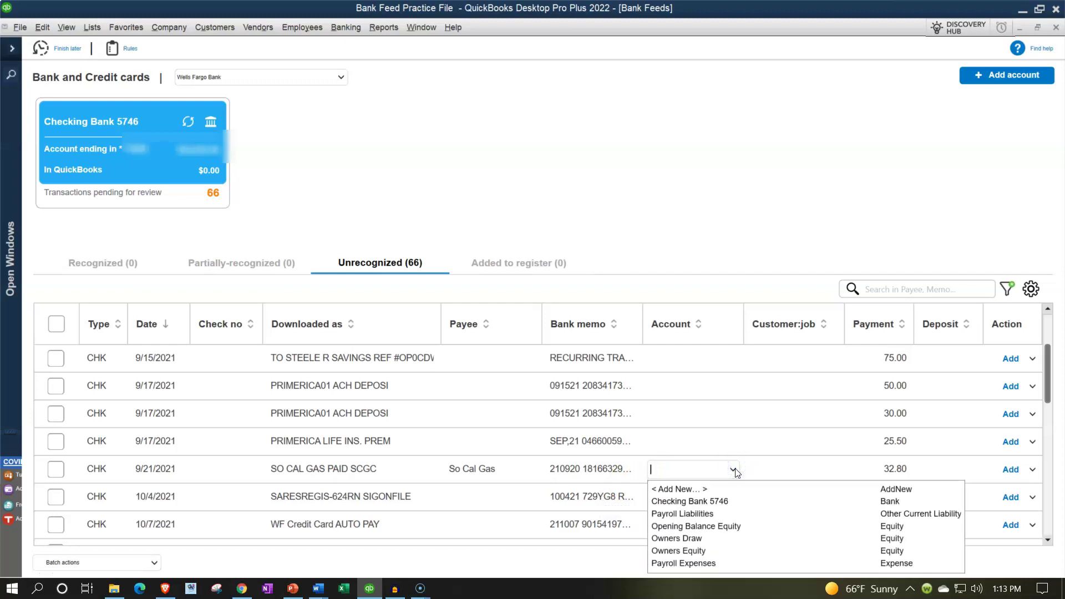
{"action": "left_click", "coordinate": [735, 504]}
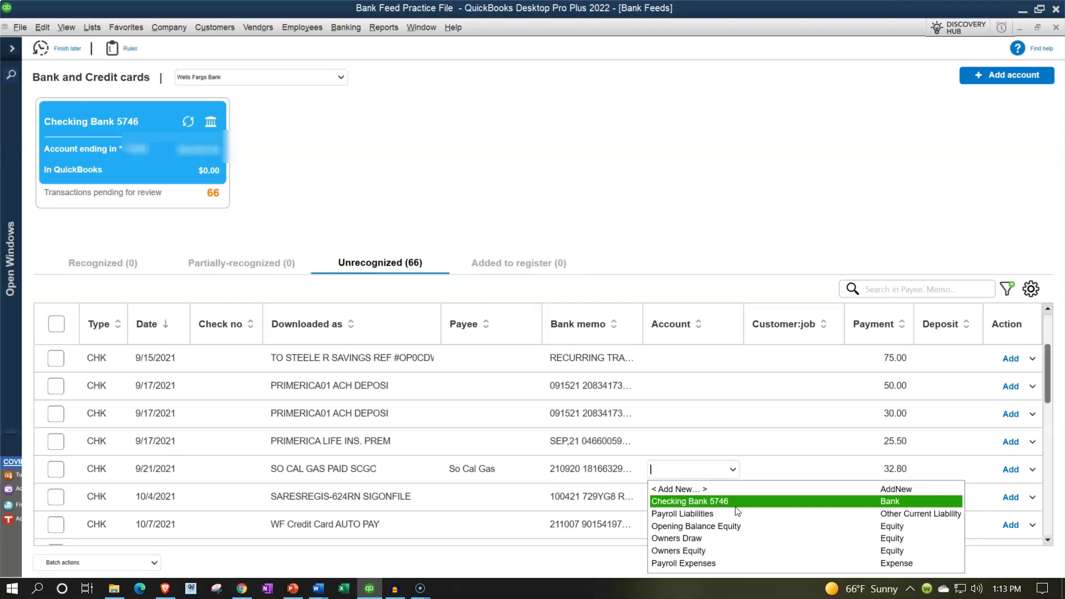
{"action": "left_click", "coordinate": [425, 182]}
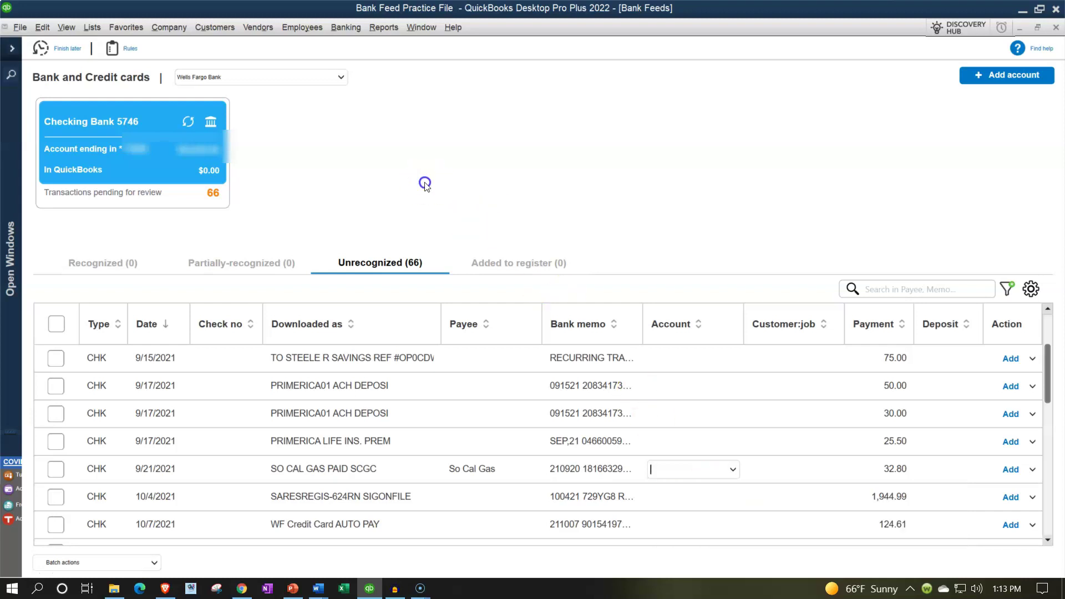
Review the Chart of Accounts and its account management options, then close the list.
{"action": "left_click", "coordinate": [86, 34]}
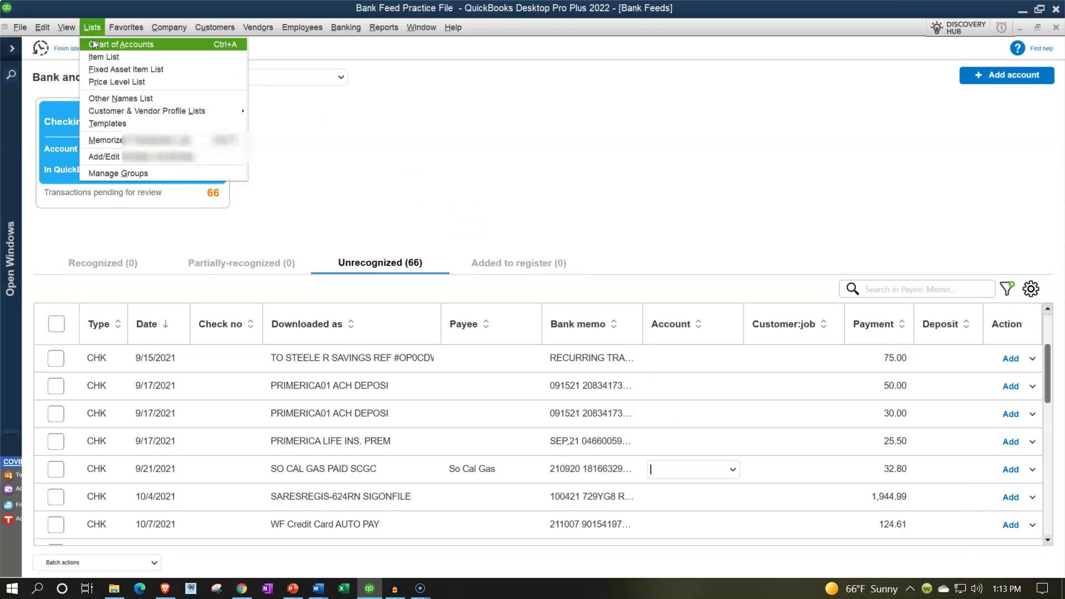
{"action": "left_click", "coordinate": [92, 38]}
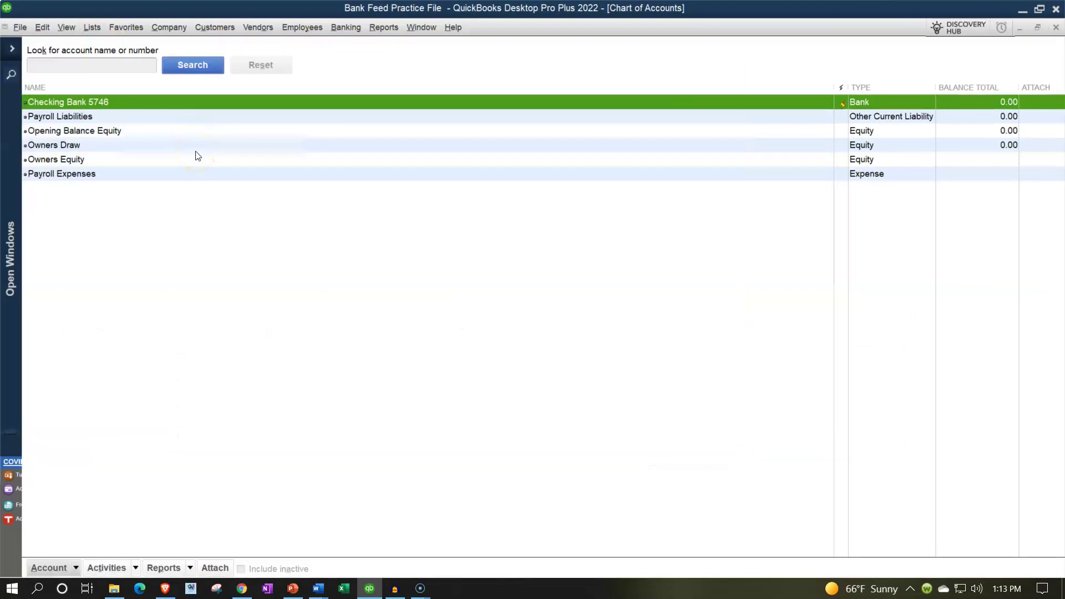
{"action": "left_click", "coordinate": [118, 175]}
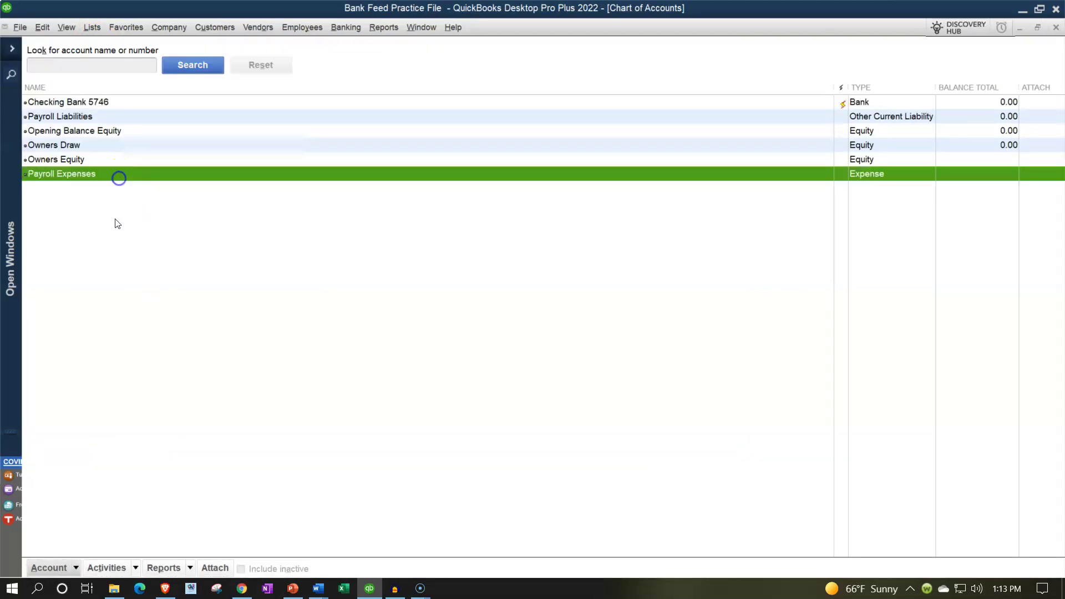
{"action": "left_click", "coordinate": [77, 568]}
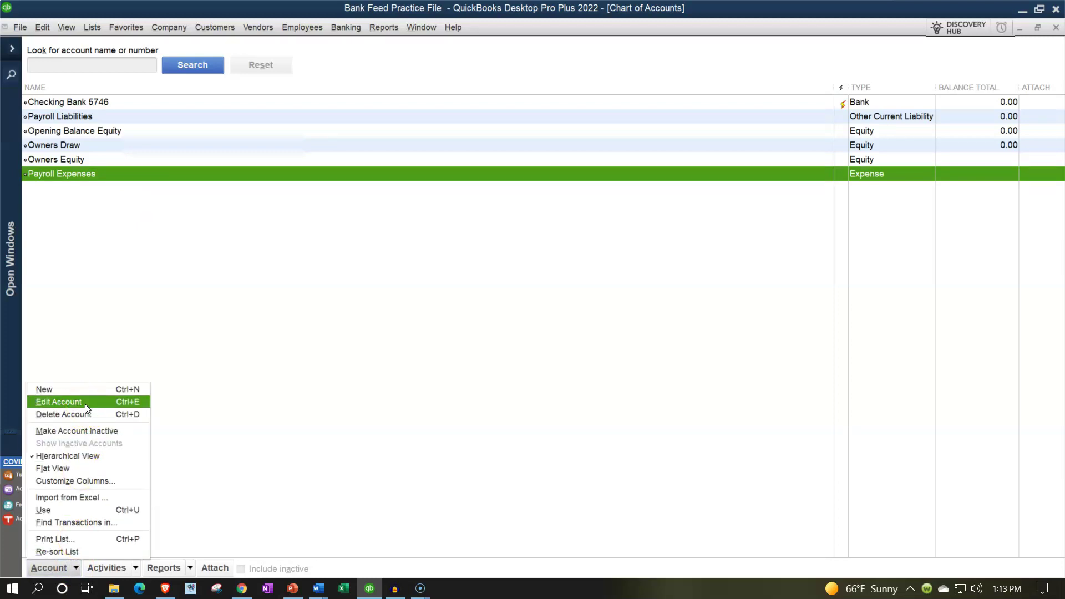
{"action": "left_click", "coordinate": [216, 387]}
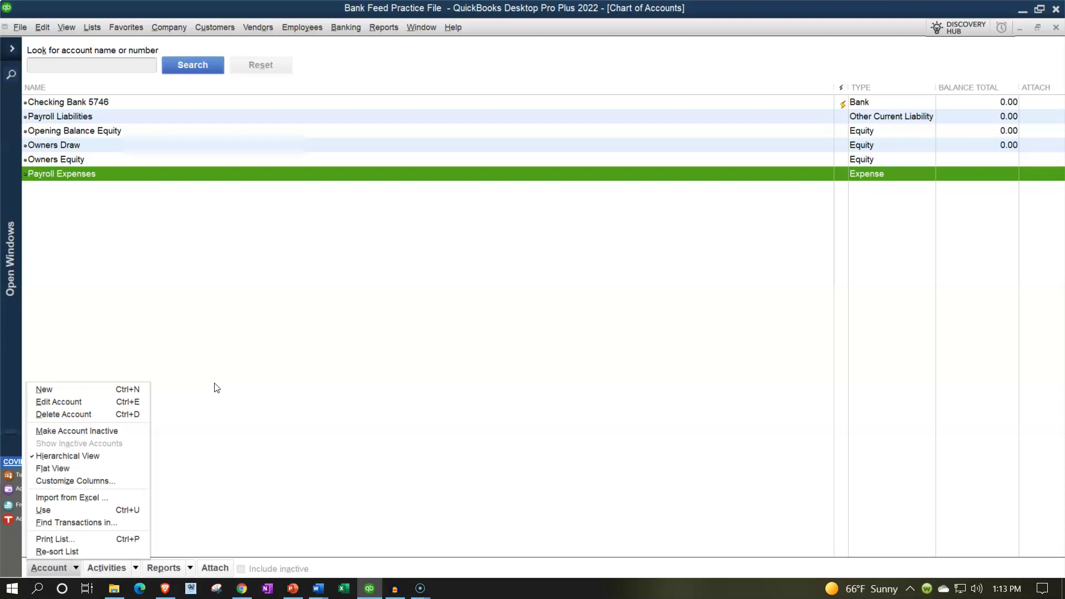
{"action": "left_click", "coordinate": [189, 263]}
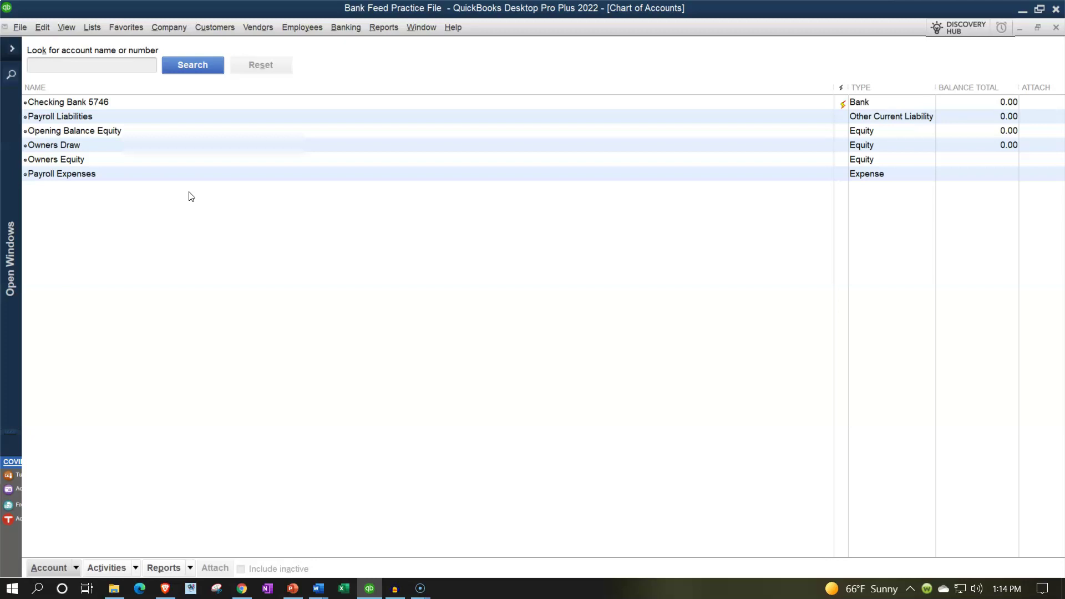
{"action": "left_click", "coordinate": [1056, 31]}
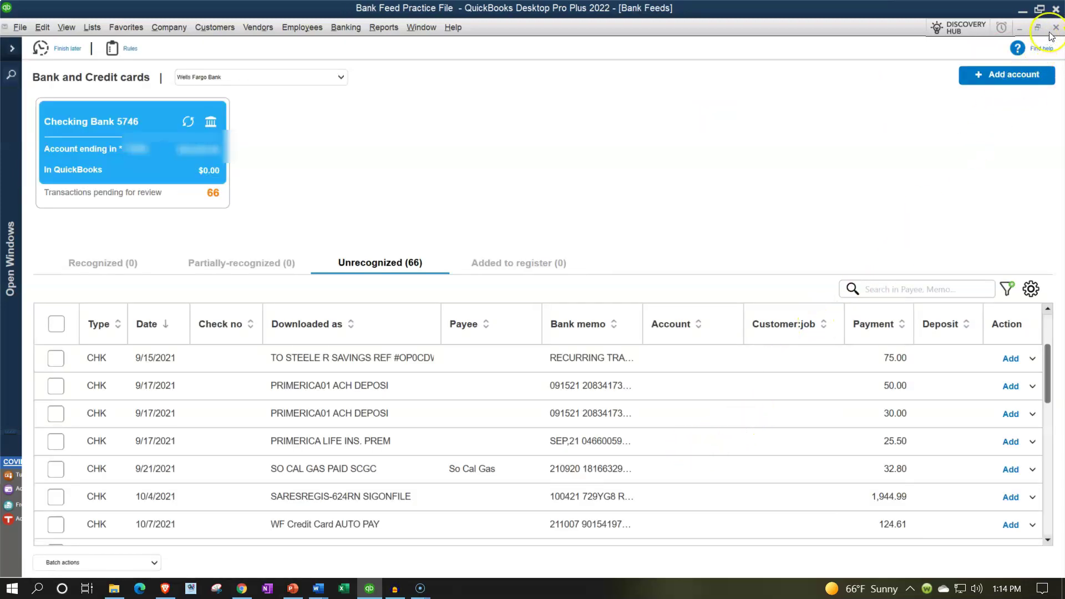
Assign the So Cal Gas transaction to Utilities and set it up as a new Expense account without a parent account.
{"action": "left_click", "coordinate": [676, 472]}
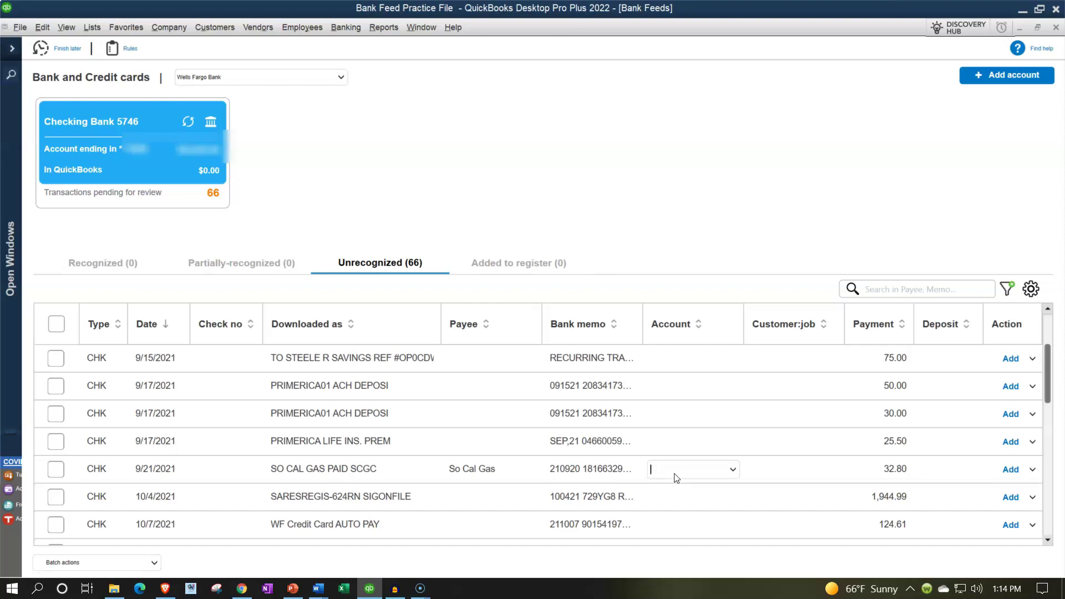
{"action": "type", "text": "utilities"}
{"action": "key", "text": "Tab"}
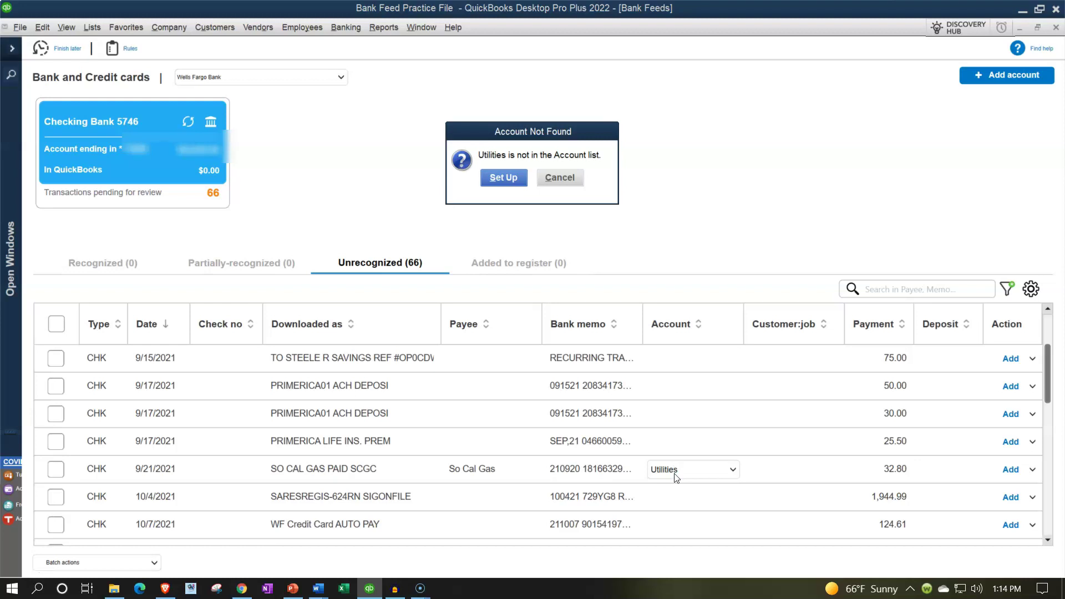
{"action": "left_click", "coordinate": [505, 185]}
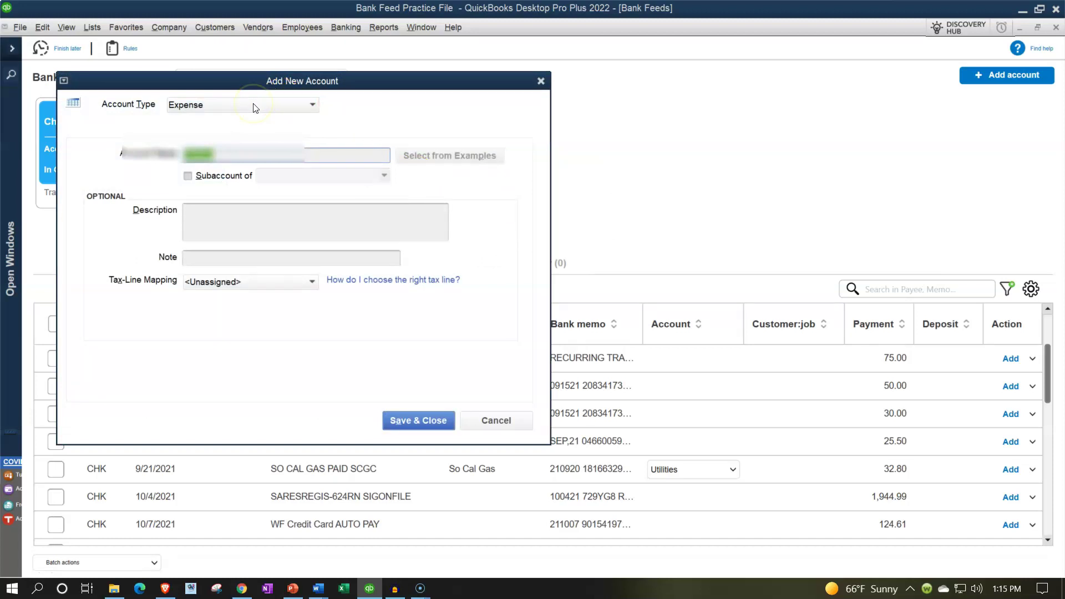
{"action": "left_click_drag", "start_coordinate": [250, 79], "coordinate": [578, 79]}
{"action": "left_click", "coordinate": [640, 111]}
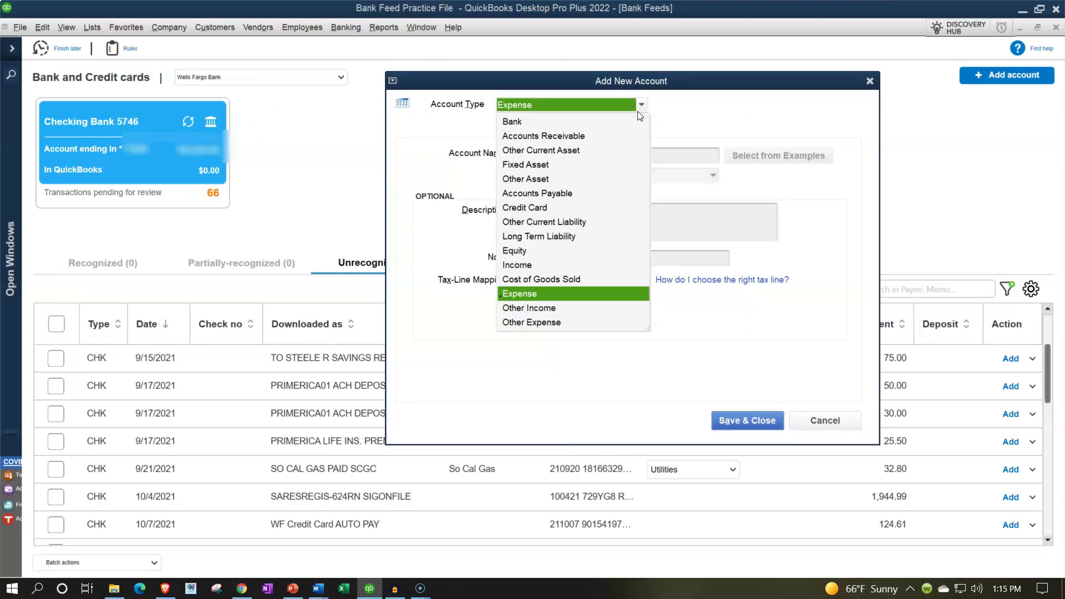
{"action": "left_click", "coordinate": [530, 177]}
{"action": "left_click", "coordinate": [641, 104]}
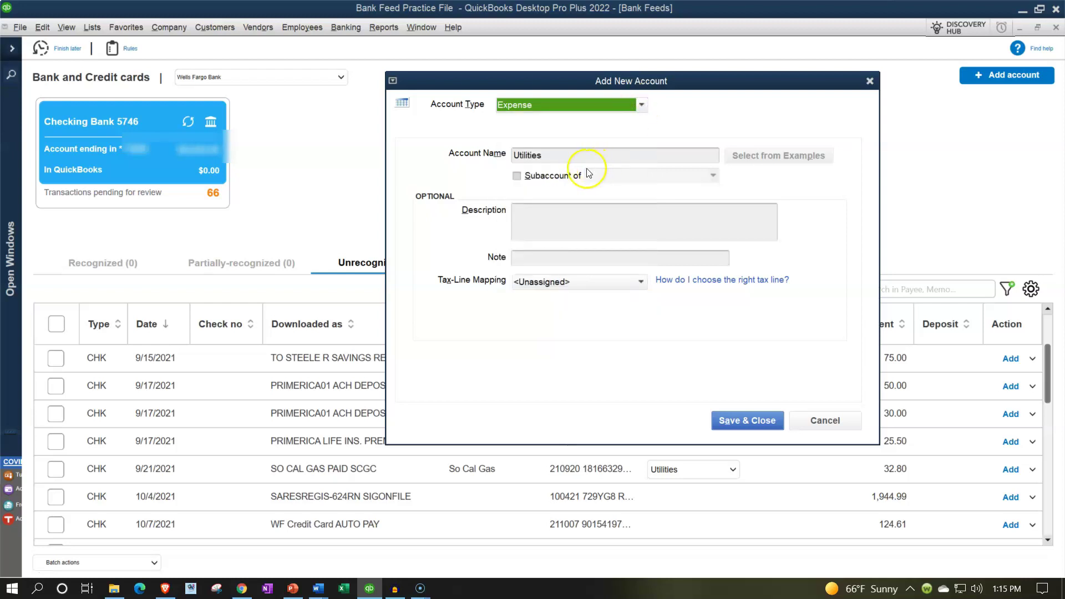
{"action": "left_click", "coordinate": [564, 176]}
{"action": "left_click", "coordinate": [558, 219]}
{"action": "left_click", "coordinate": [730, 421]}
Leave the So Cal Gas transaction's customer:job blank and open its window for adding more details.
{"action": "left_click", "coordinate": [761, 475]}
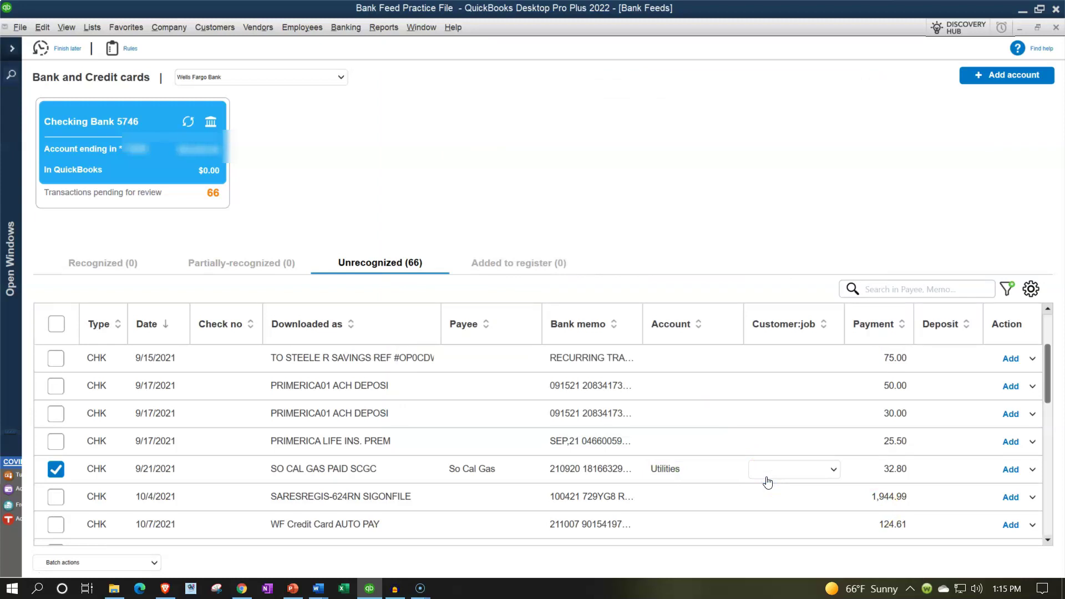
{"action": "left_click", "coordinate": [810, 471]}
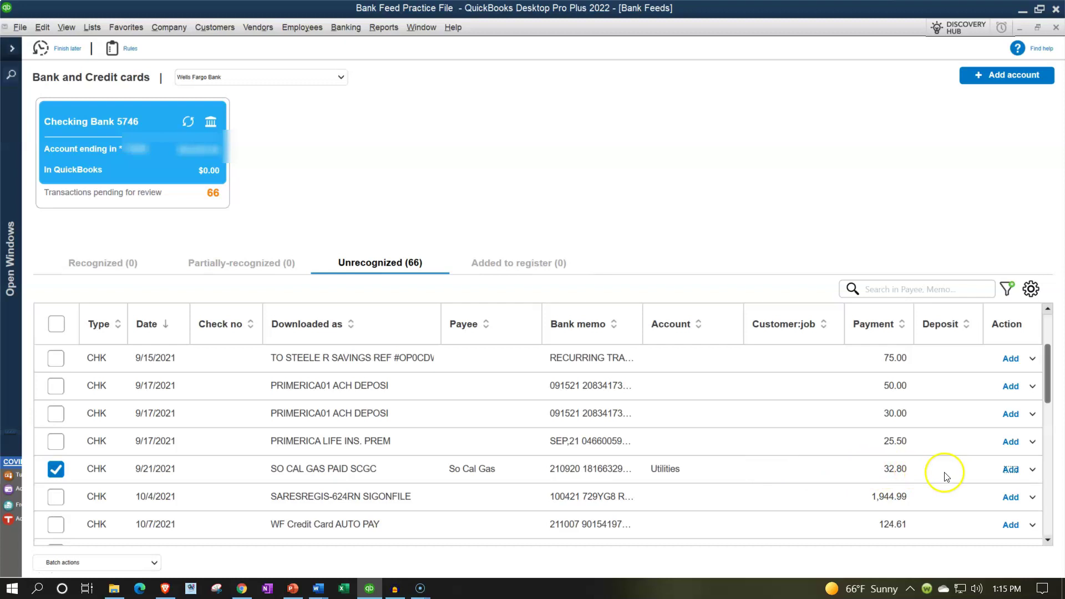
{"action": "left_click", "coordinate": [1032, 471]}
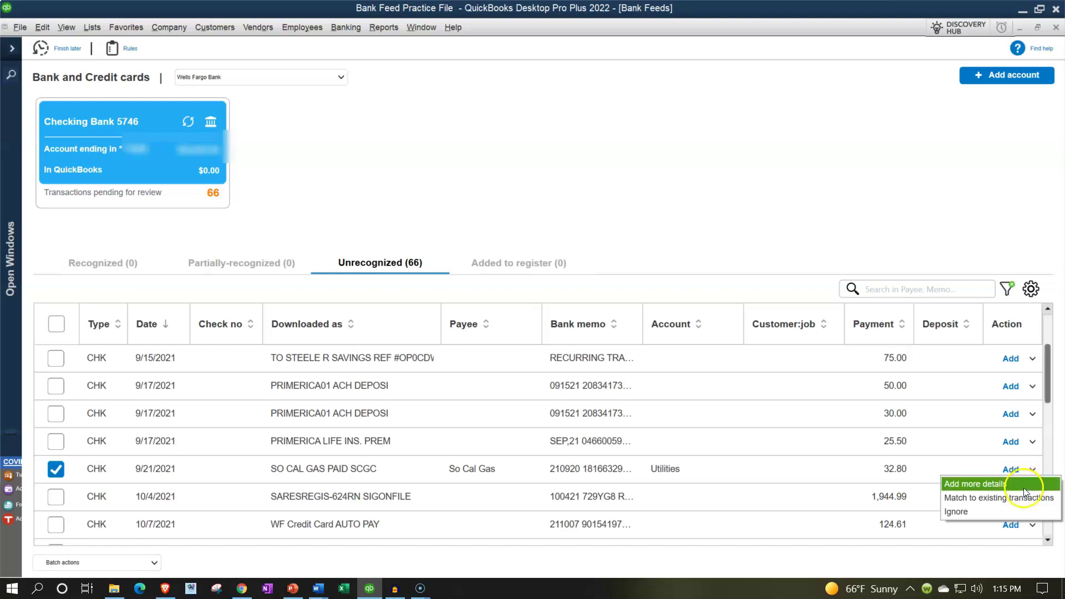
{"action": "left_click", "coordinate": [1015, 485]}
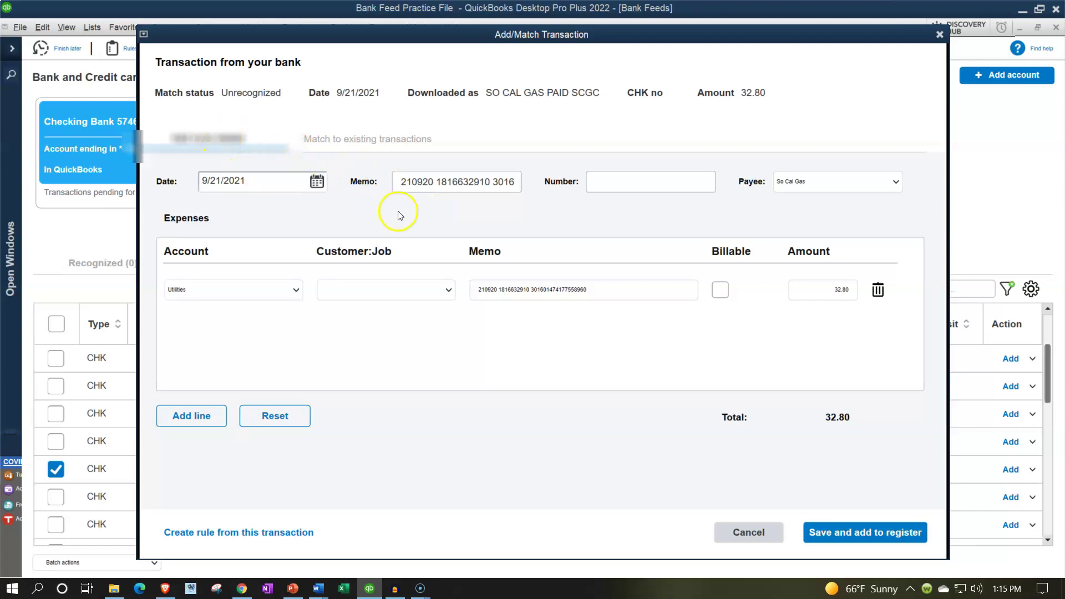
Review the date, memo, number and payee fields of the So Cal Gas transaction without changing them.
{"action": "left_click", "coordinate": [285, 184]}
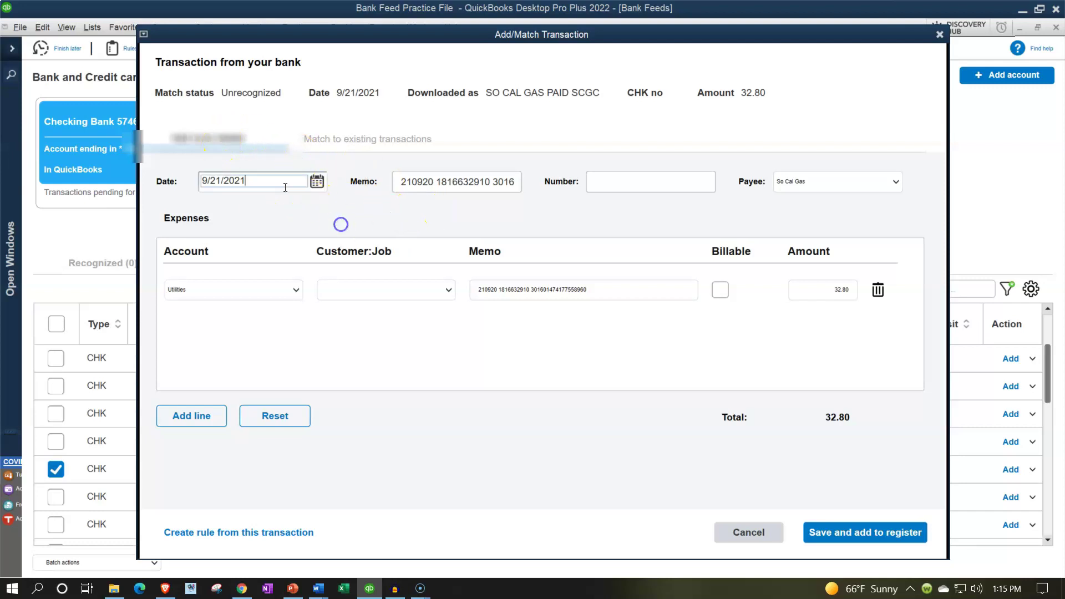
{"action": "key", "text": "Tab"}
{"action": "key", "text": "Tab"}
{"action": "key", "text": "Tab"}
{"action": "key", "text": "Tab"}
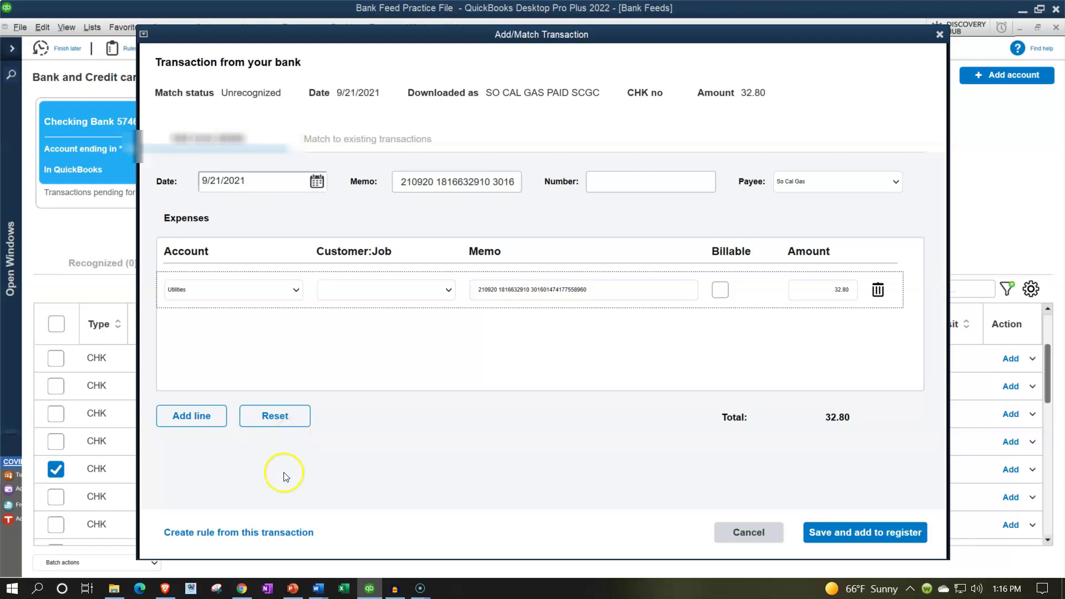
Create a rule from the So Cal Gas transaction and name it "So Cal Gas".
{"action": "left_click", "coordinate": [281, 536]}
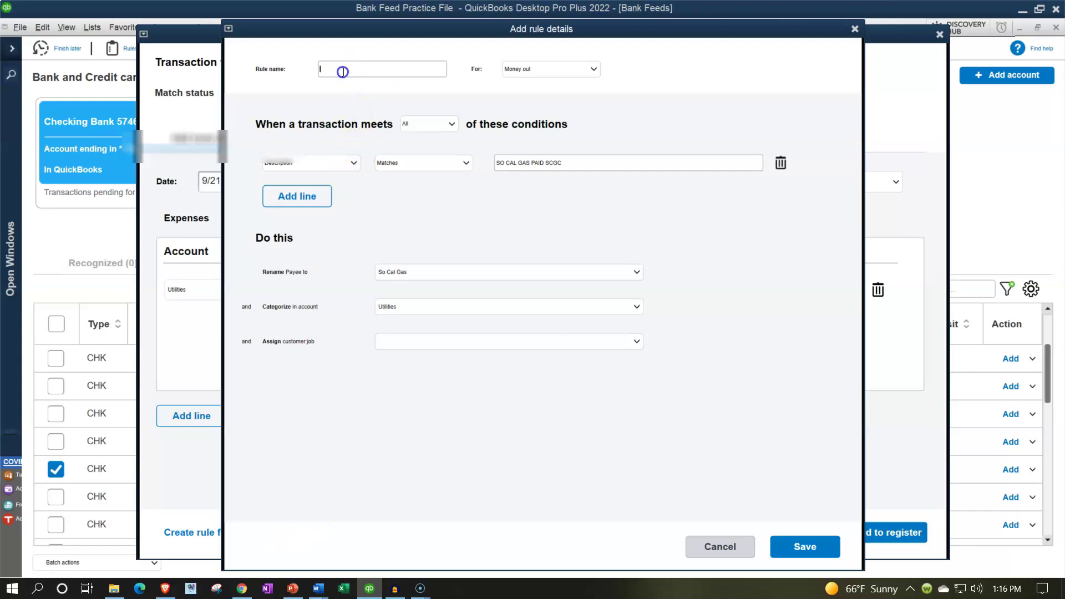
{"action": "left_click_drag", "start_coordinate": [530, 165], "coordinate": [488, 159]}
{"action": "left_click", "coordinate": [345, 71]}
{"action": "left_click", "coordinate": [327, 71]}
{"action": "left_click_drag", "start_coordinate": [530, 163], "coordinate": [469, 157]}
{"action": "left_click", "coordinate": [372, 68]}
{"action": "type", "text": "So Cal Gas"}
{"action": "key", "text": "Tab"}
Check the rule's money direction, Any/All and condition field options, keeping Money out, All and Description.
{"action": "left_click", "coordinate": [593, 68]}
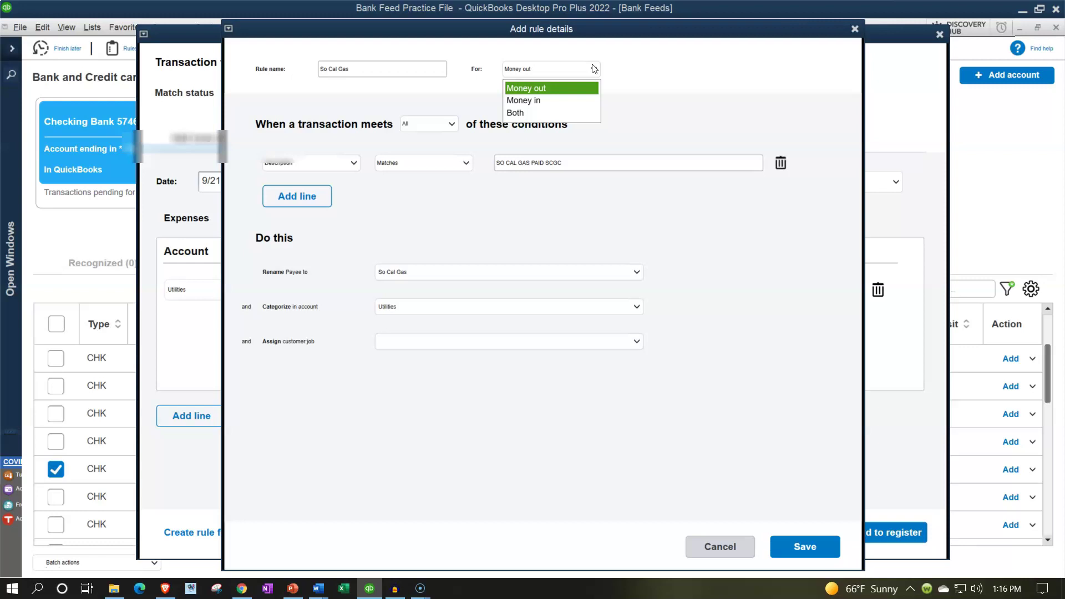
{"action": "left_click", "coordinate": [592, 68]}
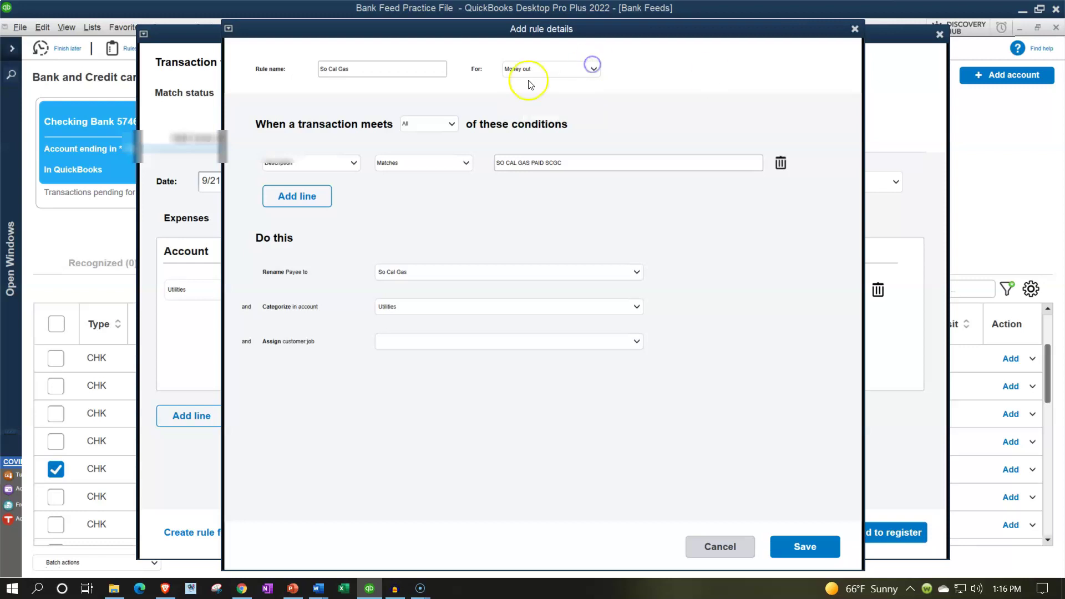
{"action": "left_click", "coordinate": [443, 133]}
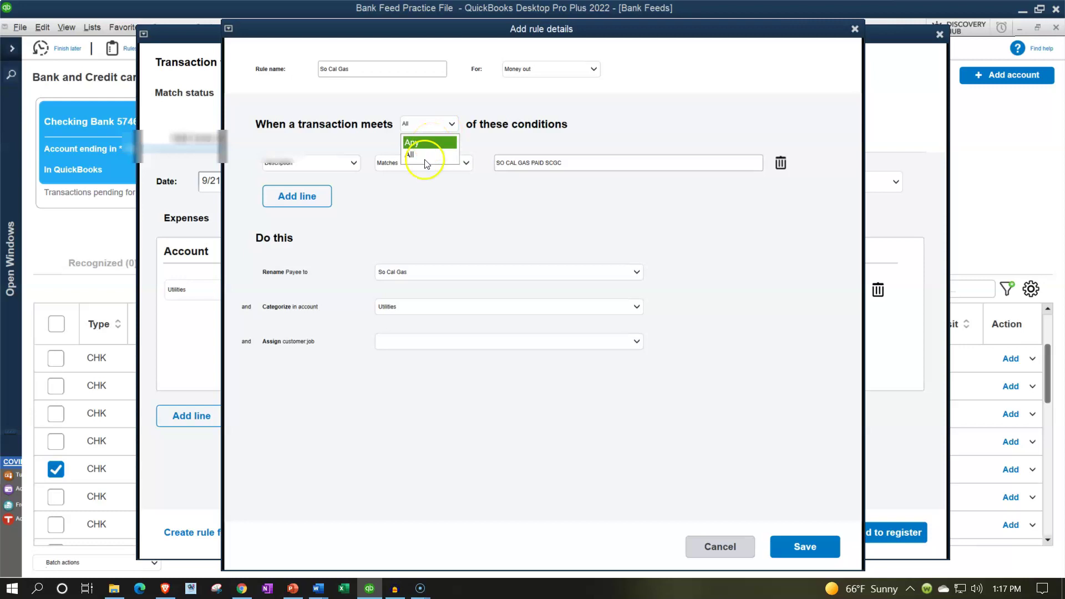
{"action": "left_click", "coordinate": [560, 136]}
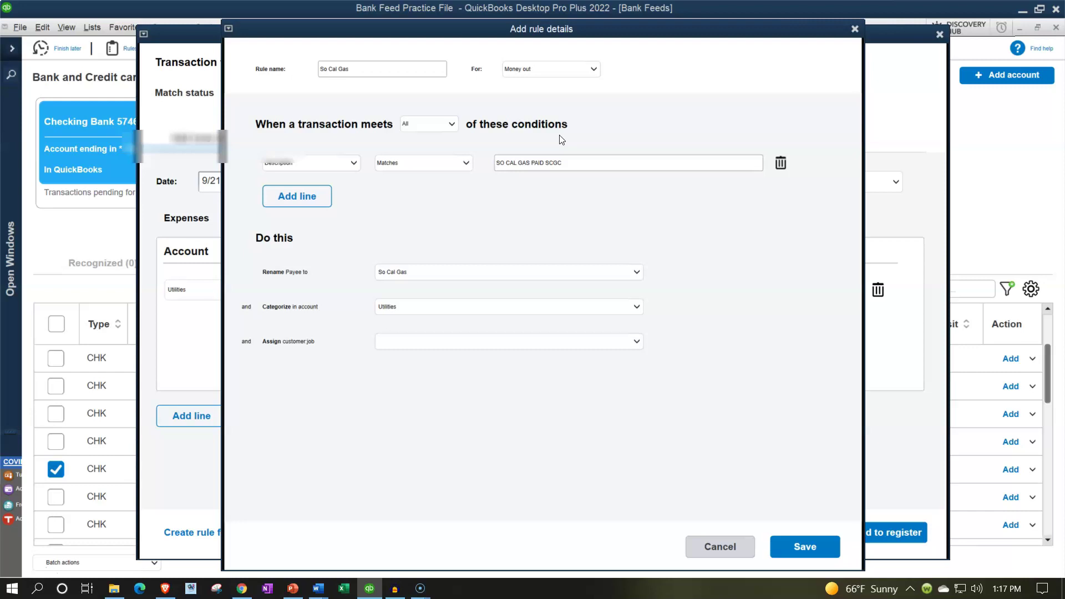
{"action": "left_click", "coordinate": [351, 166]}
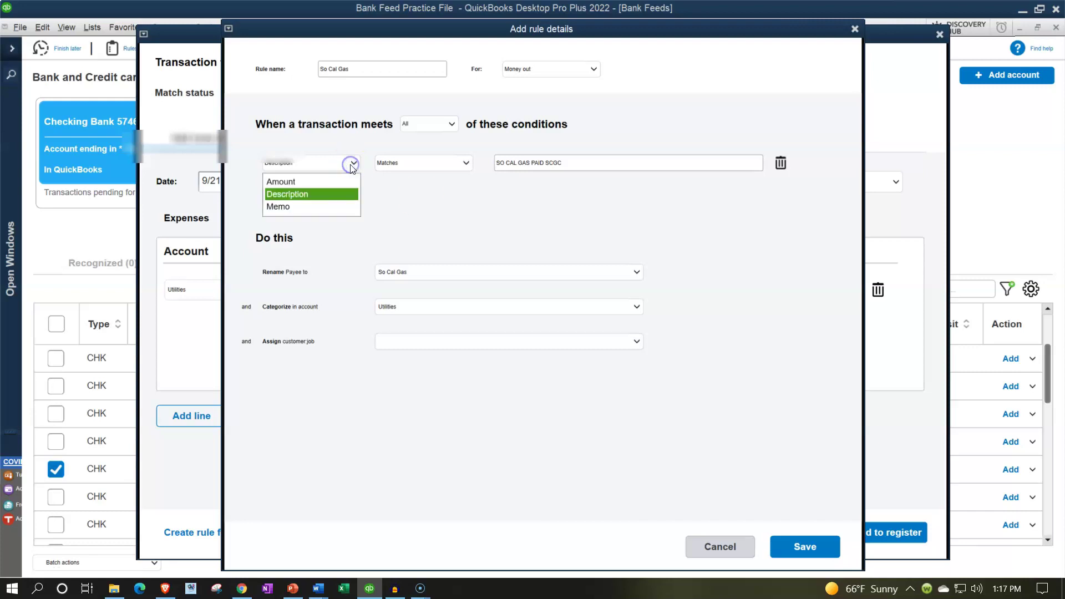
{"action": "left_click", "coordinate": [306, 185]}
{"action": "left_click", "coordinate": [299, 202]}
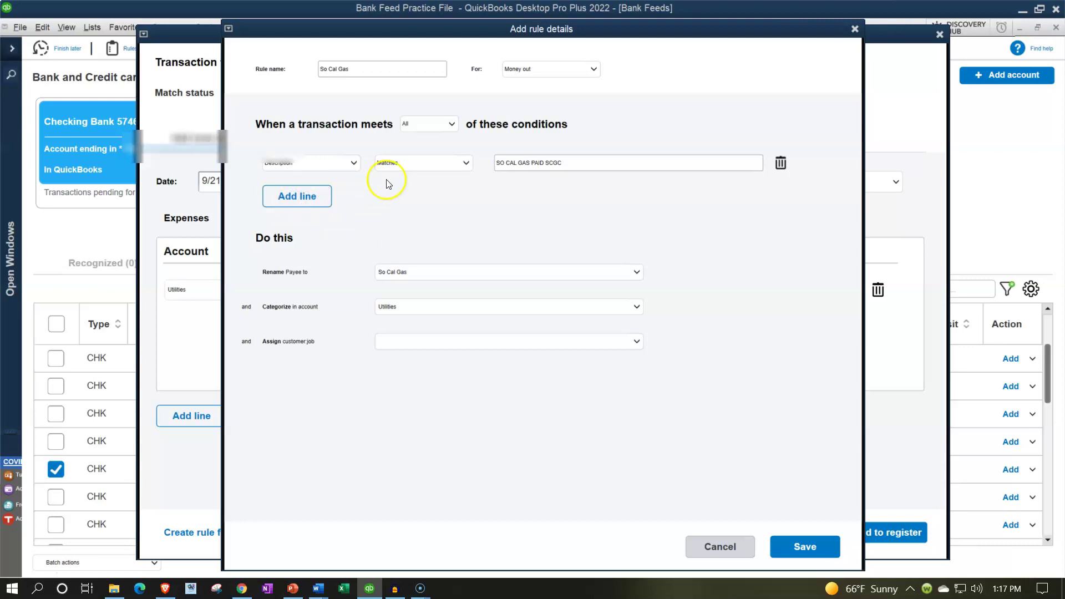
Set the rule's description condition to Contains "SO CAL GAS", removing the rest of the bank text.
{"action": "left_click", "coordinate": [460, 167]}
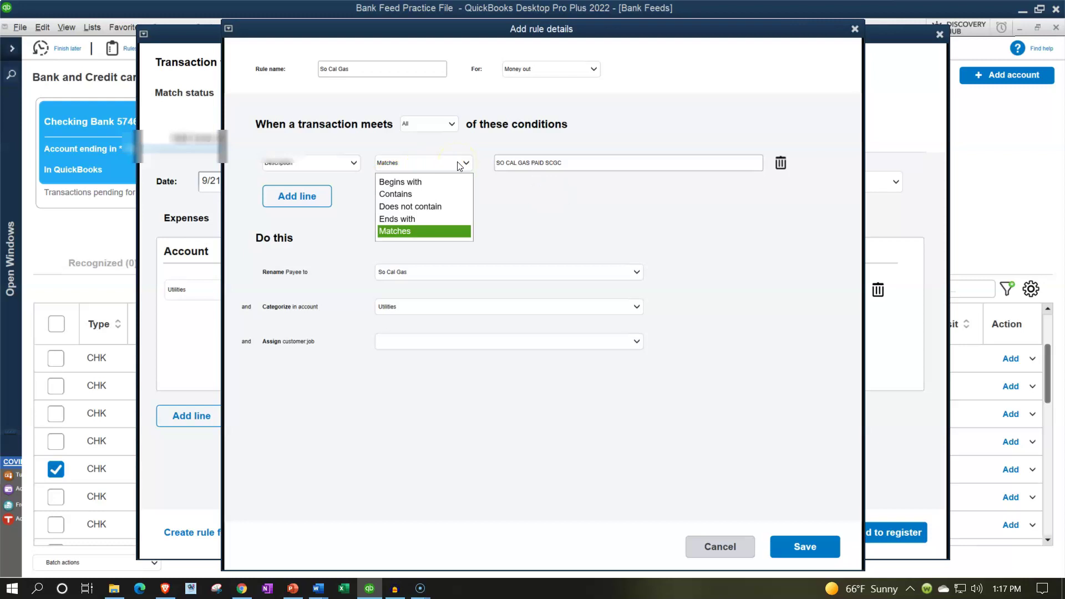
{"action": "left_click", "coordinate": [436, 194]}
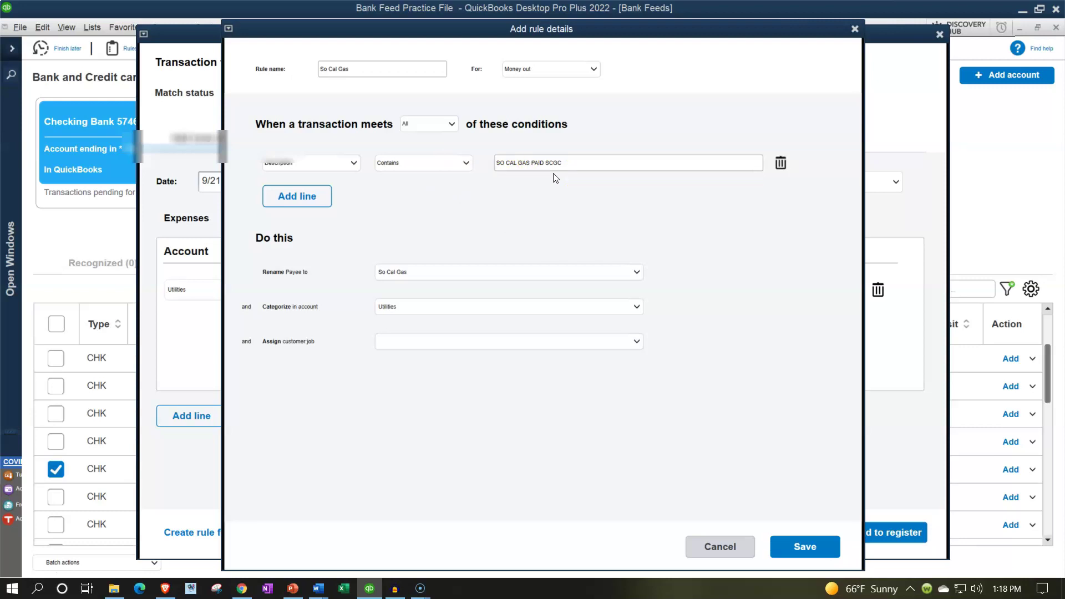
{"action": "left_click", "coordinate": [520, 178]}
{"action": "left_click", "coordinate": [568, 166]}
{"action": "key", "text": "BackSpace"}
{"action": "key", "text": "BackSpace"}
{"action": "key", "text": "BackSpace"}
{"action": "key", "text": "BackSpace"}
{"action": "key", "text": "BackSpace"}
{"action": "key", "text": "BackSpace"}
{"action": "key", "text": "BackSpace"}
Save the rule with payee So Cal Gas and account Utilities, and add the transaction to the register.
{"action": "left_click", "coordinate": [372, 259]}
{"action": "left_click", "coordinate": [636, 273]}
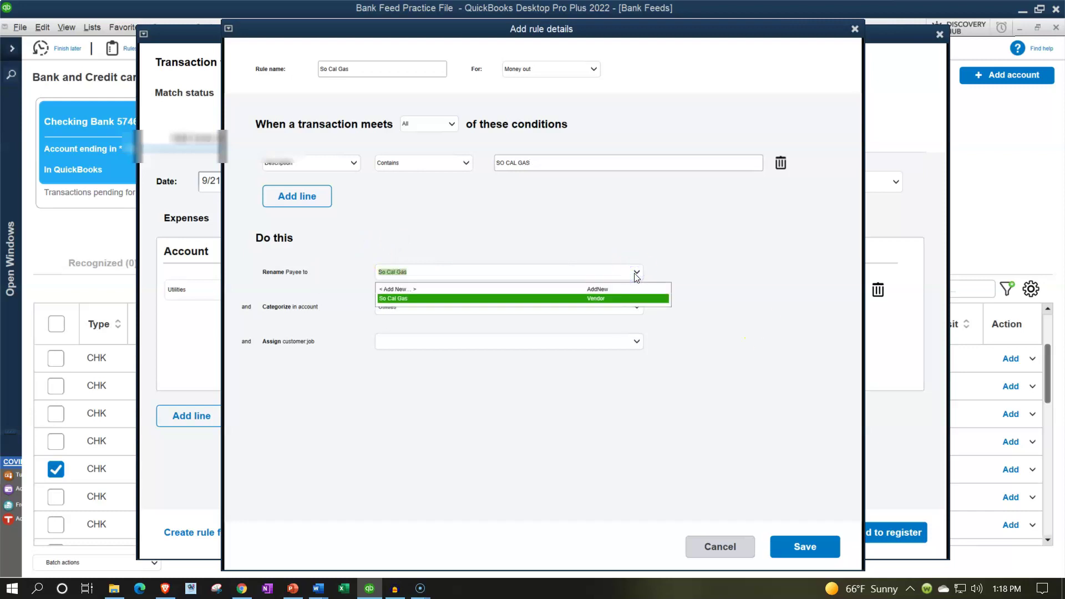
{"action": "left_click", "coordinate": [637, 274]}
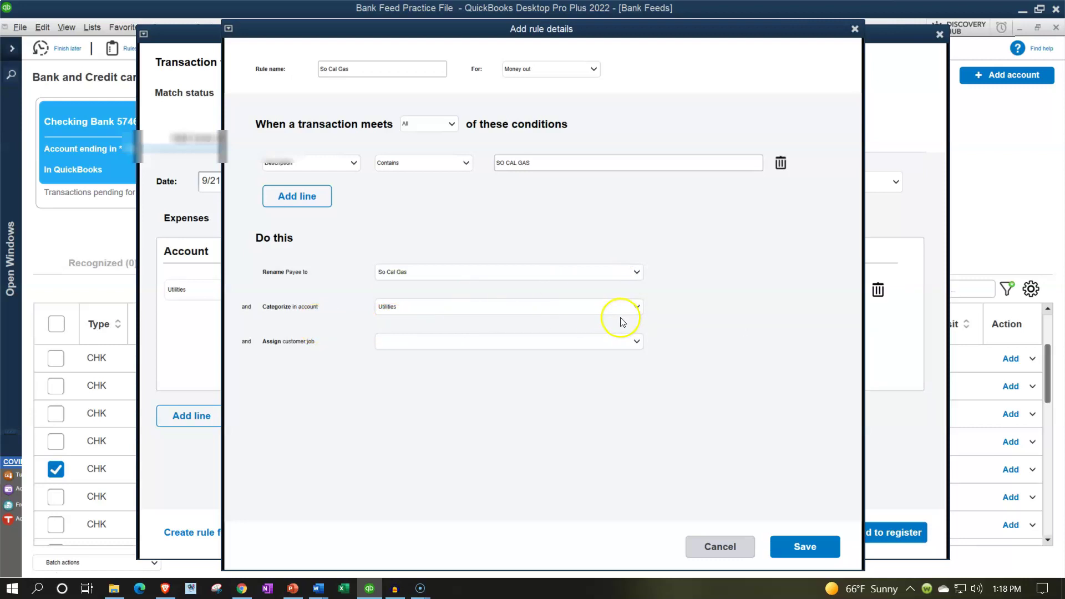
{"action": "left_click", "coordinate": [636, 308]}
{"action": "left_click", "coordinate": [762, 370]}
{"action": "left_click", "coordinate": [801, 546]}
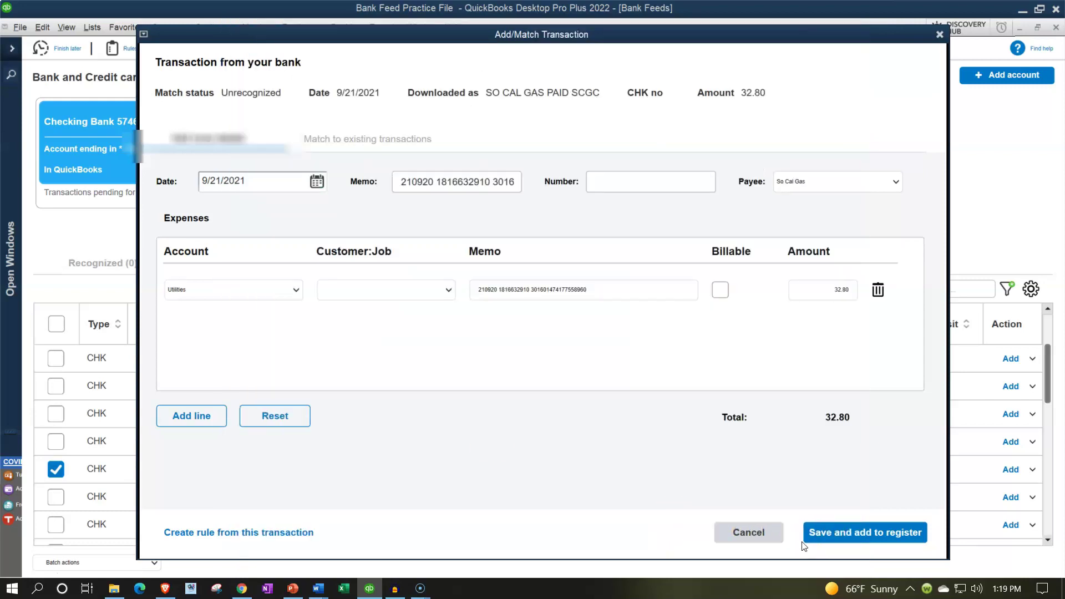
{"action": "left_click", "coordinate": [823, 536]}
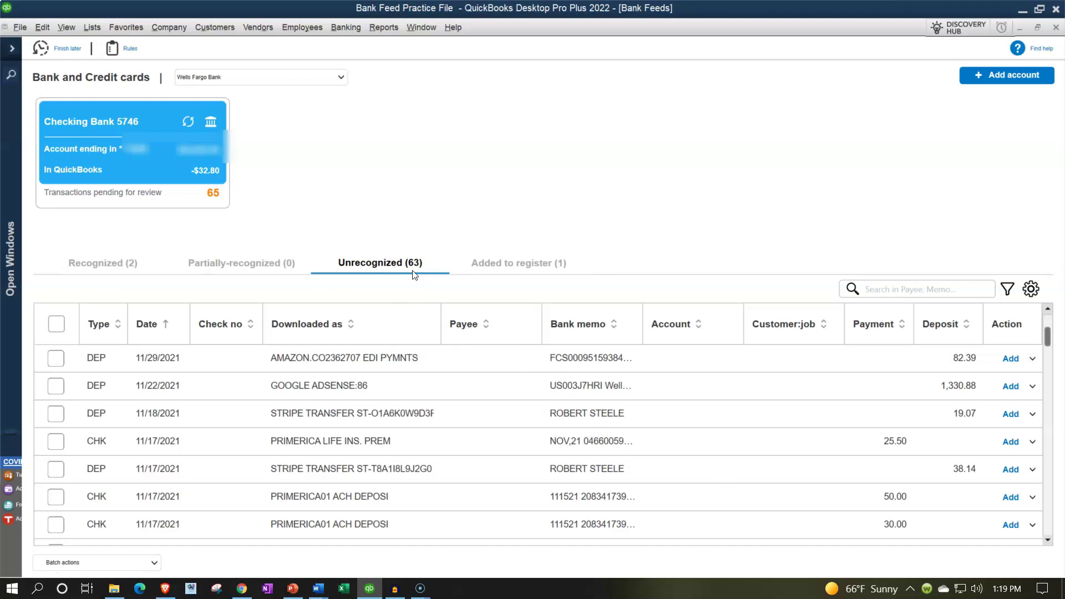
Review the transactions added to the register and the recognized So Cal Gas transactions, including their available batch actions.
{"action": "left_click", "coordinate": [497, 265]}
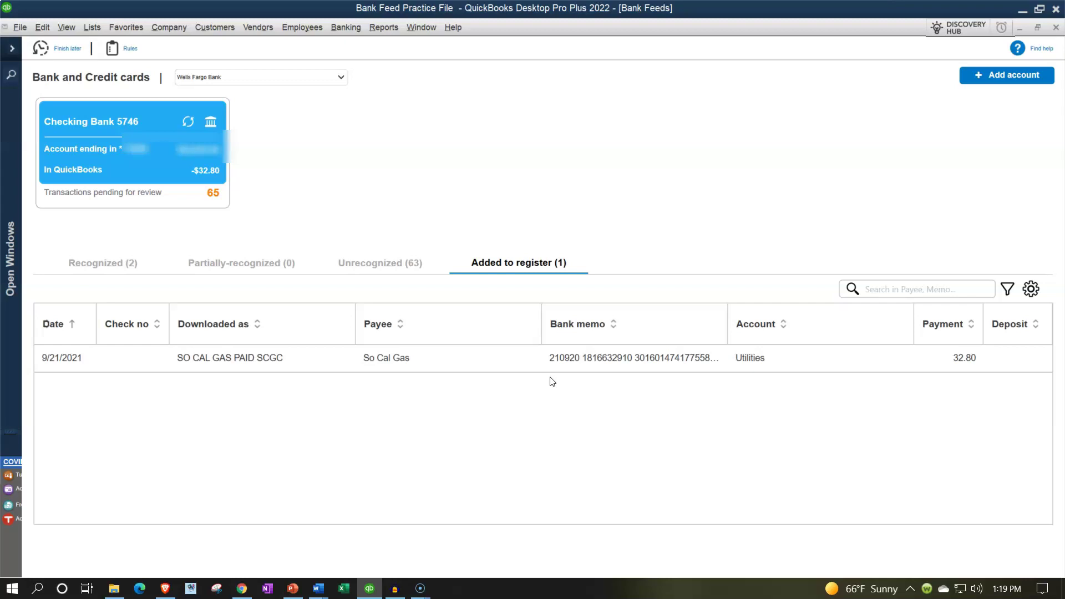
{"action": "left_click", "coordinate": [116, 264]}
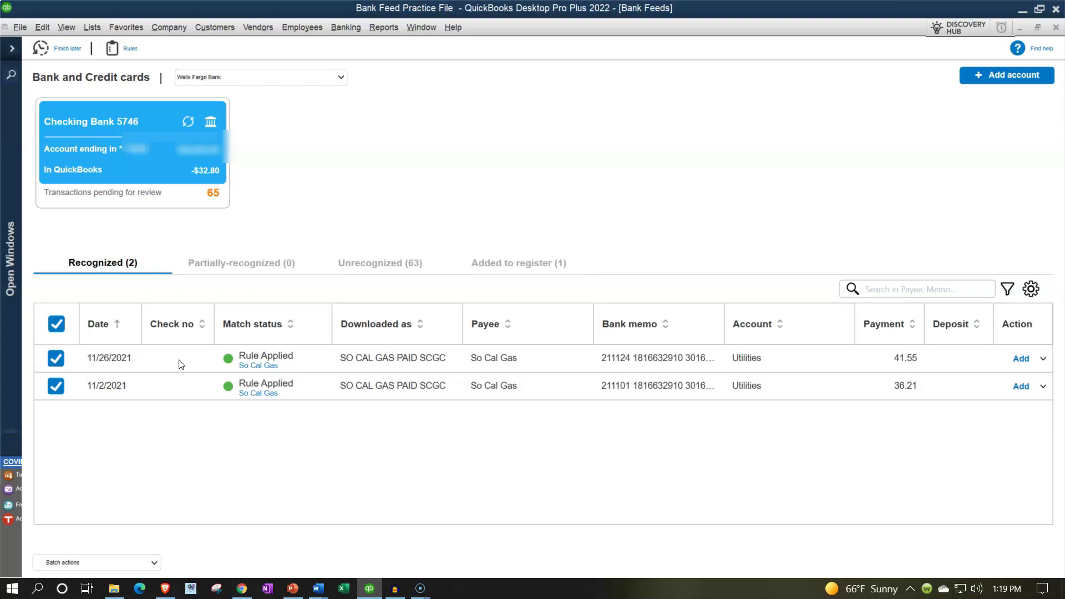
{"action": "left_click", "coordinate": [246, 379]}
{"action": "left_click", "coordinate": [149, 561]}
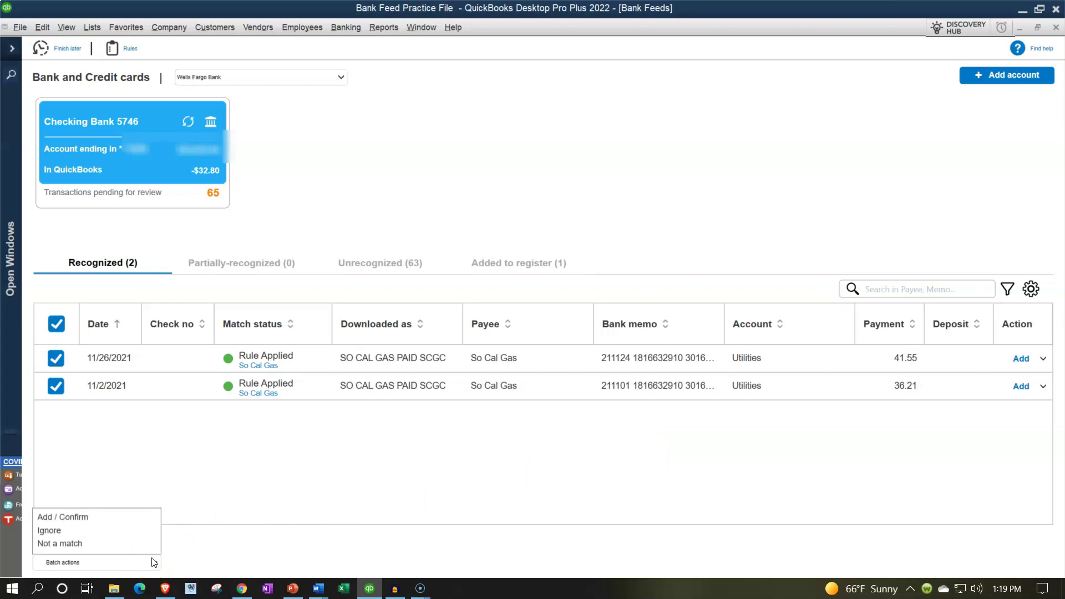
{"action": "left_click", "coordinate": [149, 561]}
{"action": "left_click", "coordinate": [267, 477]}
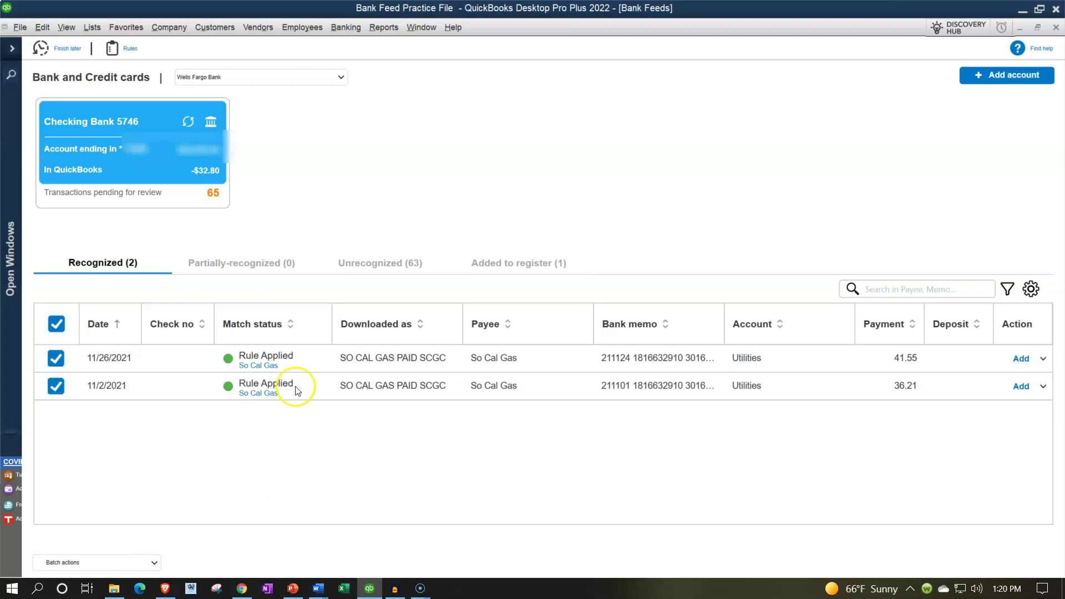
{"action": "left_click", "coordinate": [496, 267]}
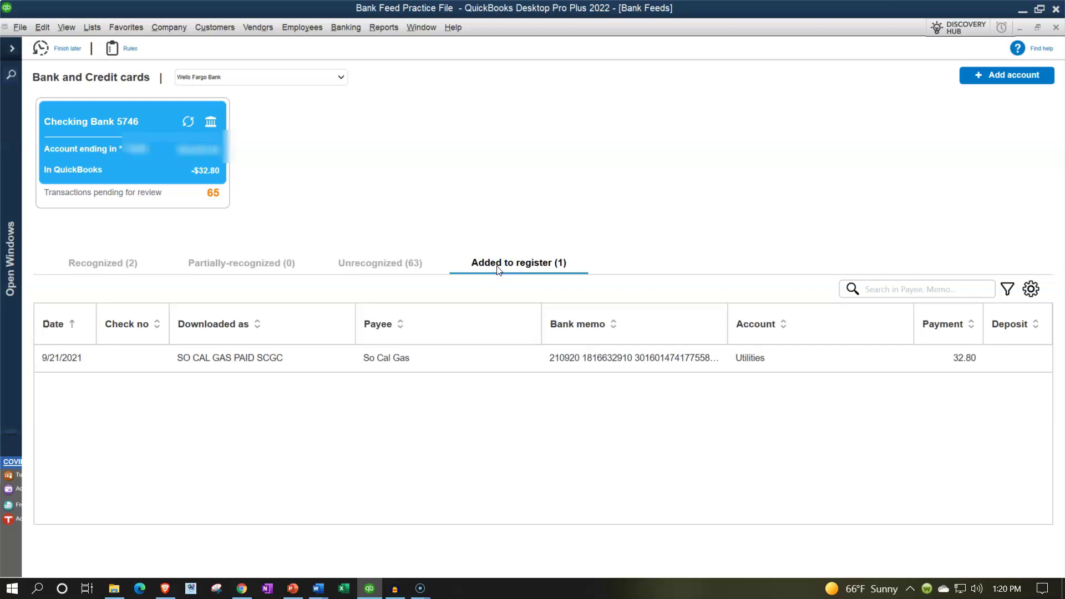
Open the Balance Sheet and refresh it, turning off the refresh question for all reports and graphs.
{"action": "left_click", "coordinate": [12, 52]}
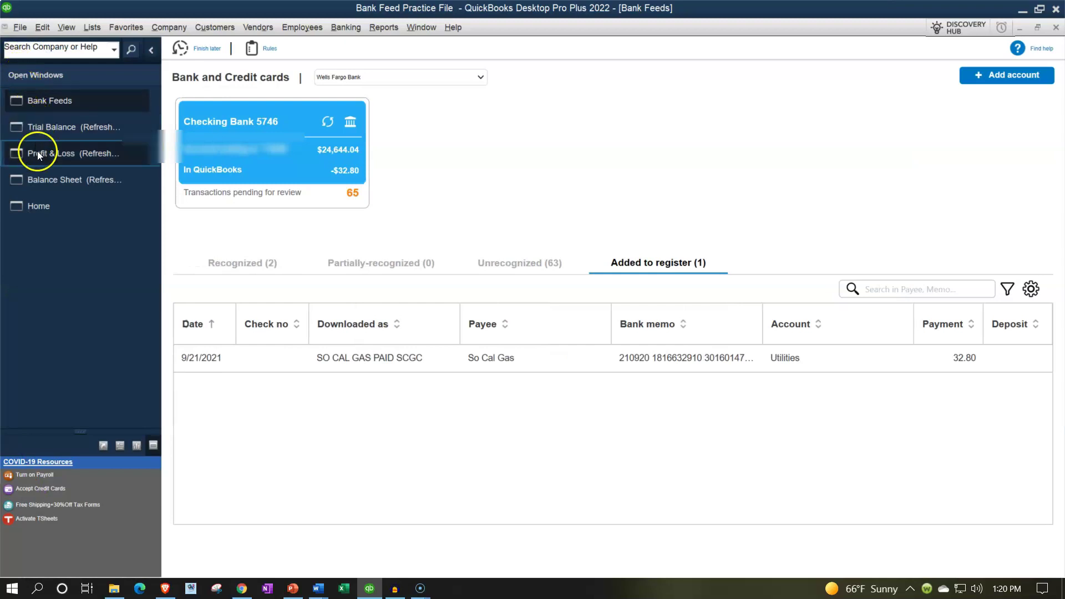
{"action": "left_click", "coordinate": [42, 180]}
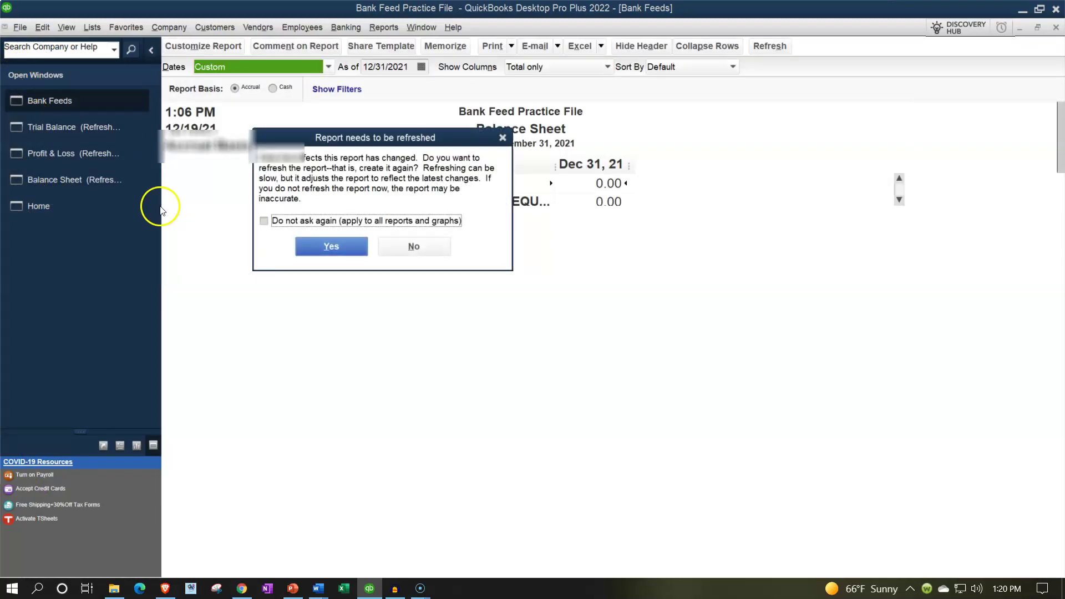
{"action": "left_click", "coordinate": [264, 220]}
{"action": "left_click", "coordinate": [323, 247]}
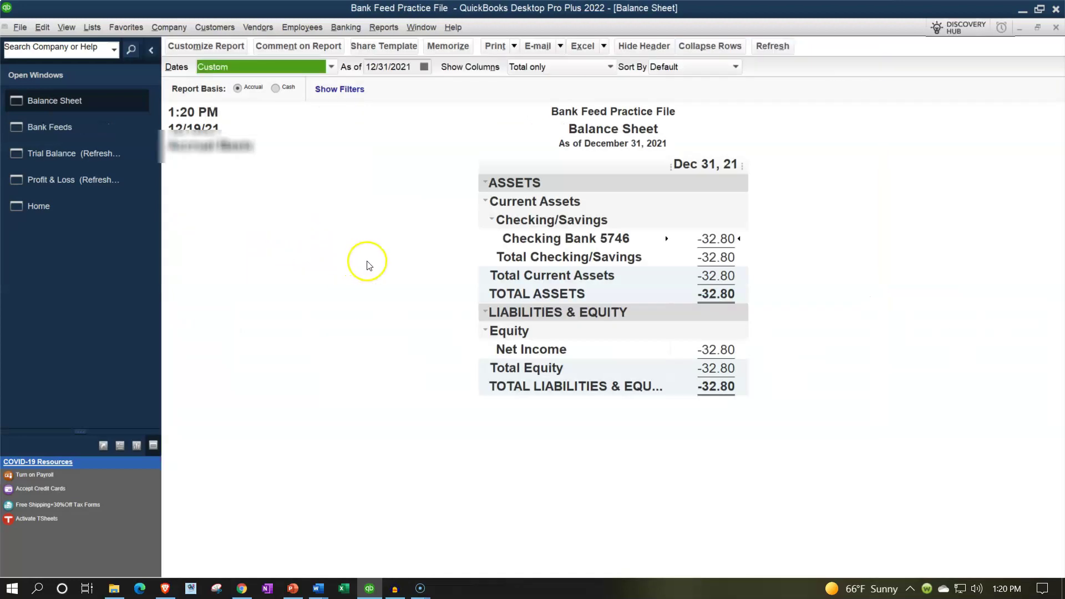
Trace the checking balance on the Balance Sheet to the underlying So Cal Gas check, and return to the report.
{"action": "left_click", "coordinate": [714, 238]}
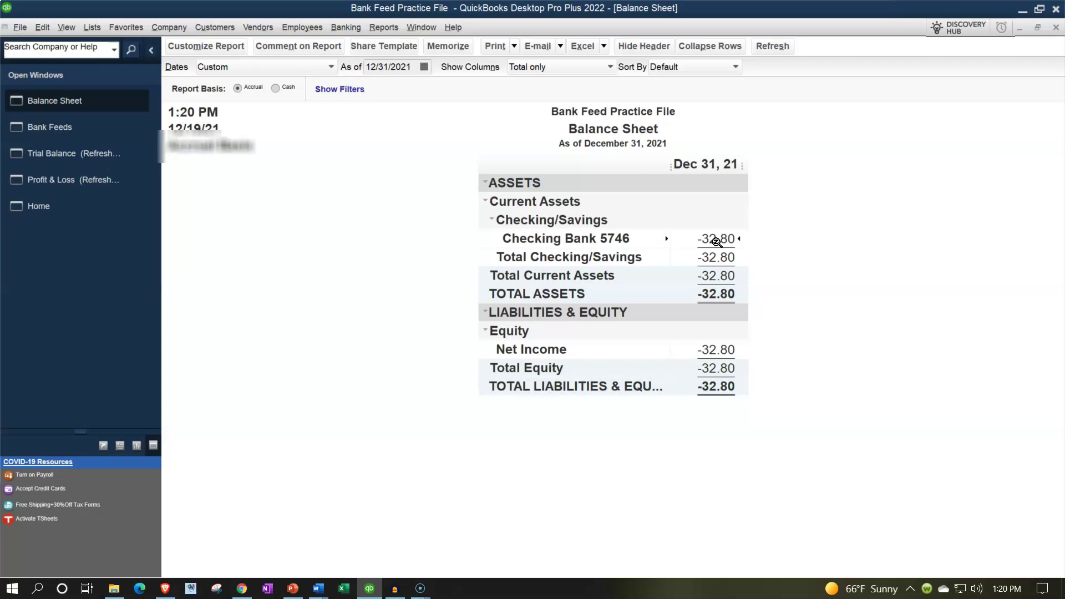
{"action": "double_click", "coordinate": [716, 241]}
{"action": "left_click", "coordinate": [393, 178]}
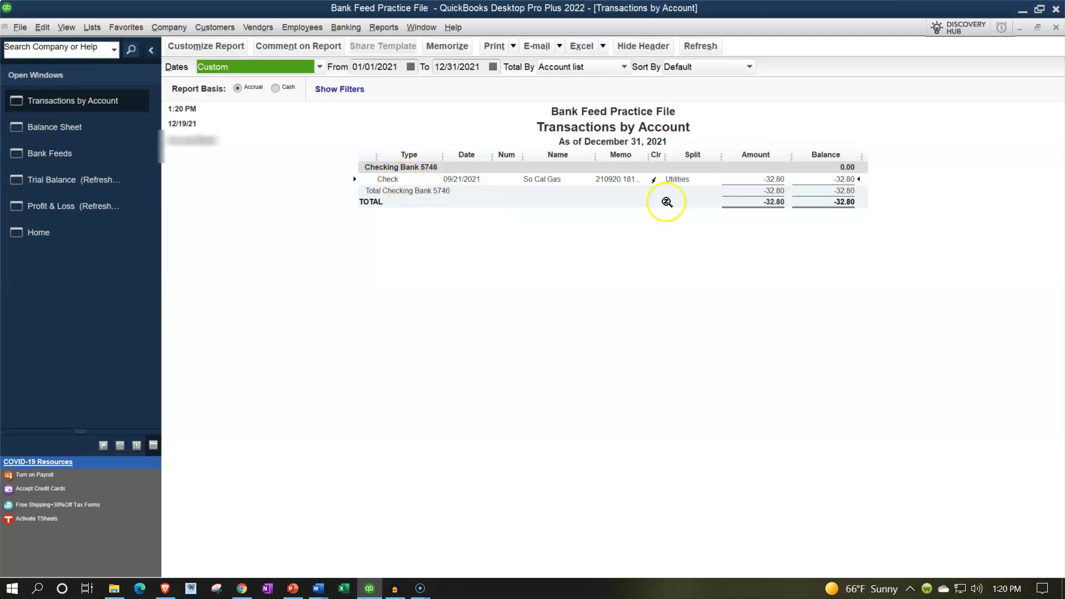
{"action": "double_click", "coordinate": [771, 177]}
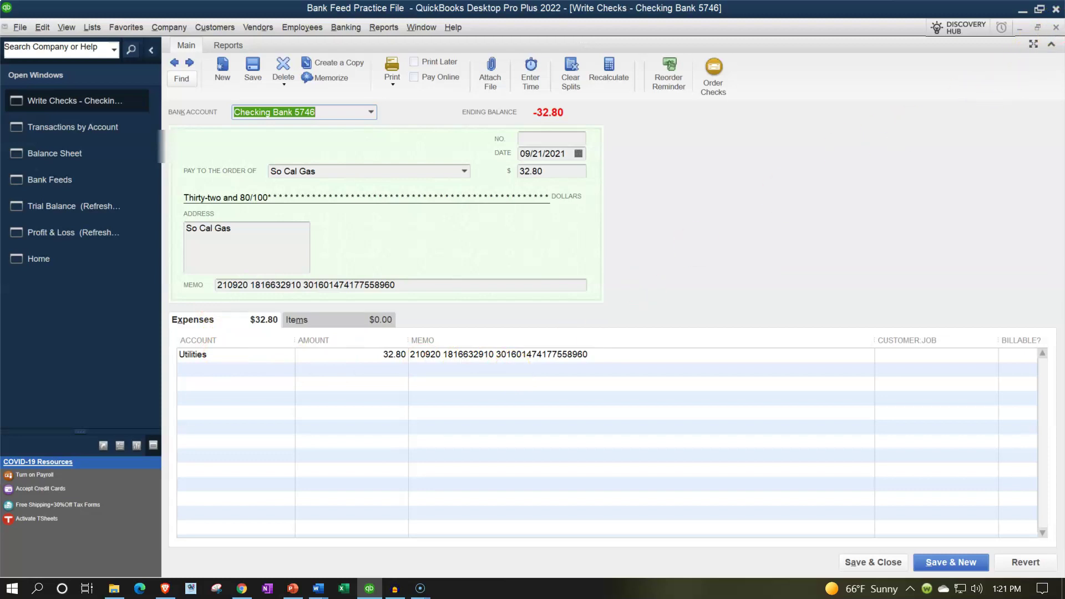
{"action": "left_click", "coordinate": [1055, 27]}
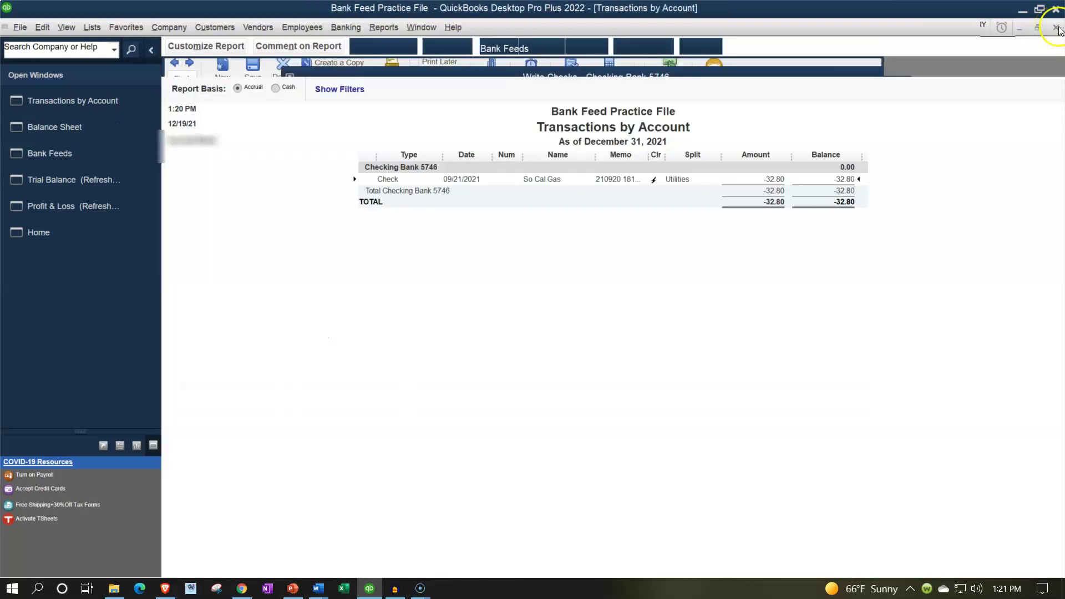
{"action": "left_click", "coordinate": [1056, 28]}
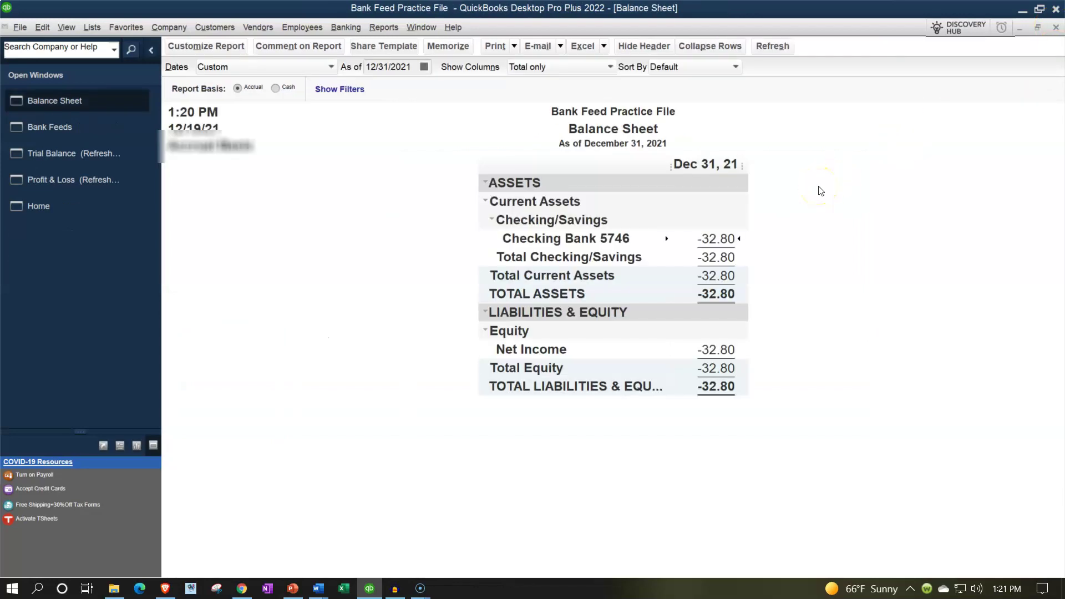
{"action": "left_click", "coordinate": [800, 192]}
Inspect the So Cal Gas check through the checking account's register in the Chart of Accounts, and return to the Balance Sheet.
{"action": "left_click", "coordinate": [92, 28]}
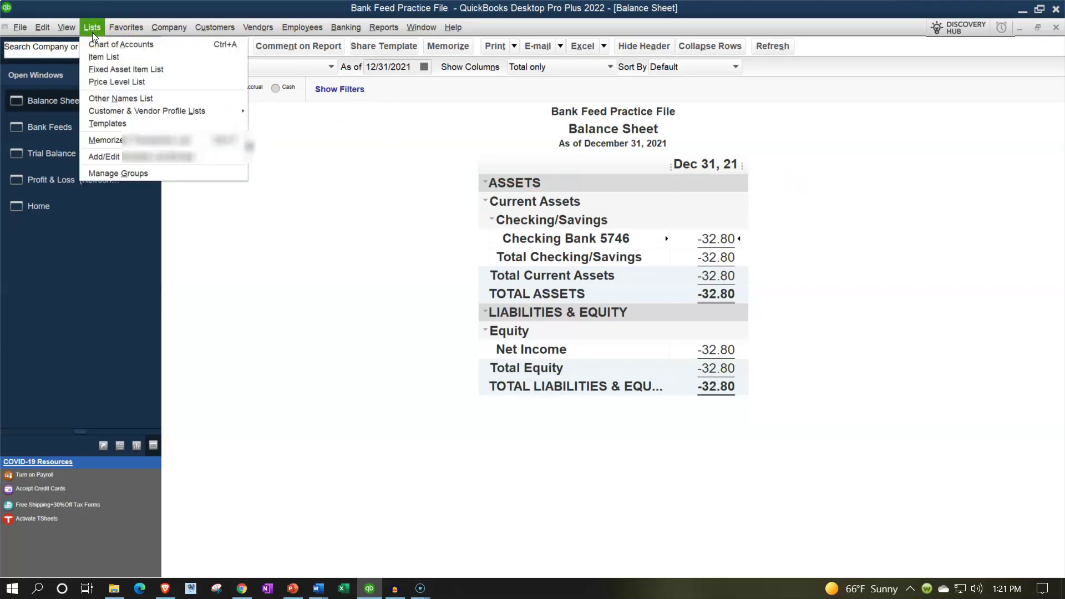
{"action": "left_click", "coordinate": [95, 44]}
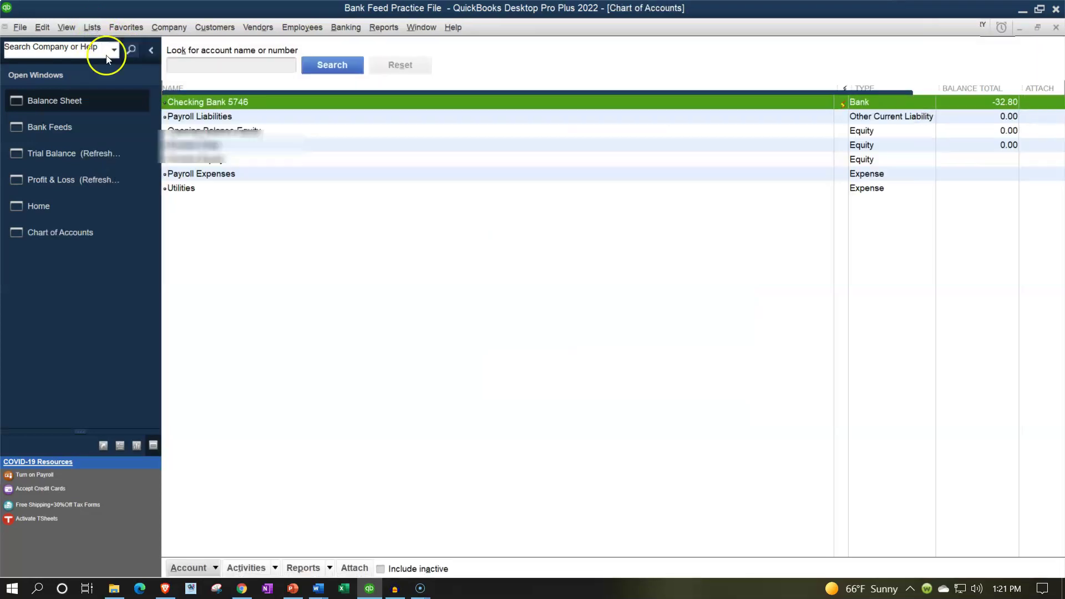
{"action": "double_click", "coordinate": [256, 102]}
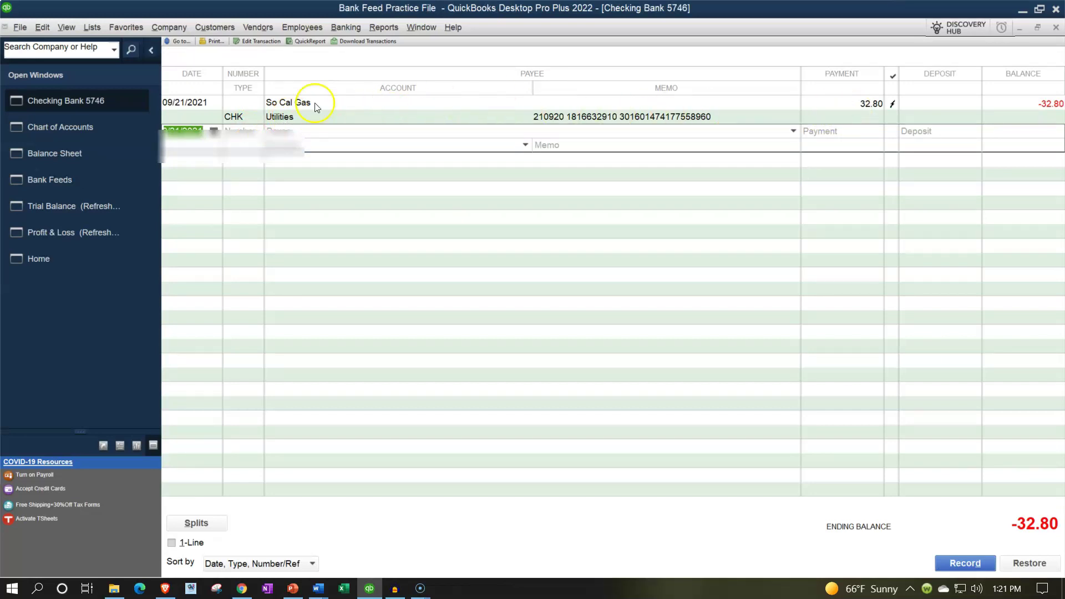
{"action": "double_click", "coordinate": [248, 122]}
{"action": "key", "text": "Escape"}
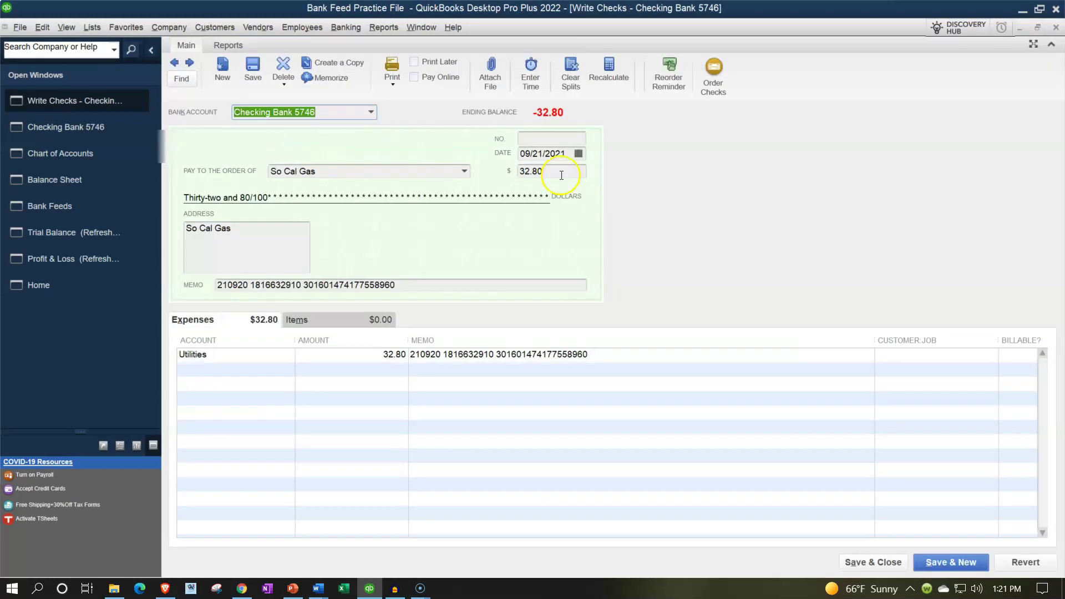
{"action": "left_click", "coordinate": [1054, 28]}
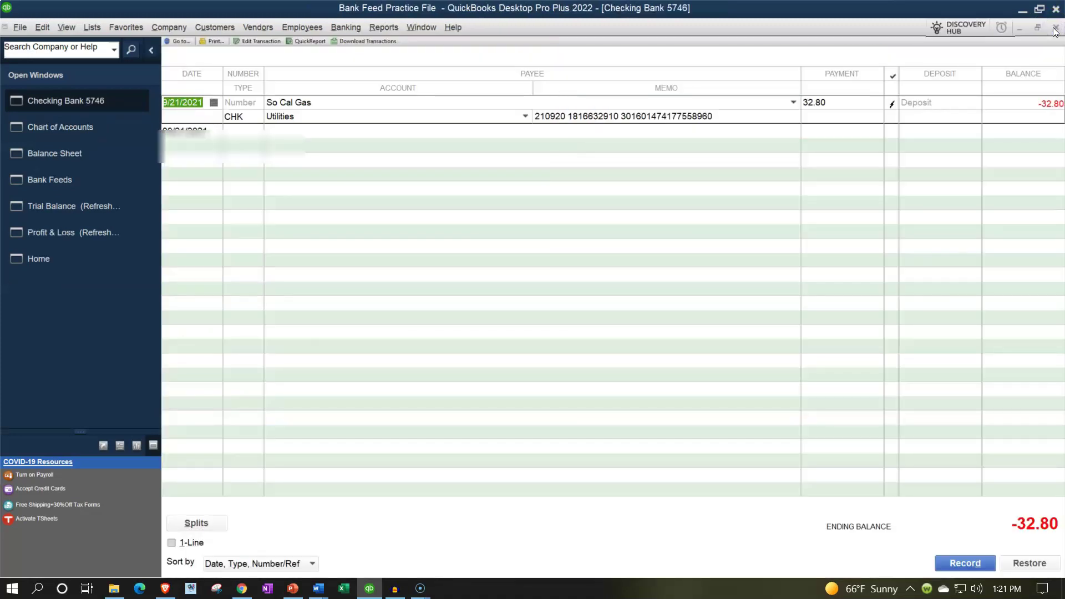
{"action": "left_click", "coordinate": [1055, 29]}
{"action": "left_click", "coordinate": [1055, 29]}
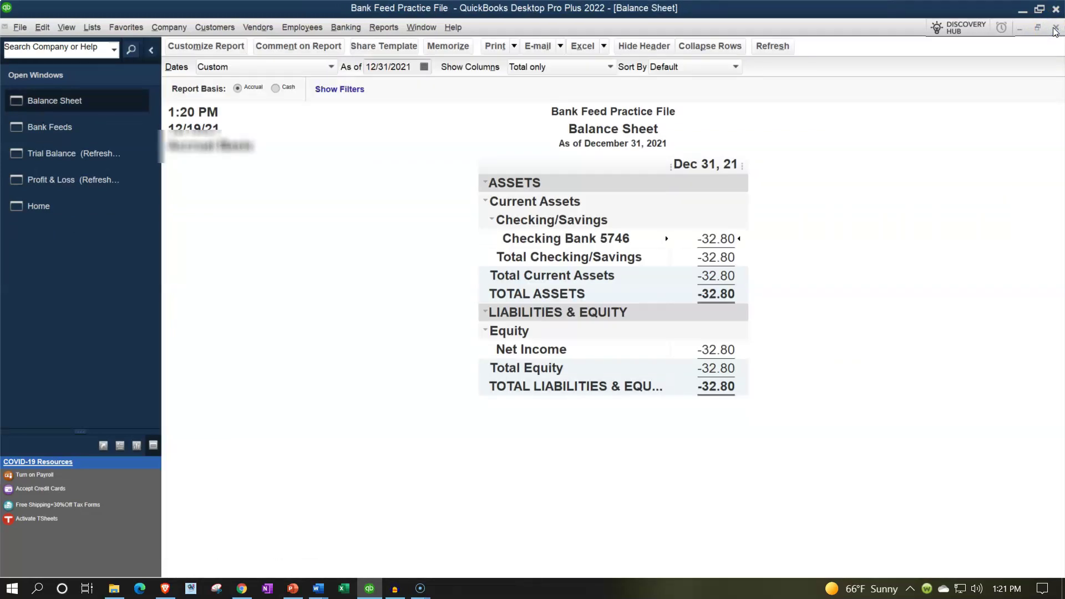
Open the Profit & Loss report, trace the Utilities amount to its transaction detail, and return to the report.
{"action": "left_click", "coordinate": [94, 181]}
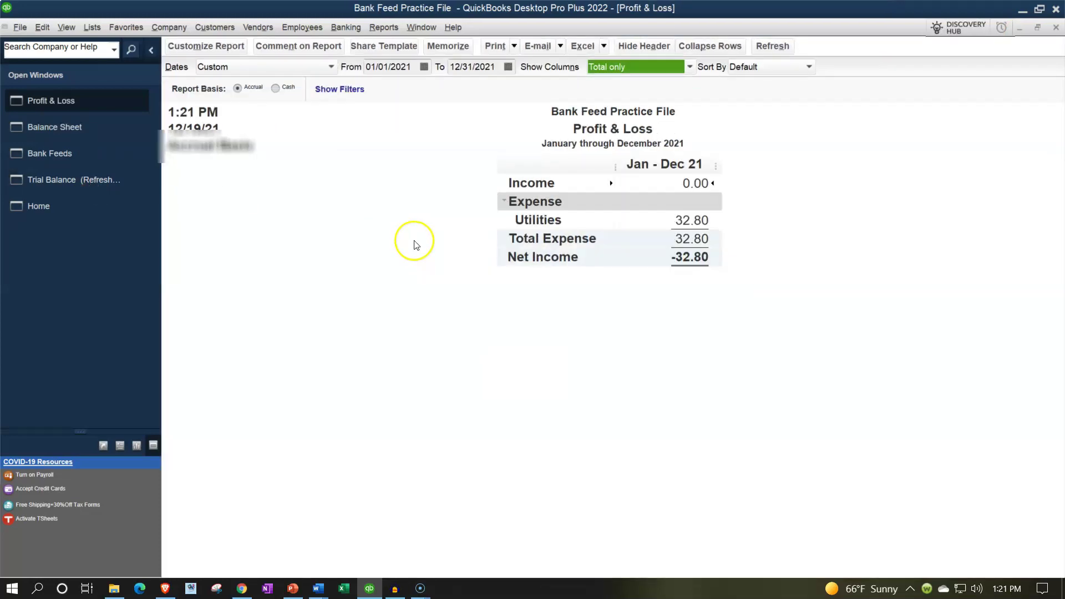
{"action": "left_click", "coordinate": [702, 220]}
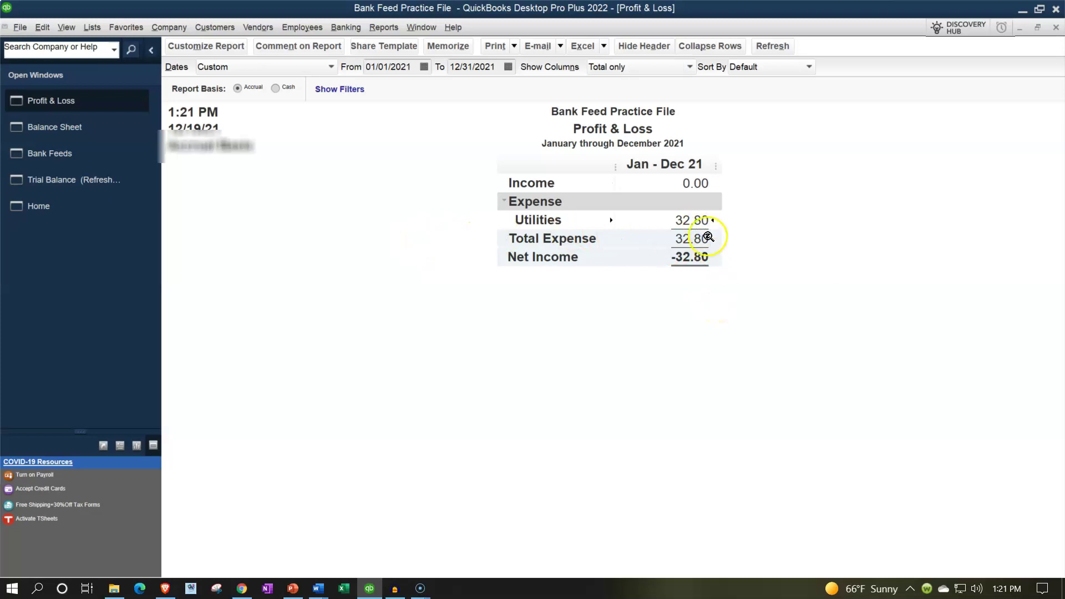
{"action": "double_click", "coordinate": [697, 221]}
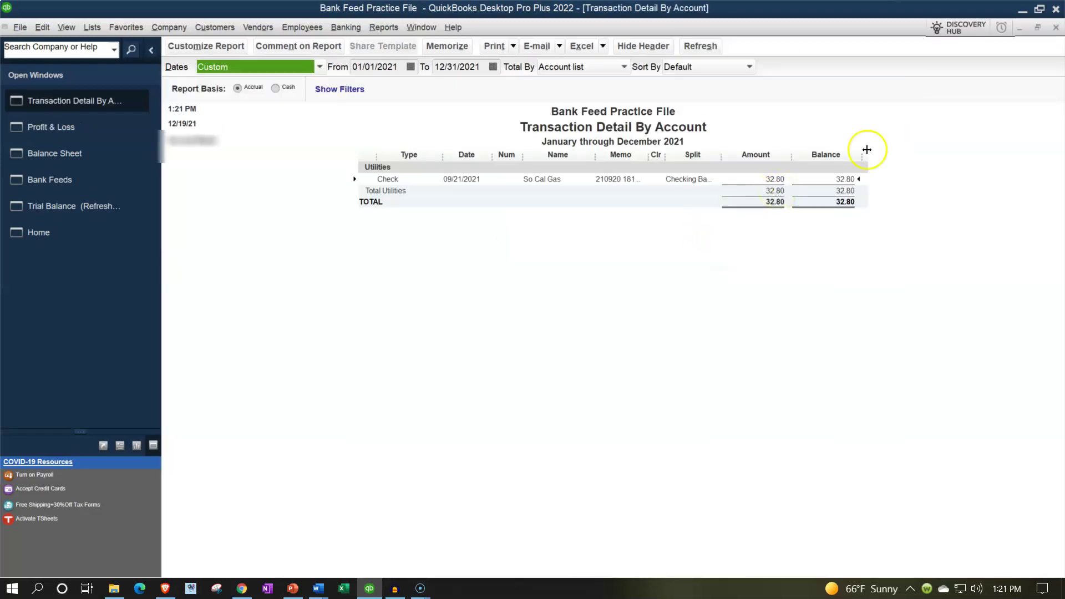
{"action": "left_click", "coordinate": [1056, 28]}
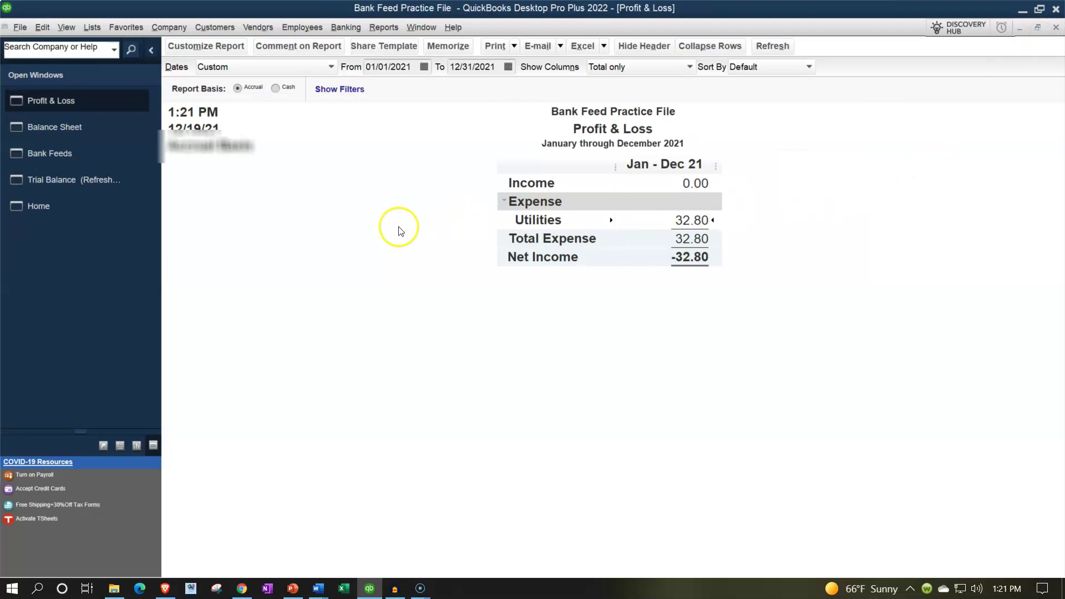
Open the Trial Balance and review the checking and Utilities balances as of December 31, 2021.
{"action": "left_click", "coordinate": [55, 180]}
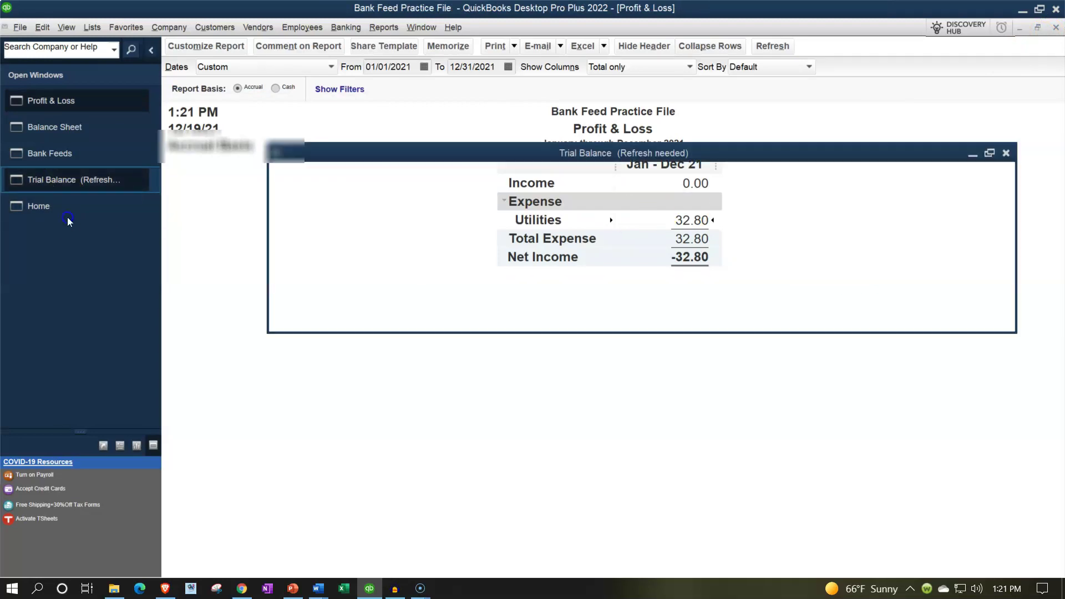
{"action": "left_click", "coordinate": [58, 179]}
{"action": "left_click_drag", "start_coordinate": [638, 183], "coordinate": [678, 173]}
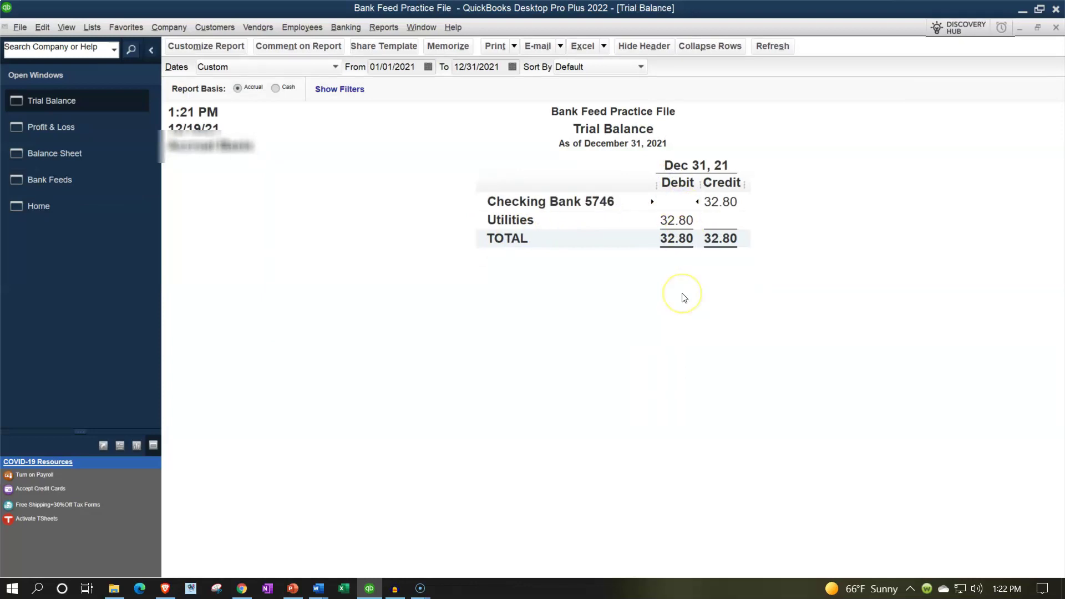
{"action": "left_click", "coordinate": [758, 221]}
{"action": "left_click", "coordinate": [661, 220]}
{"action": "left_click", "coordinate": [337, 225]}
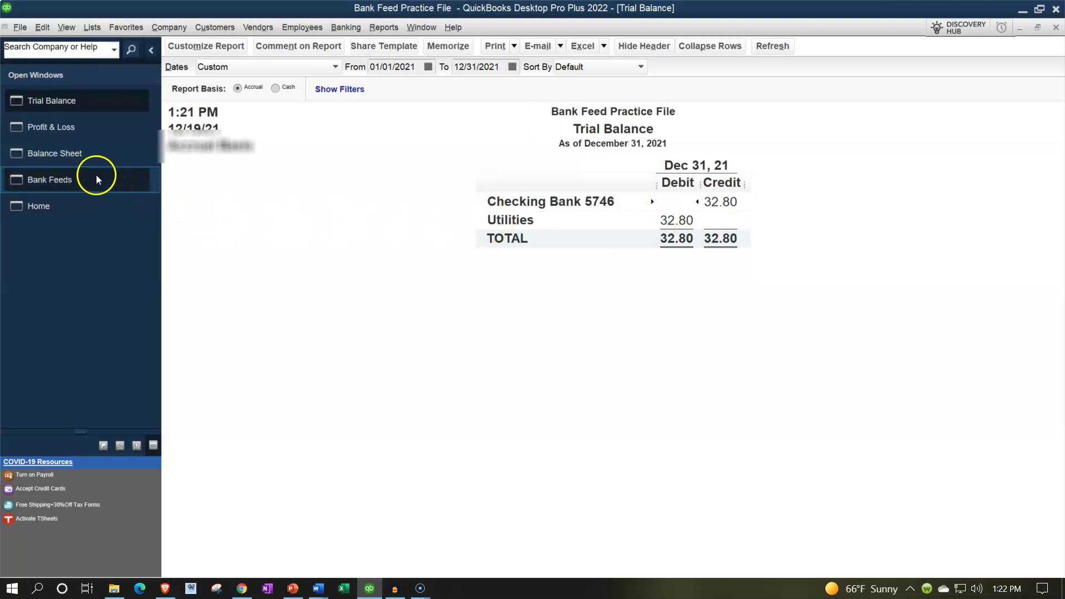
From Bank Feeds, inspect the So Cal Gas vendor's transactions in the Vendor Center, and return to Bank Feeds.
{"action": "left_click", "coordinate": [66, 176]}
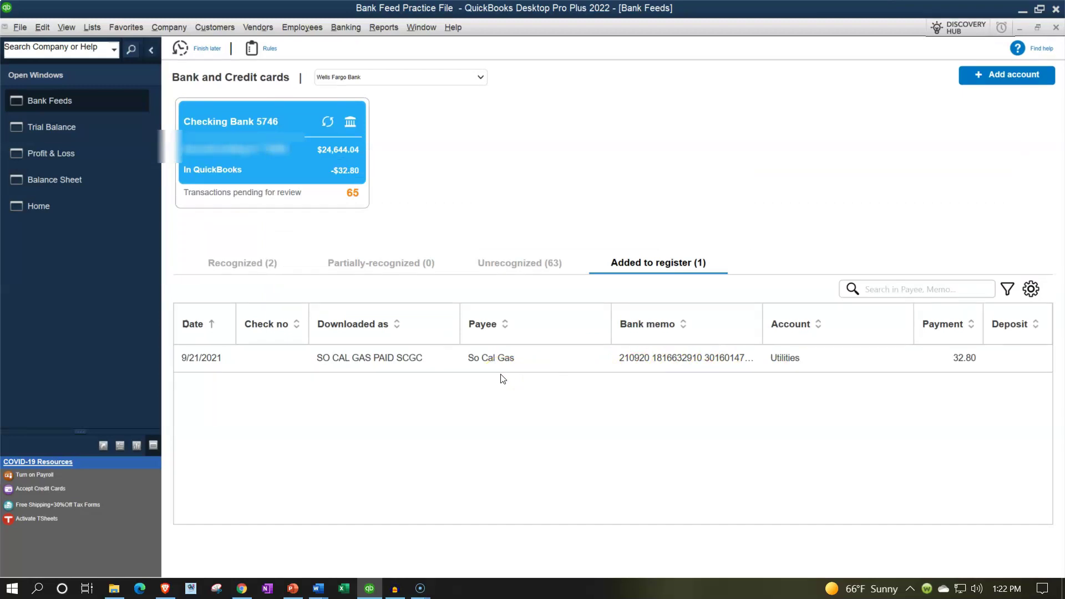
{"action": "left_click", "coordinate": [255, 27]}
{"action": "left_click", "coordinate": [307, 47]}
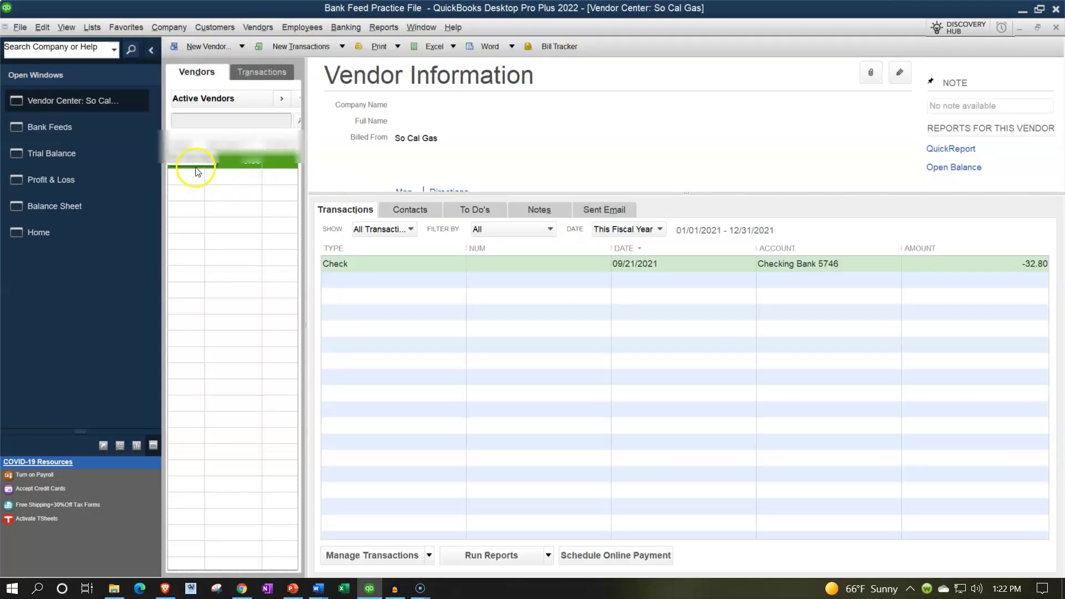
{"action": "left_click", "coordinate": [186, 161]}
{"action": "left_click", "coordinate": [1057, 28]}
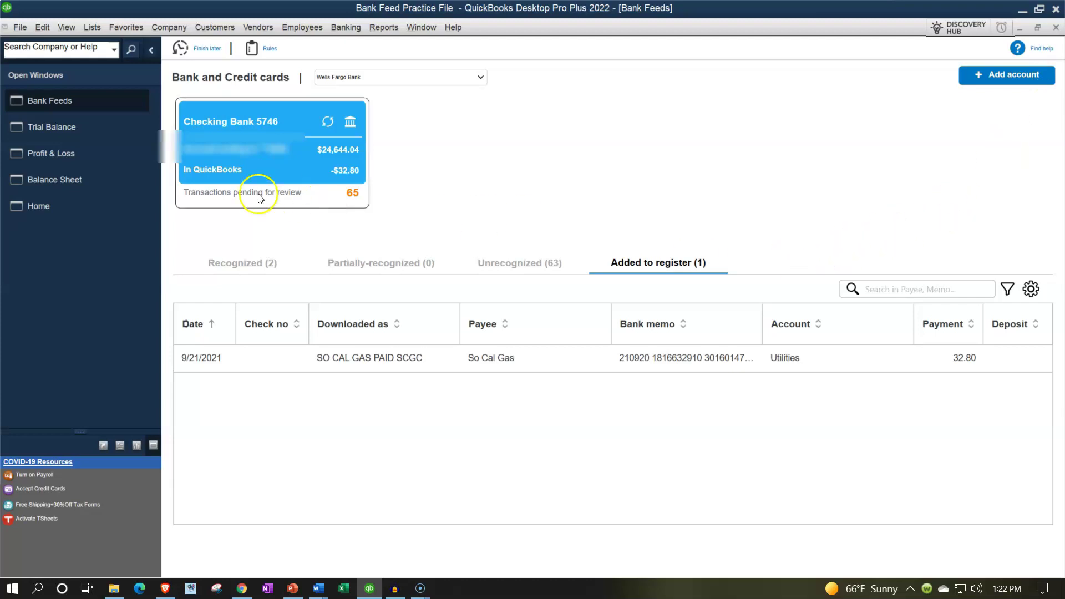
Collapse the list of open windows and filter the unrecognized bank feed transactions to type CHK.
{"action": "left_click", "coordinate": [151, 52]}
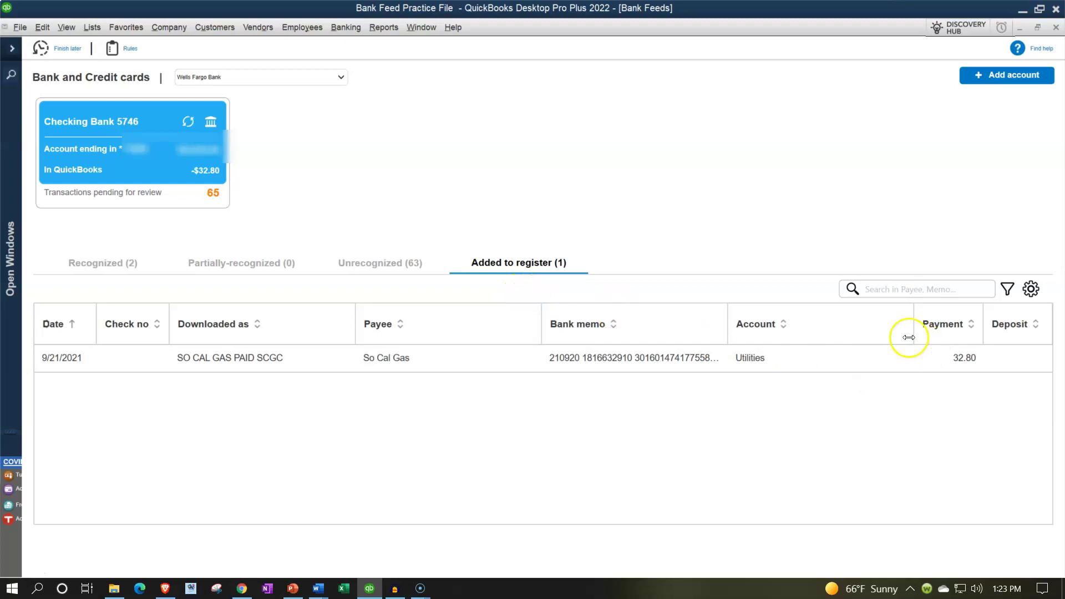
{"action": "left_click", "coordinate": [380, 262]}
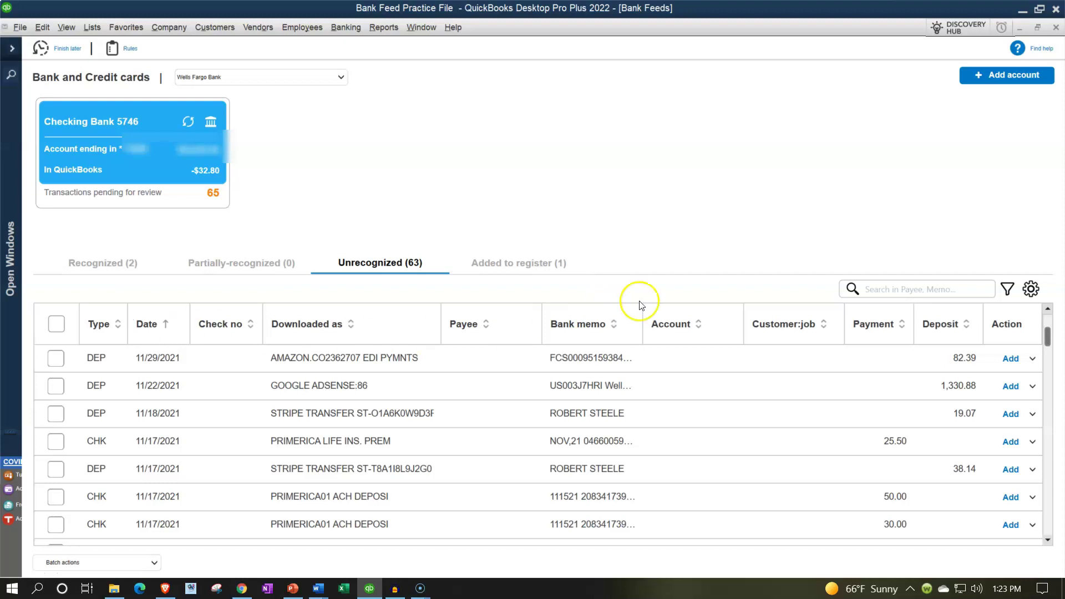
{"action": "left_click", "coordinate": [1007, 291]}
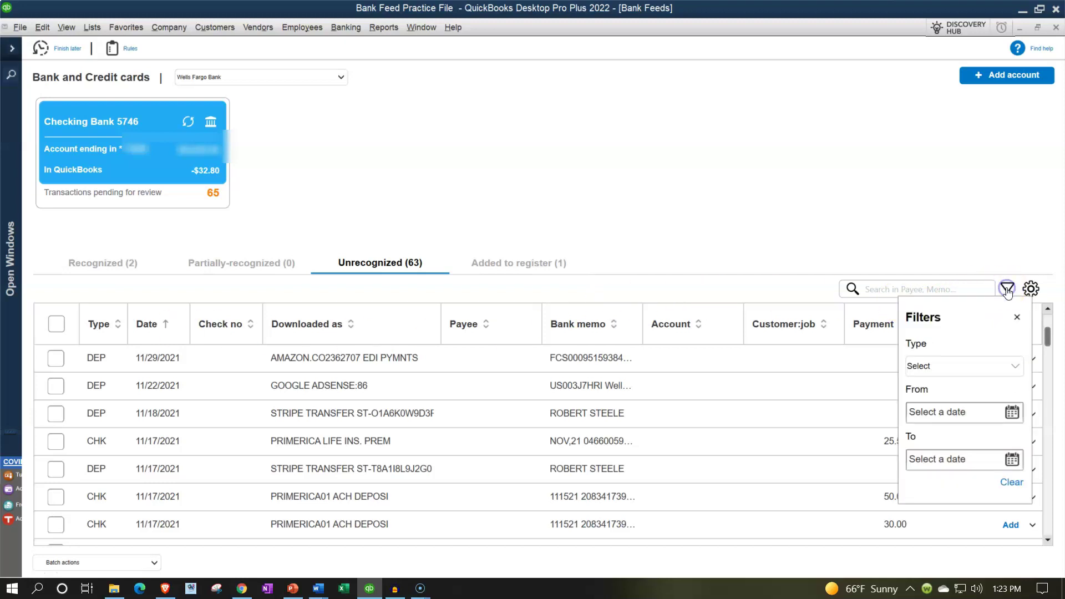
{"action": "left_click", "coordinate": [988, 367]}
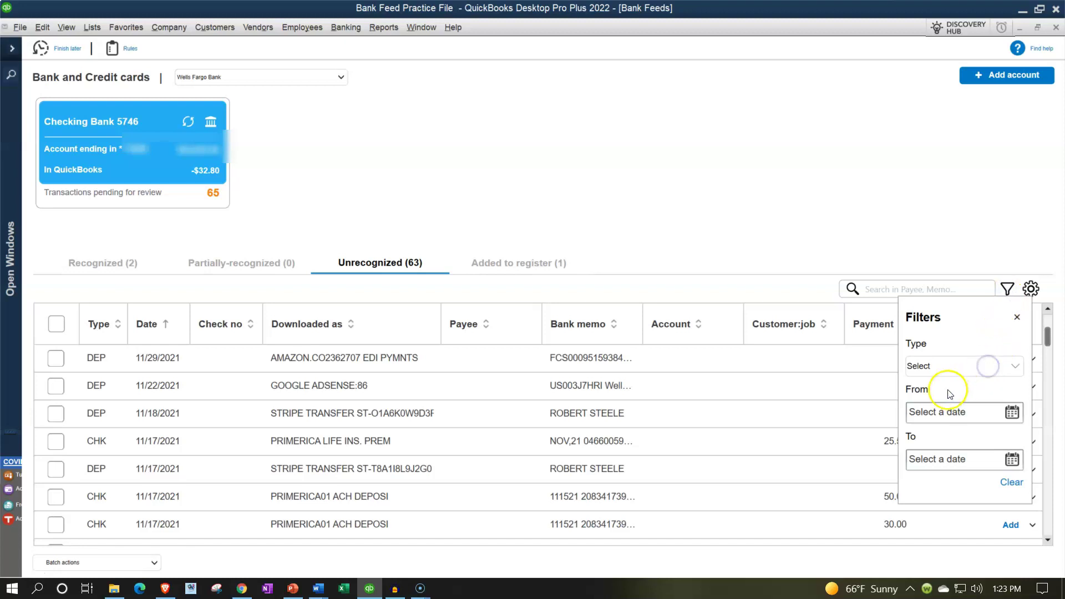
{"action": "left_click", "coordinate": [924, 387]}
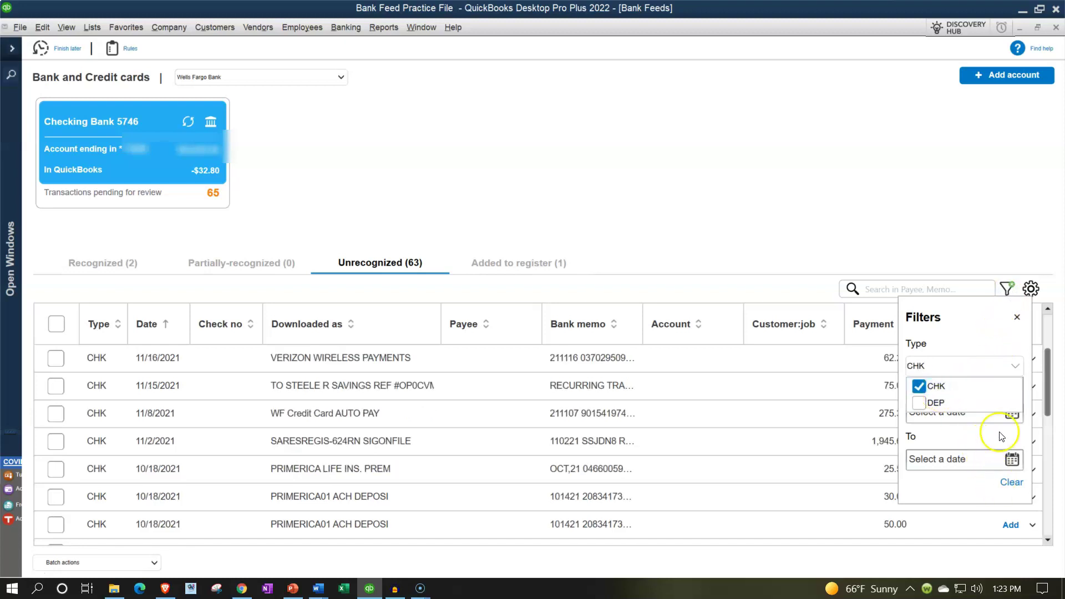
{"action": "left_click", "coordinate": [1017, 317]}
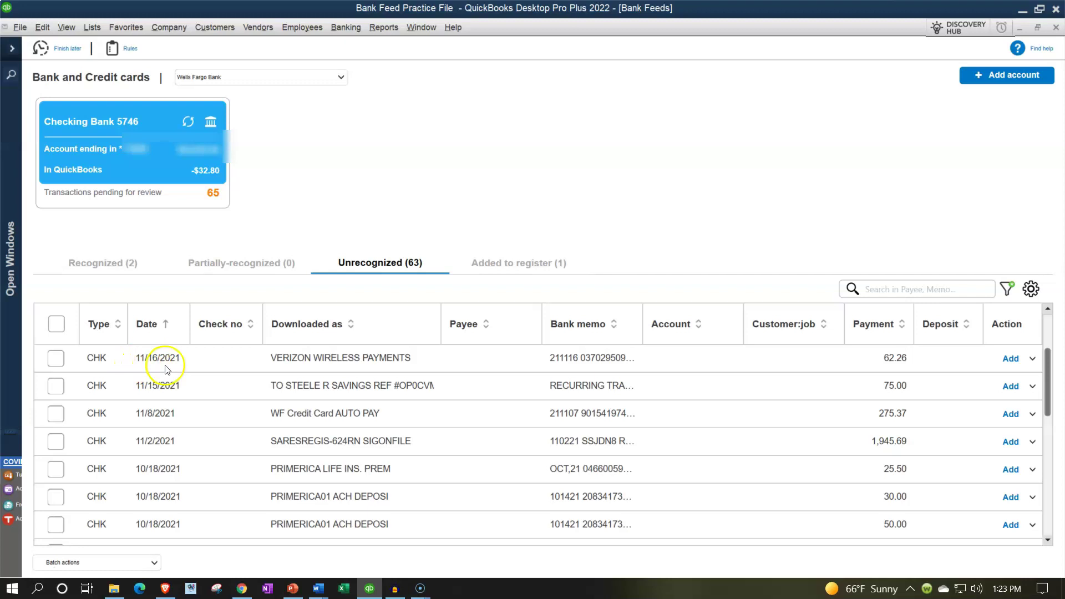
Set the payee of the 11/16/2021 VERIZON WIRELESS PAYMENTS transaction to Verizon Wireless, adding it as a new vendor.
{"action": "left_click", "coordinate": [466, 361]}
{"action": "left_click", "coordinate": [289, 359]}
{"action": "left_click", "coordinate": [479, 353]}
{"action": "type", "text": "Verizon Wireless"}
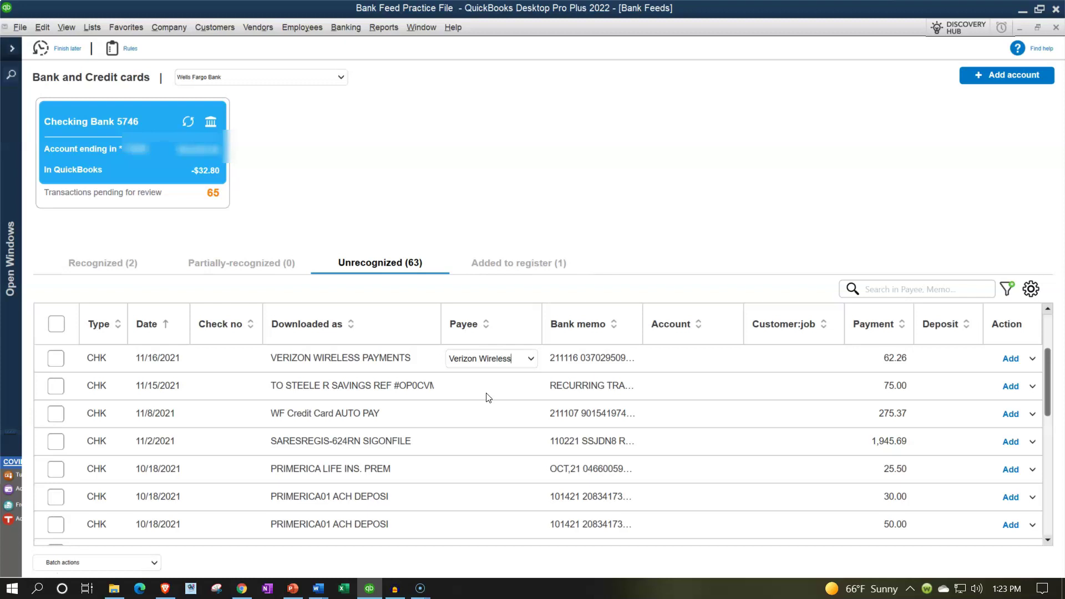
{"action": "left_click", "coordinate": [351, 343]}
{"action": "left_click", "coordinate": [351, 344]}
{"action": "left_click", "coordinate": [538, 255]}
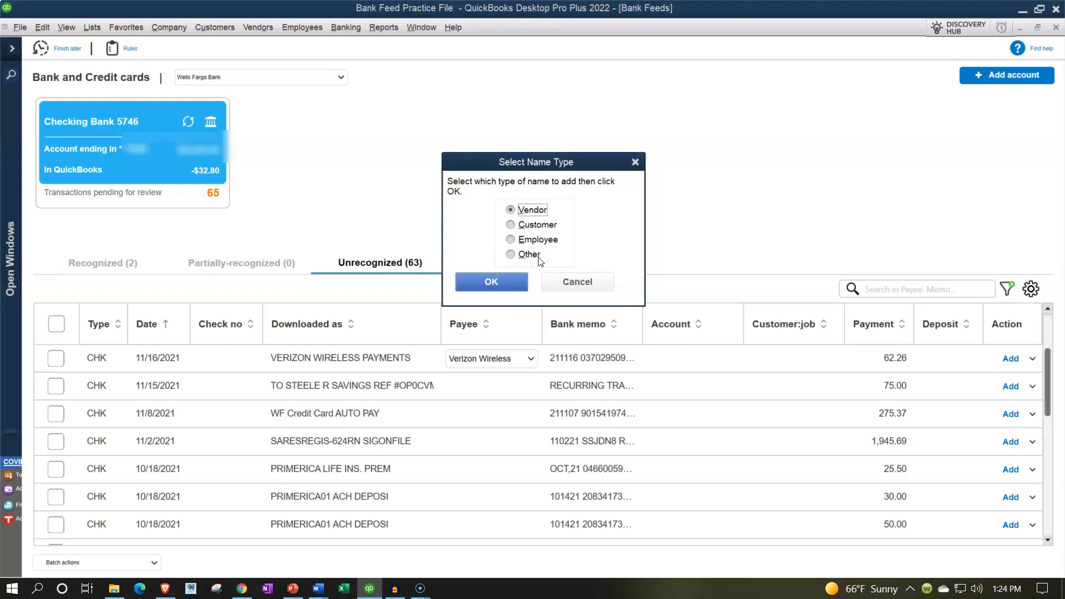
{"action": "left_click", "coordinate": [507, 283]}
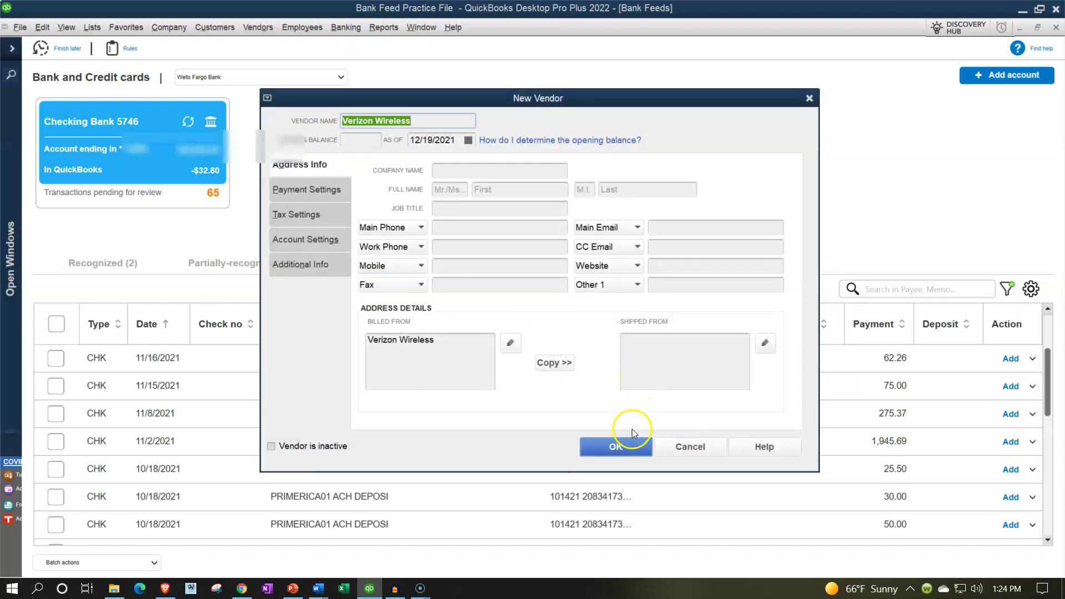
{"action": "left_click", "coordinate": [628, 448]}
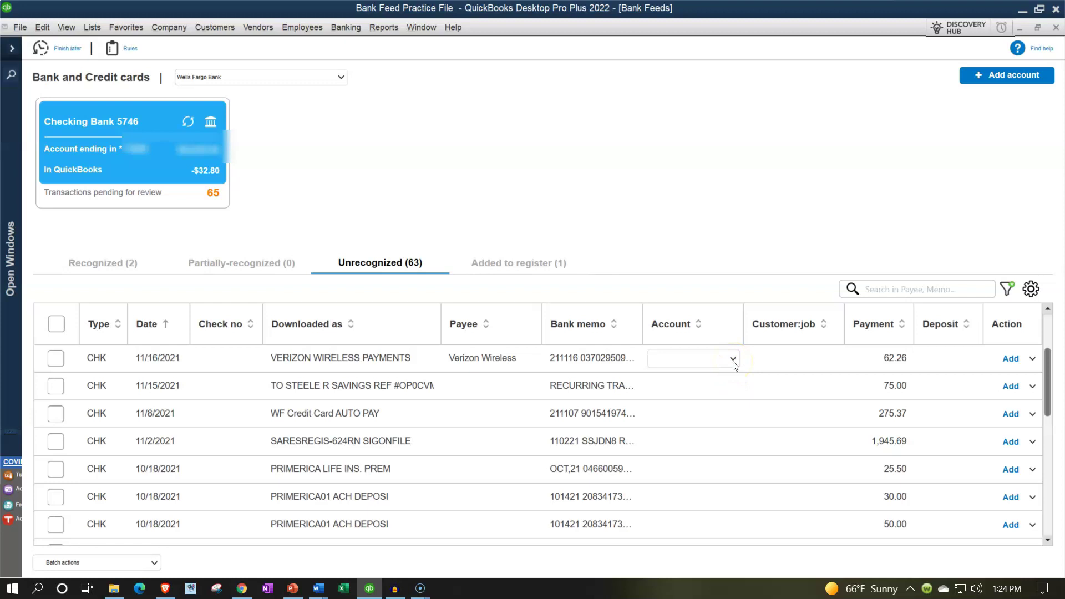
Enter Telephone as the account for the 11/16/2021 Verizon Wireless transaction.
{"action": "left_click", "coordinate": [734, 361]}
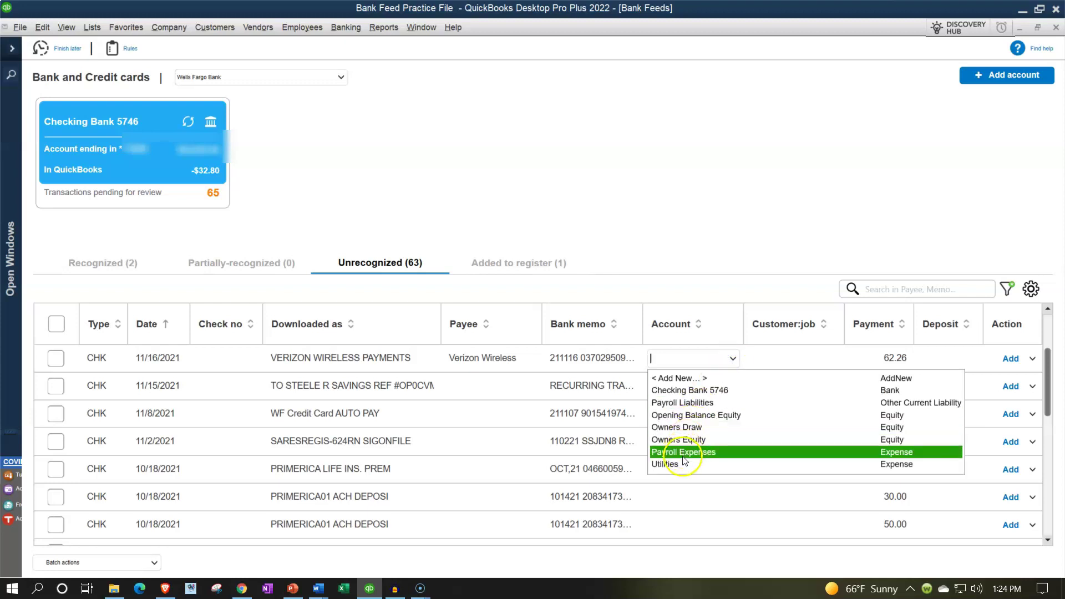
{"action": "left_click", "coordinate": [679, 361]}
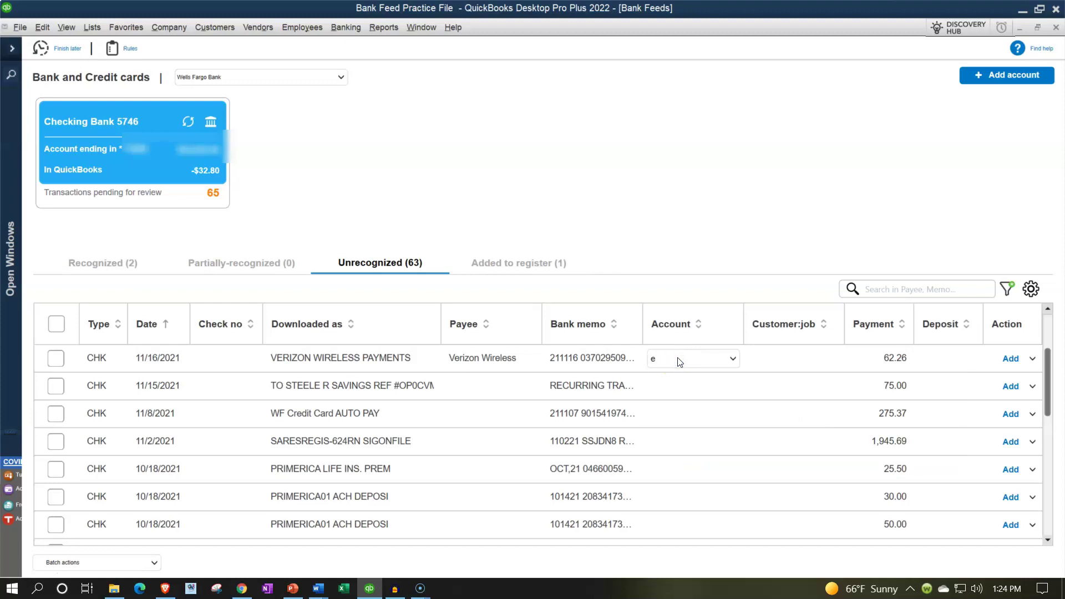
{"action": "type", "text": "=Te"}
{"action": "key", "text": "BackSpace"}
{"action": "key", "text": "BackSpace"}
{"action": "key", "text": "BackSpace"}
{"action": "type", "text": "Telephone"}
{"action": "key", "text": "Tab"}
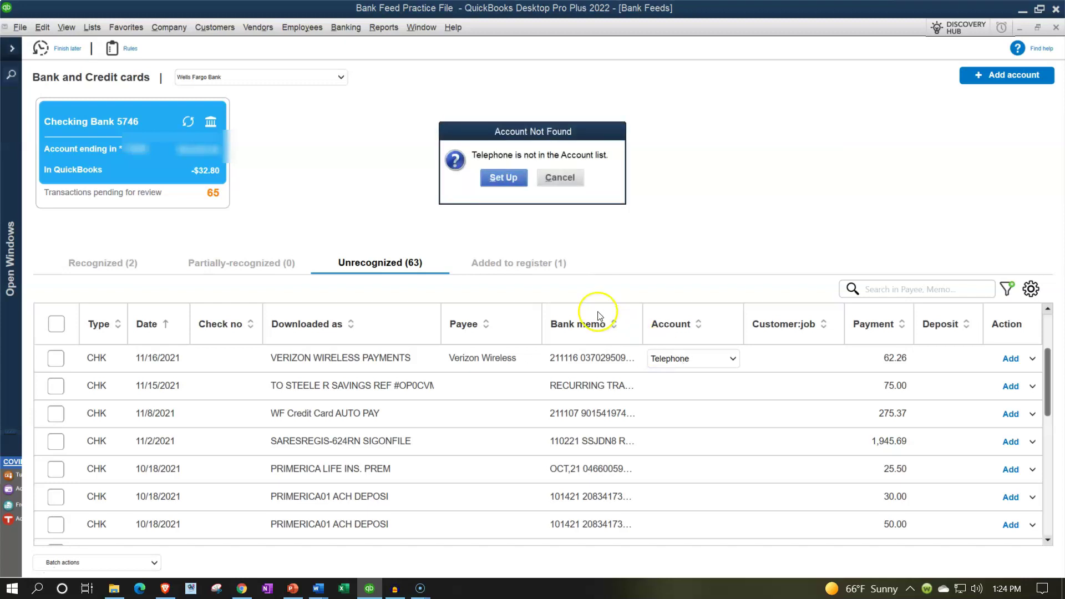
Set up Telephone as a new account of type Expense and save it, leaving the customer job blank.
{"action": "left_click", "coordinate": [501, 178]}
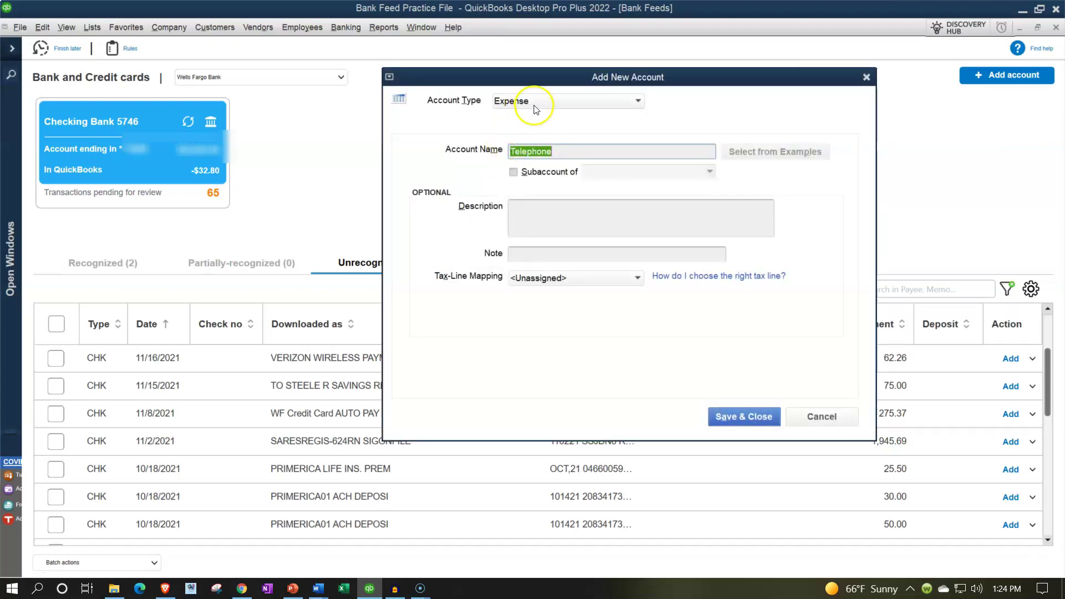
{"action": "left_click", "coordinate": [536, 103]}
{"action": "left_click", "coordinate": [535, 103]}
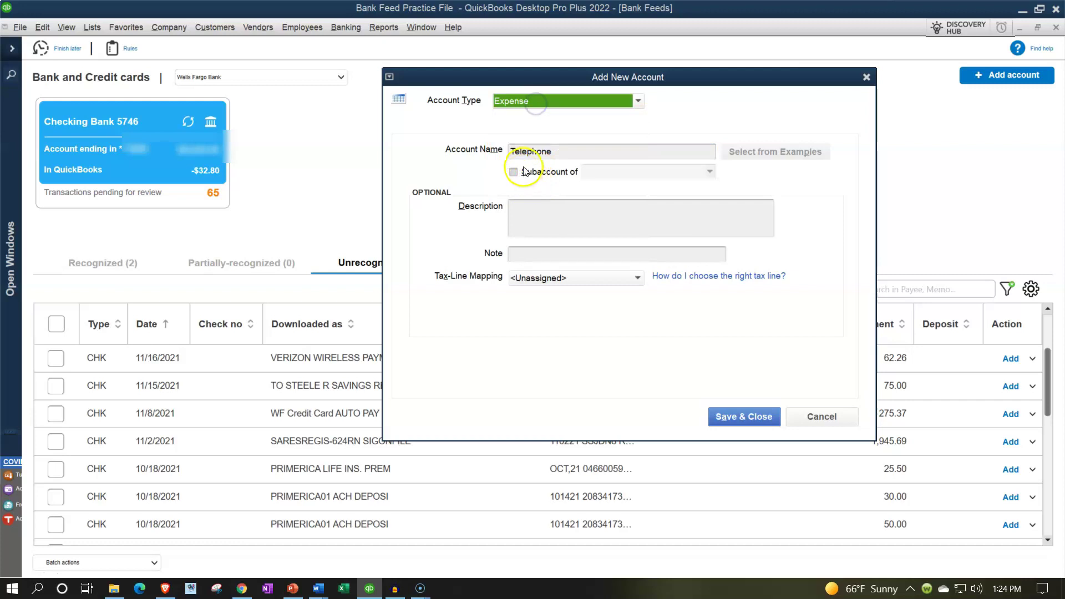
{"action": "left_click", "coordinate": [725, 416]}
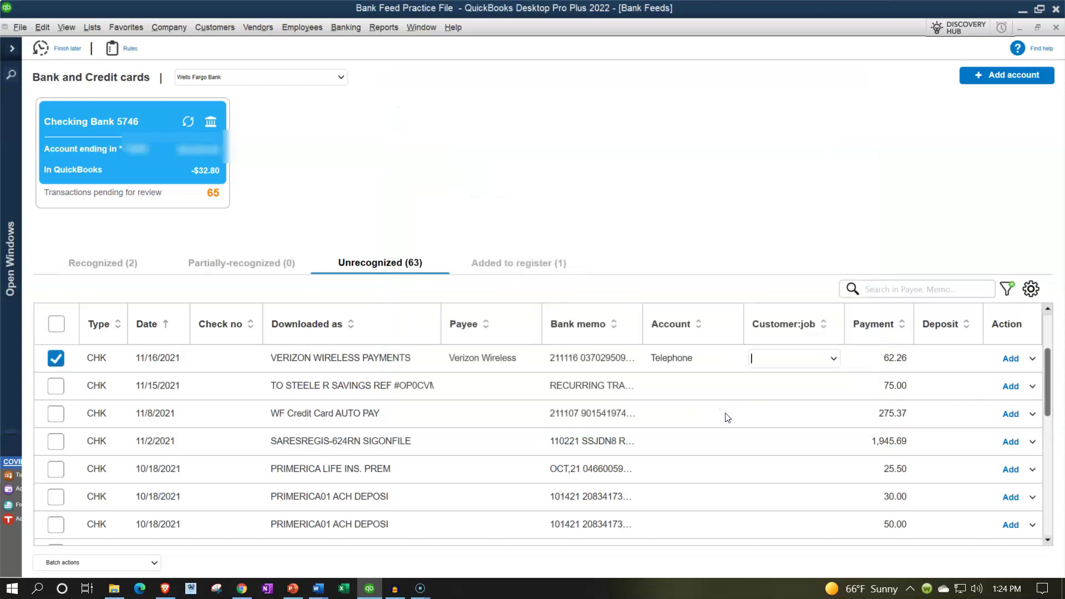
{"action": "key", "text": "Tab"}
Open the additional details of the 11/16/2021 Verizon Wireless transaction and review its date, memo, payee and expense line.
{"action": "left_click", "coordinate": [1033, 360]}
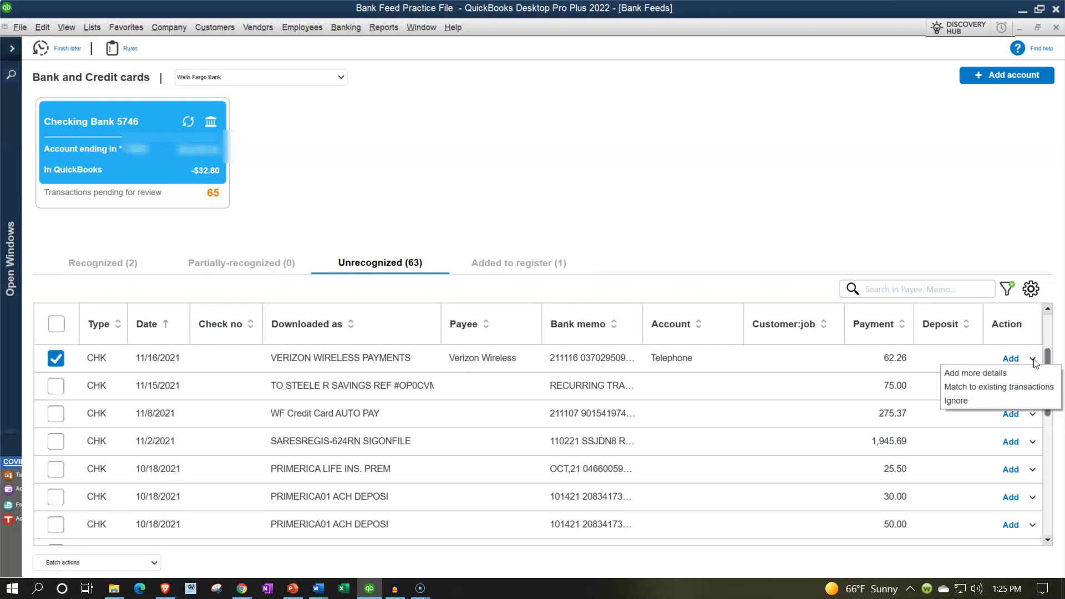
{"action": "left_click", "coordinate": [1012, 382]}
{"action": "left_click", "coordinate": [977, 373]}
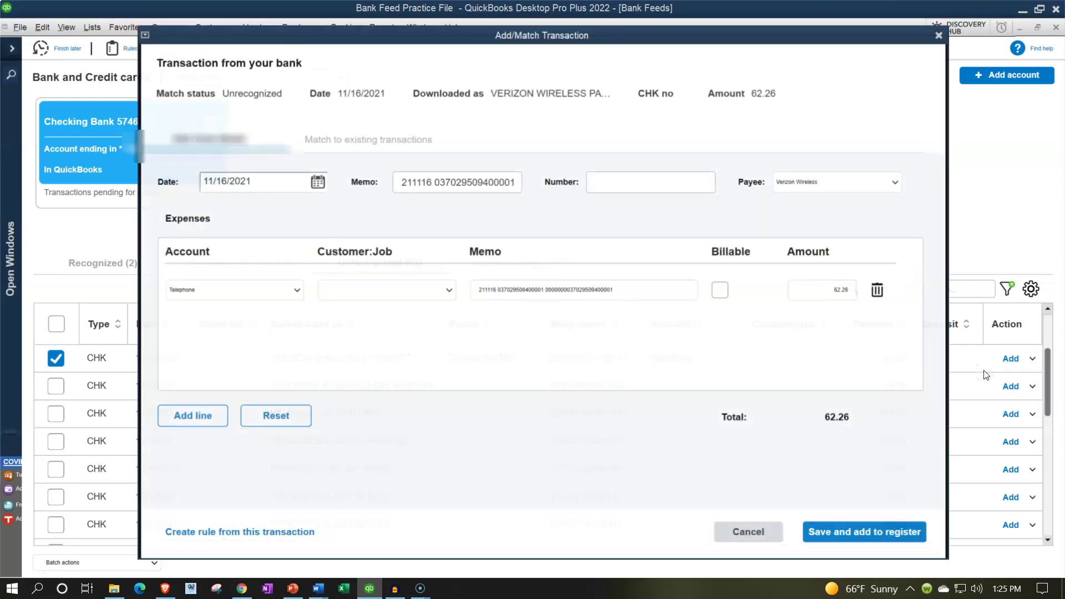
{"action": "left_click", "coordinate": [262, 180]}
{"action": "key", "text": "Tab"}
{"action": "key", "text": "Tab"}
{"action": "key", "text": "Tab"}
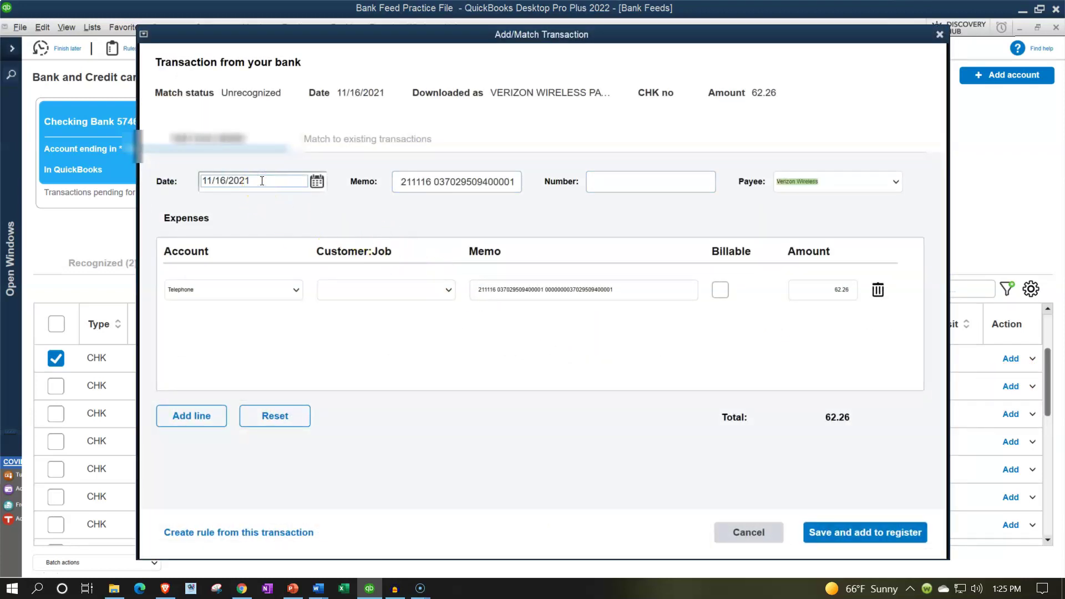
{"action": "key", "text": "Tab"}
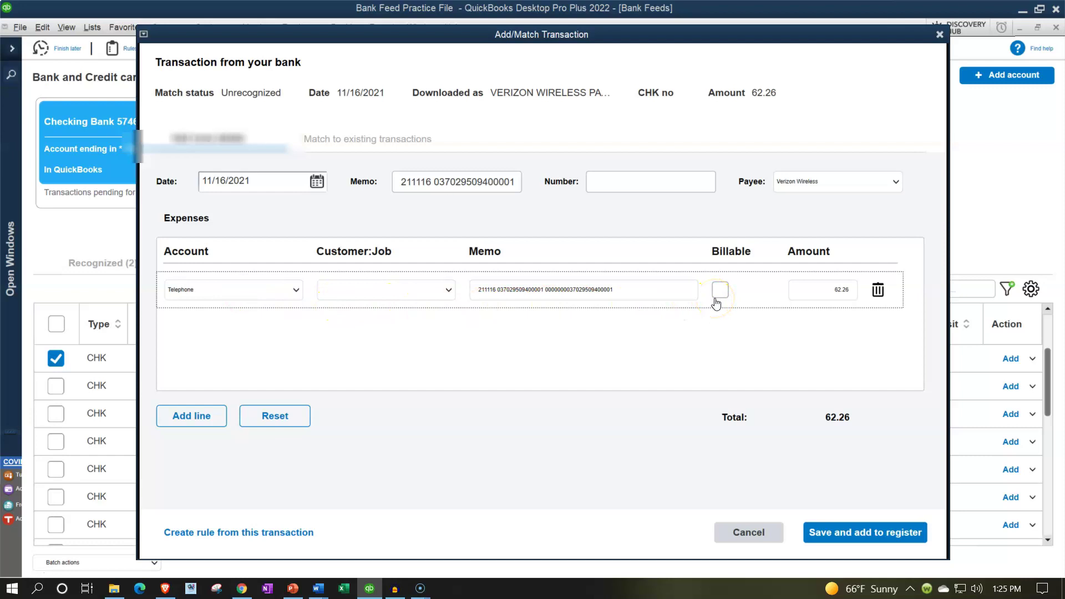
Create a rule from the 11/16/2021 Verizon Wireless transaction, naming it Verizon Wireless, for Money out and meeting All conditions.
{"action": "left_click", "coordinate": [282, 532]}
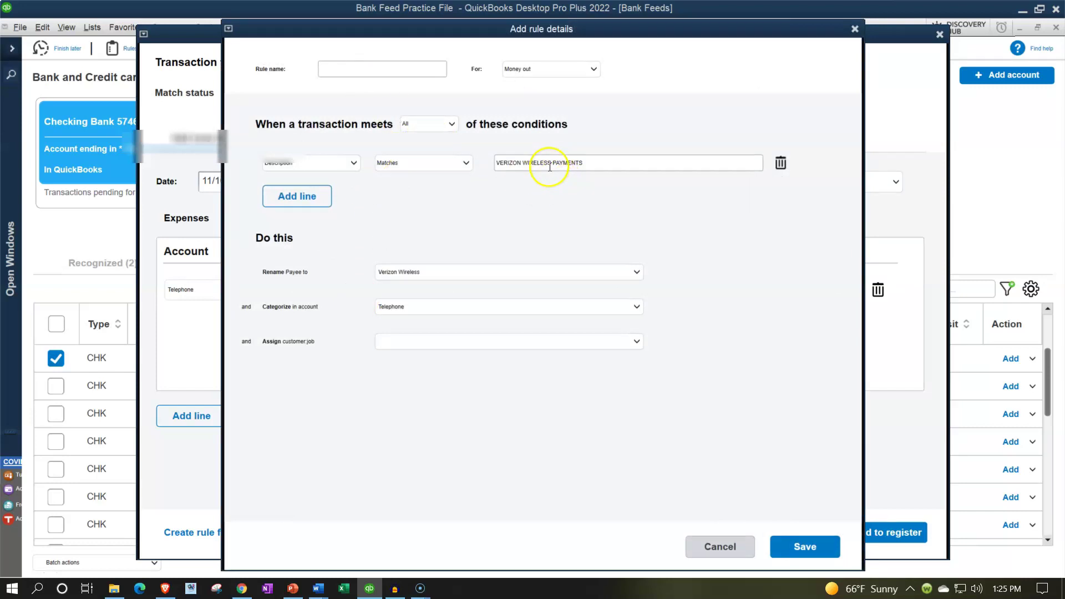
{"action": "left_click_drag", "start_coordinate": [551, 162], "coordinate": [506, 160]}
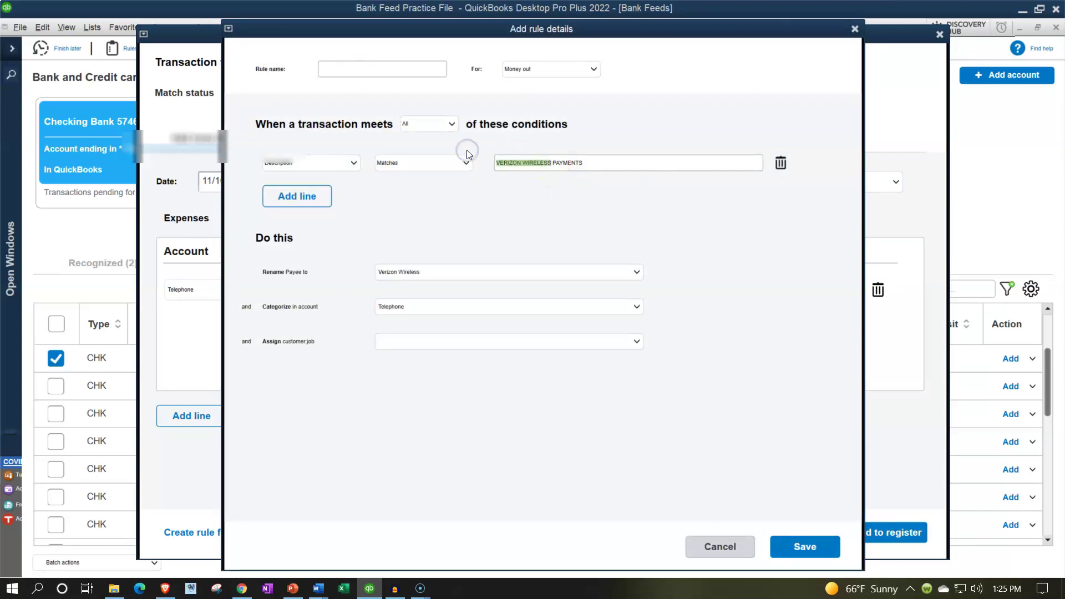
{"action": "left_click", "coordinate": [387, 70]}
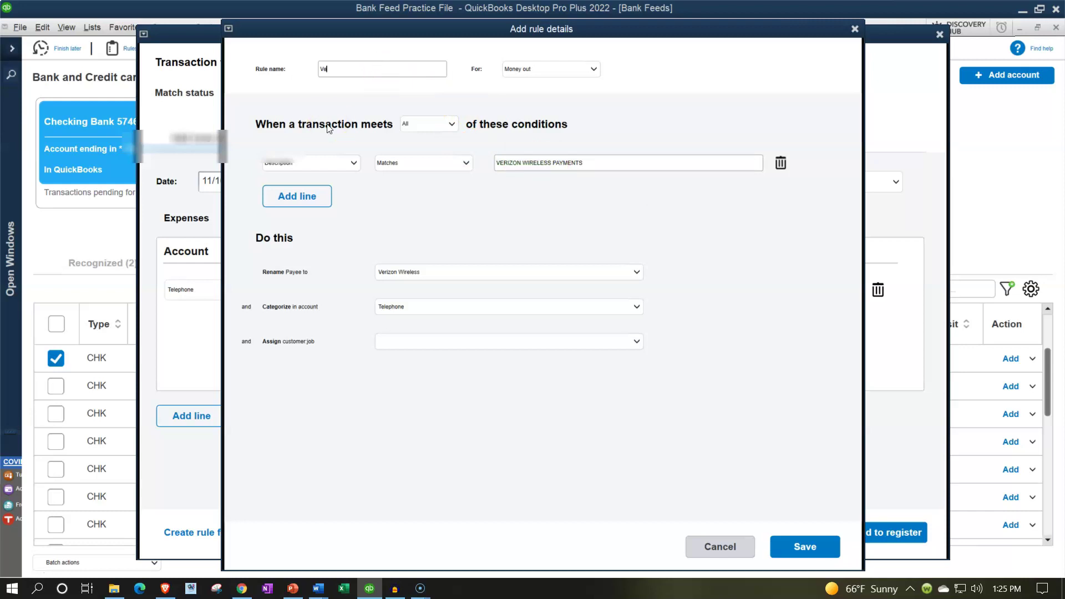
{"action": "type", "text": "Verizon Wireless"}
{"action": "left_click", "coordinate": [558, 167]}
{"action": "left_click", "coordinate": [590, 70]}
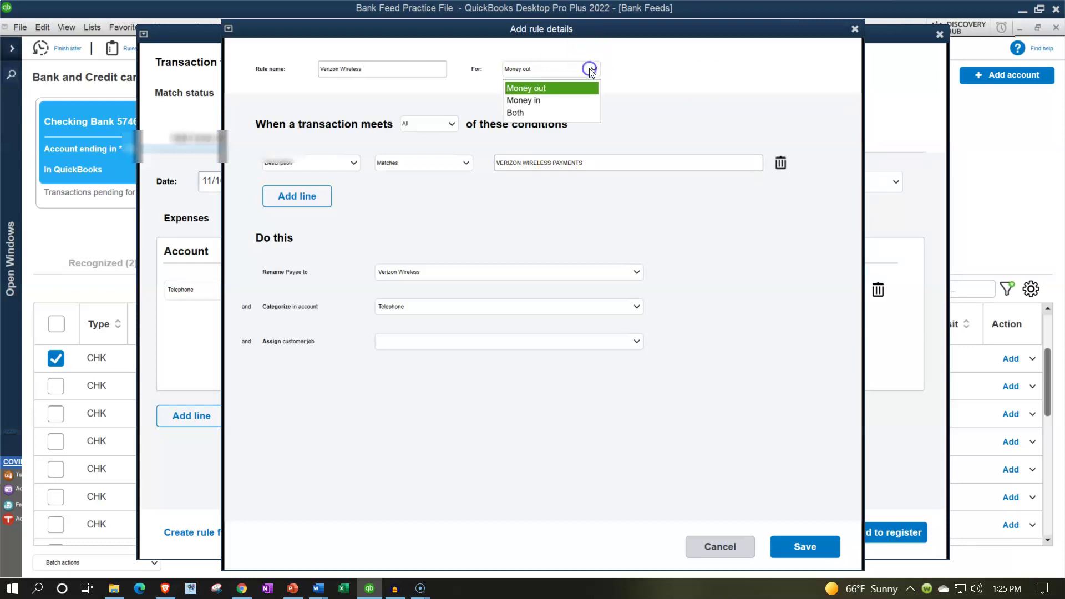
{"action": "left_click", "coordinate": [590, 70]}
{"action": "left_click", "coordinate": [452, 124]}
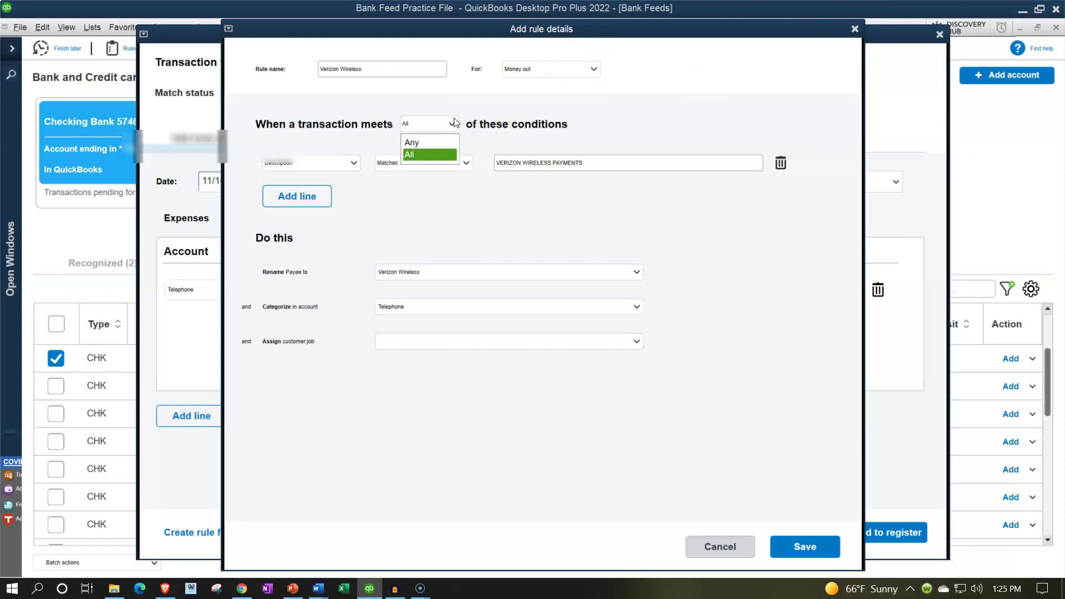
{"action": "left_click", "coordinate": [453, 123]}
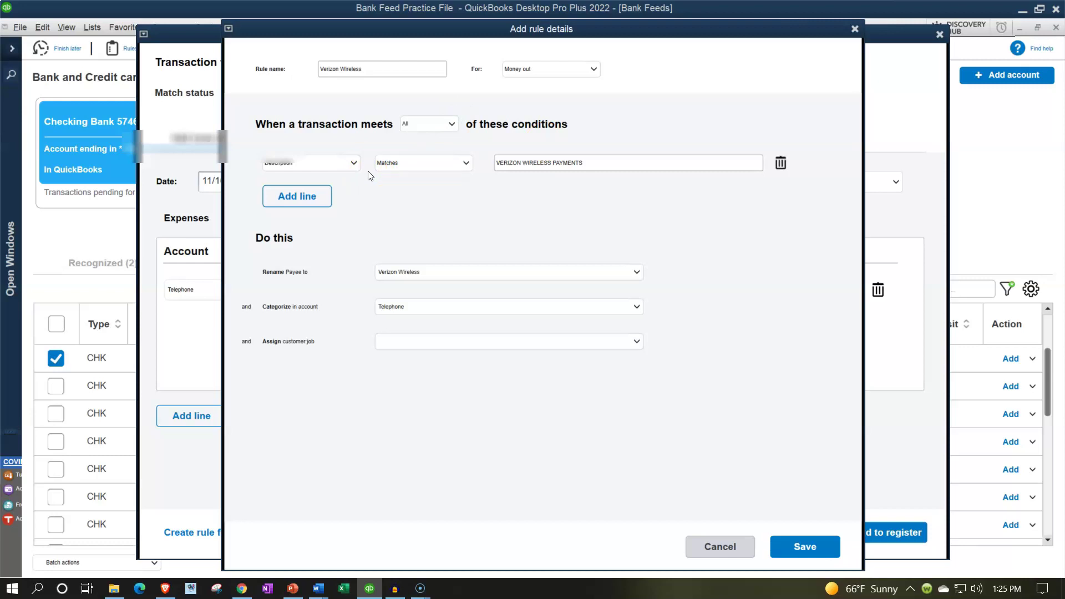
Set the rule's condition to Description Contains VERIZON WIRELESS.
{"action": "left_click", "coordinate": [353, 163]}
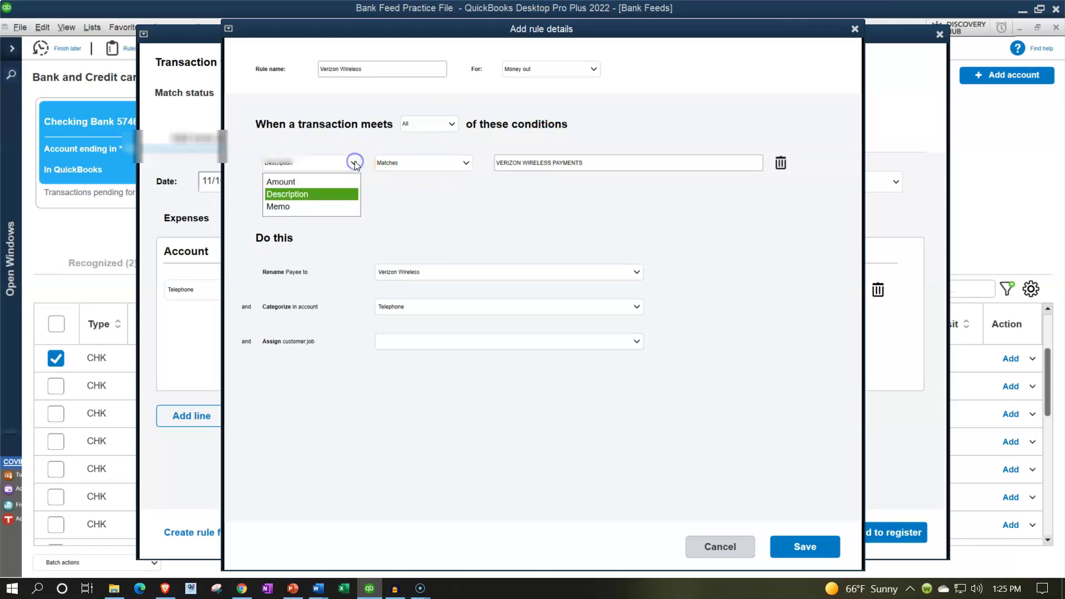
{"action": "left_click", "coordinate": [312, 198]}
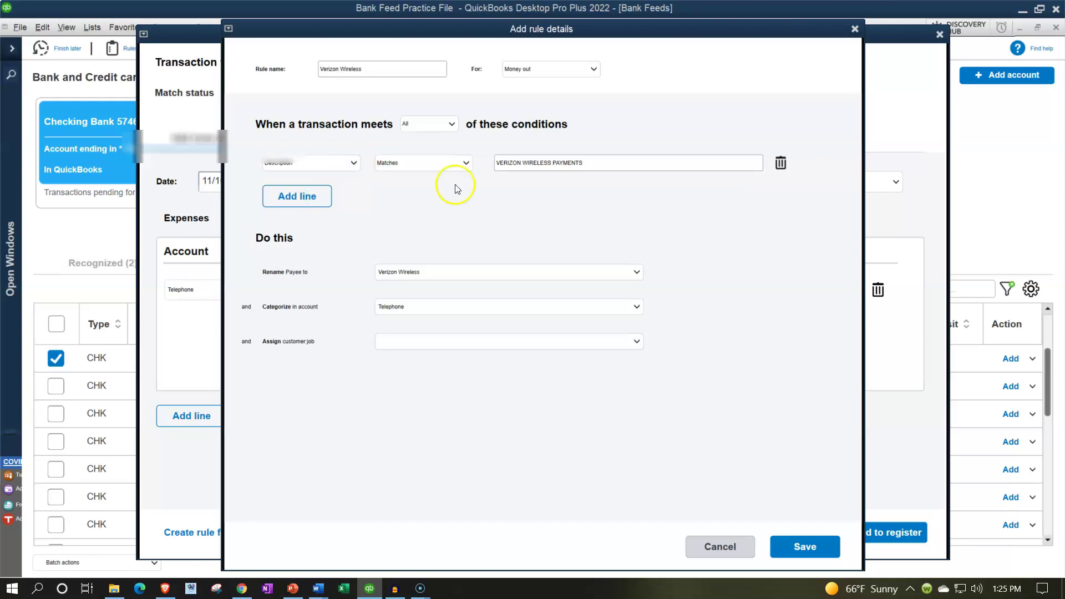
{"action": "left_click", "coordinate": [466, 163]}
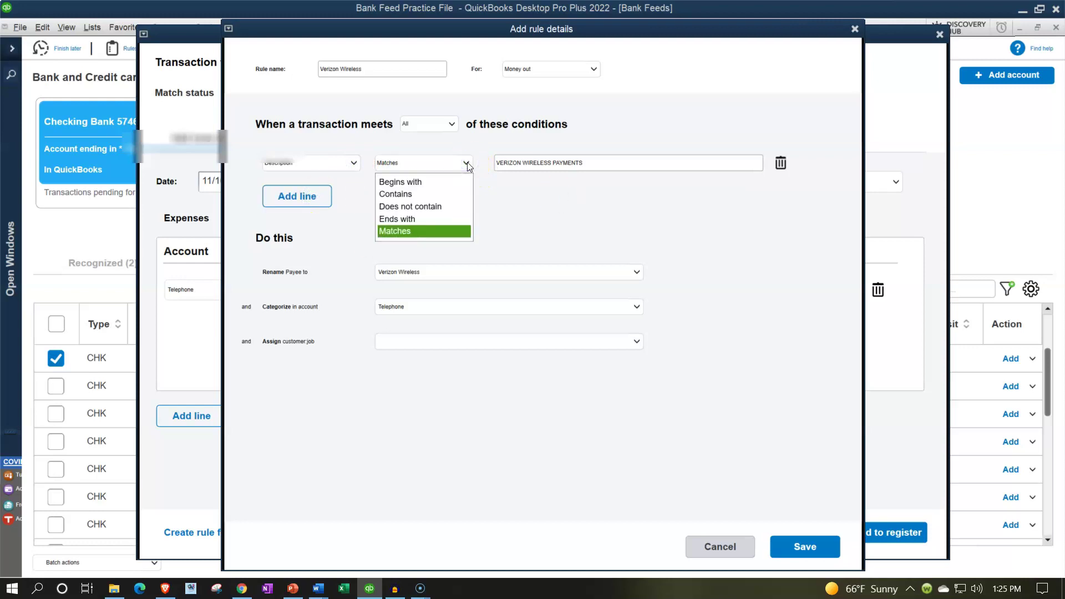
{"action": "left_click", "coordinate": [429, 193]}
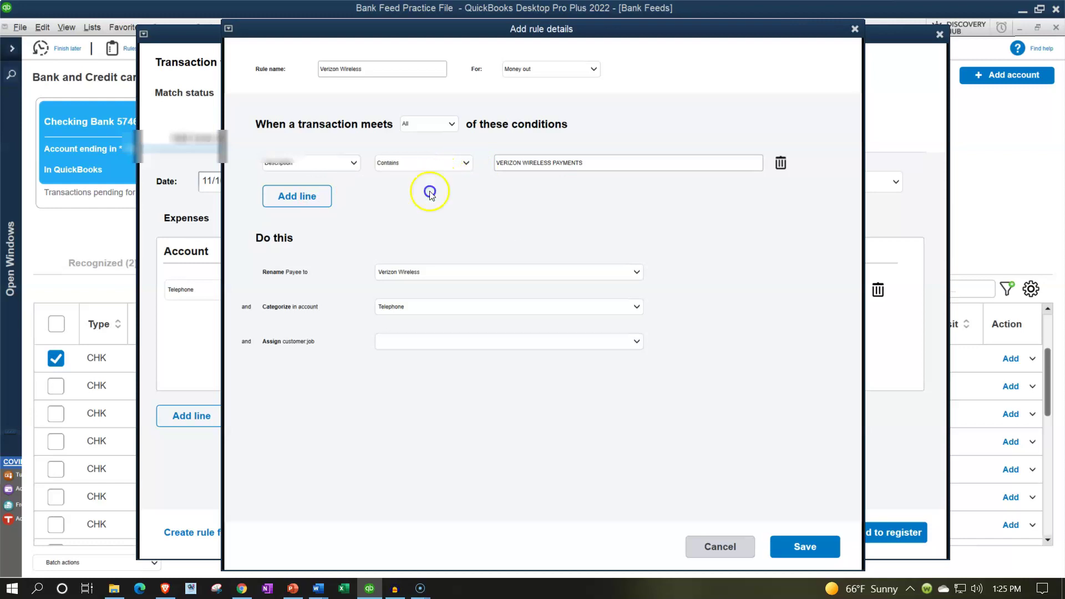
{"action": "left_click", "coordinate": [595, 165]}
{"action": "key", "text": "BackSpace"}
{"action": "key", "text": "BackSpace"}
{"action": "key", "text": "BackSpace"}
{"action": "key", "text": "BackSpace"}
{"action": "key", "text": "BackSpace"}
{"action": "key", "text": "BackSpace"}
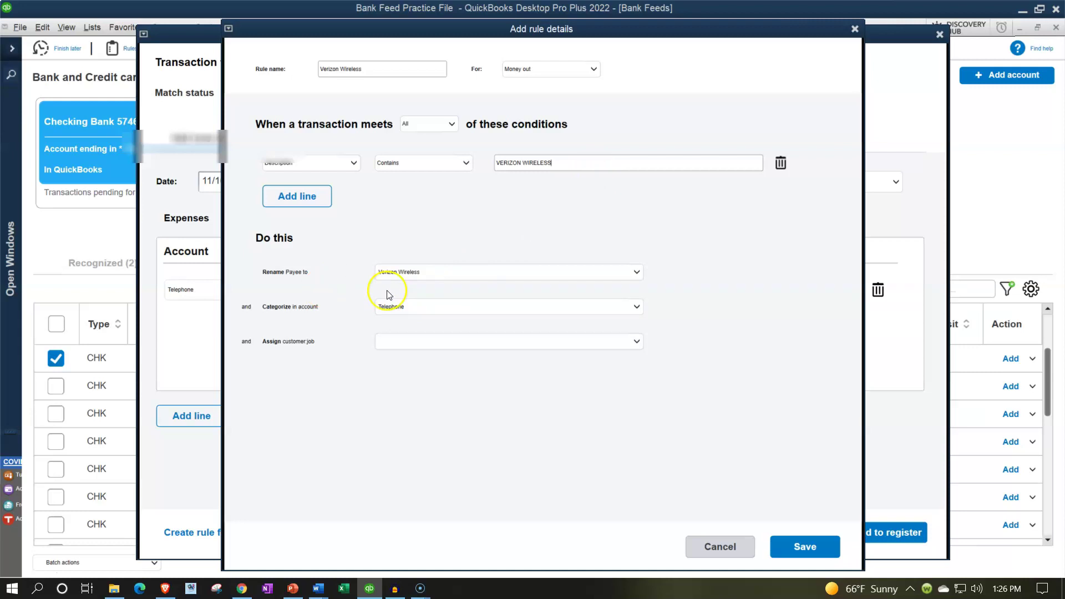
Save the rule with payee Verizon Wireless and account Telephone, and add the 11/16/2021 transaction to the register.
{"action": "left_click", "coordinate": [495, 275]}
{"action": "left_click", "coordinate": [496, 276]}
{"action": "left_click", "coordinate": [494, 275]}
{"action": "left_click", "coordinate": [495, 275]}
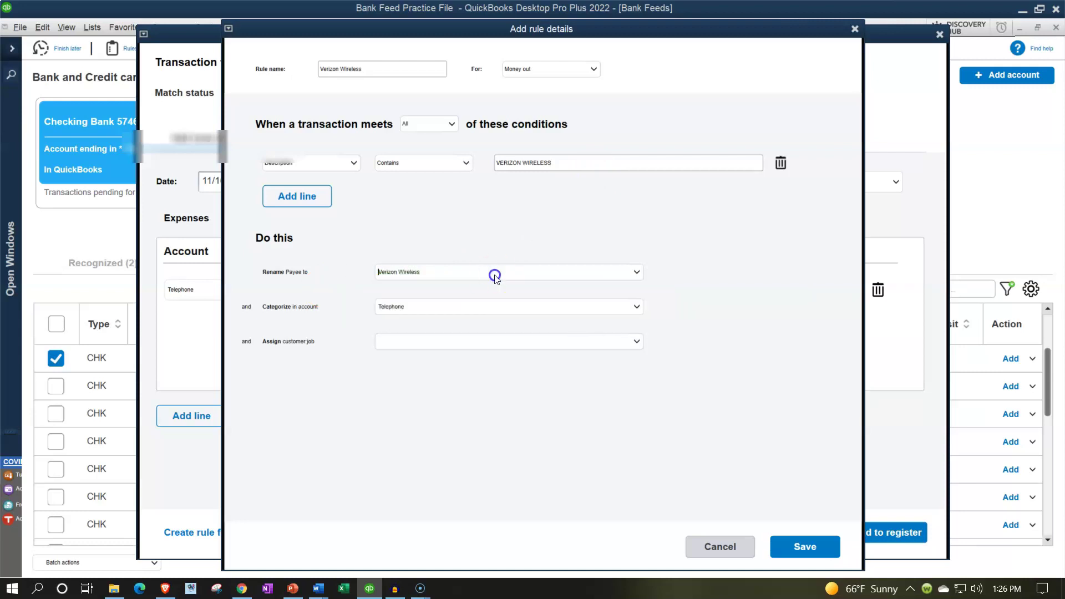
{"action": "left_click", "coordinate": [474, 309]}
{"action": "left_click", "coordinate": [474, 307]}
{"action": "left_click", "coordinate": [804, 545]}
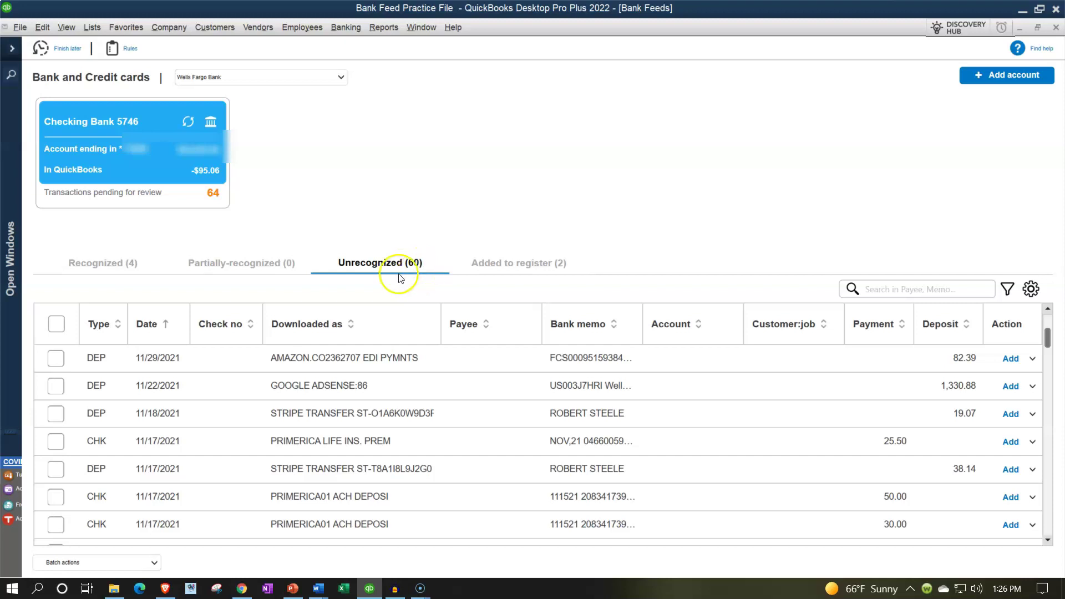
Review the recognized transactions with their applied rules, and the transactions added to the register.
{"action": "left_click", "coordinate": [121, 267]}
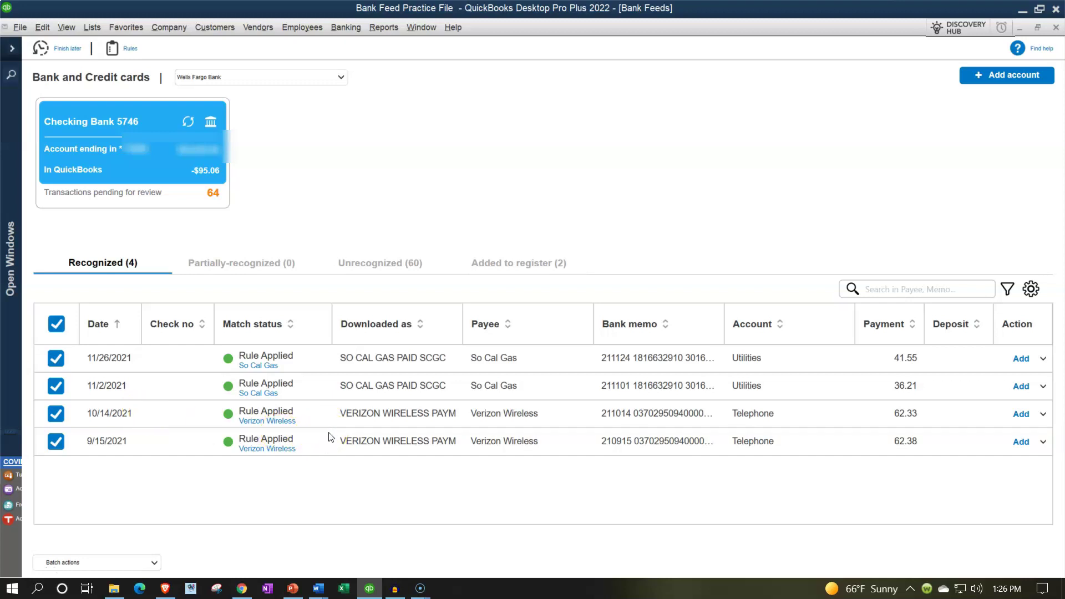
{"action": "left_click", "coordinate": [496, 450]}
{"action": "left_click", "coordinate": [522, 271]}
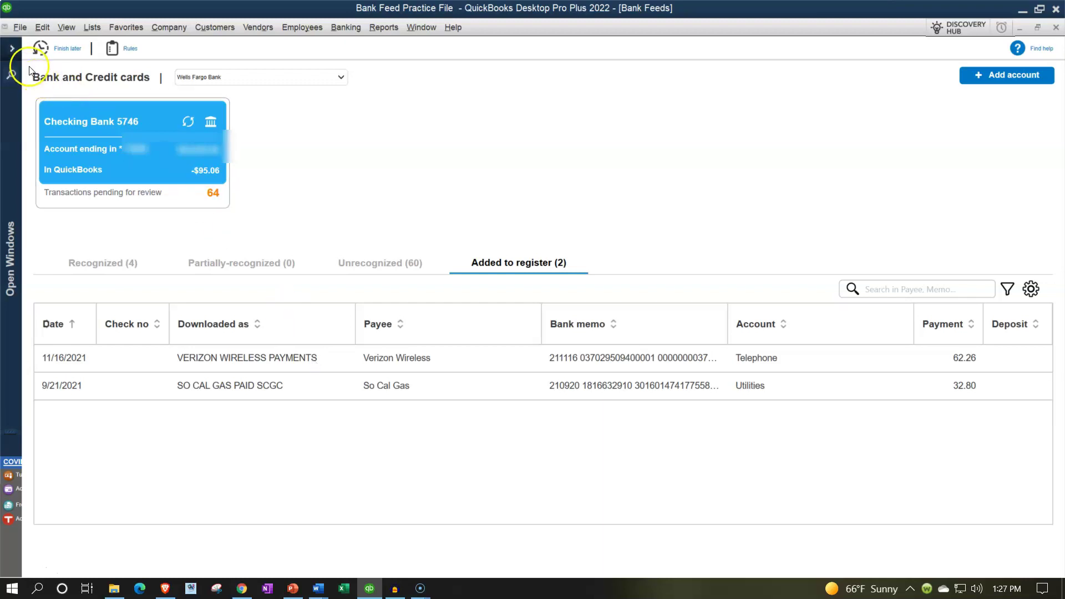
Examine the Balance Sheet's checking account balance down to the 11/16/2021 Verizon Wireless check, and return to the report.
{"action": "left_click", "coordinate": [9, 50]}
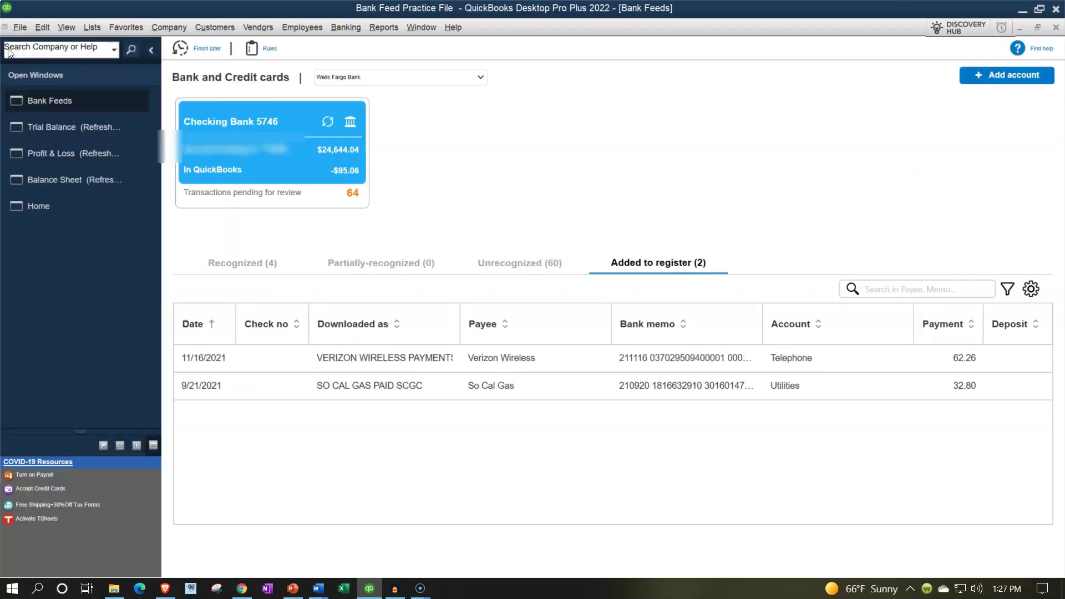
{"action": "left_click", "coordinate": [51, 218]}
{"action": "left_click", "coordinate": [43, 179]}
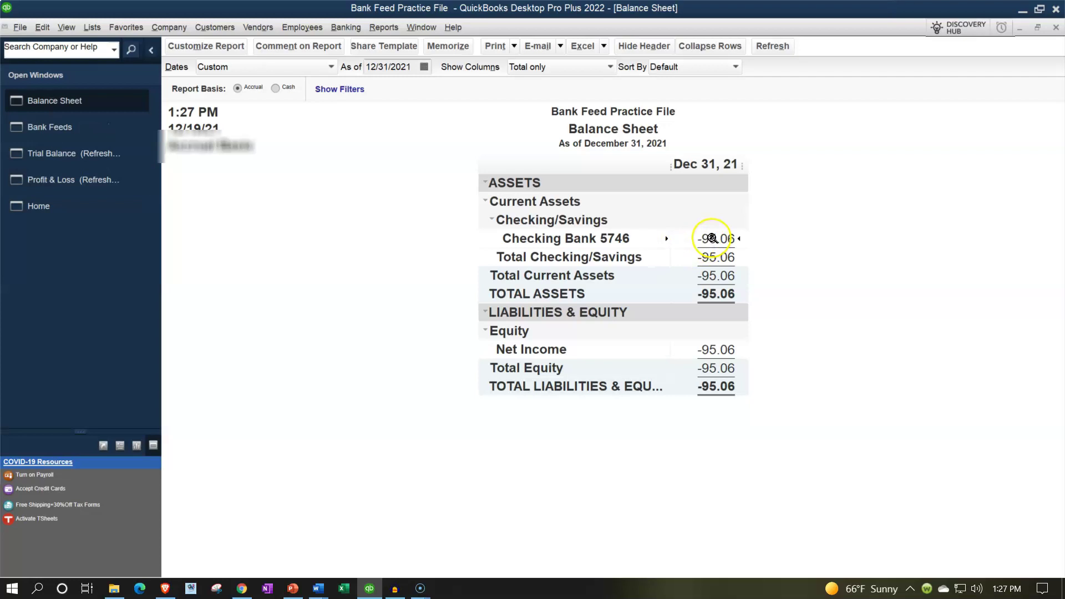
{"action": "double_click", "coordinate": [712, 239]}
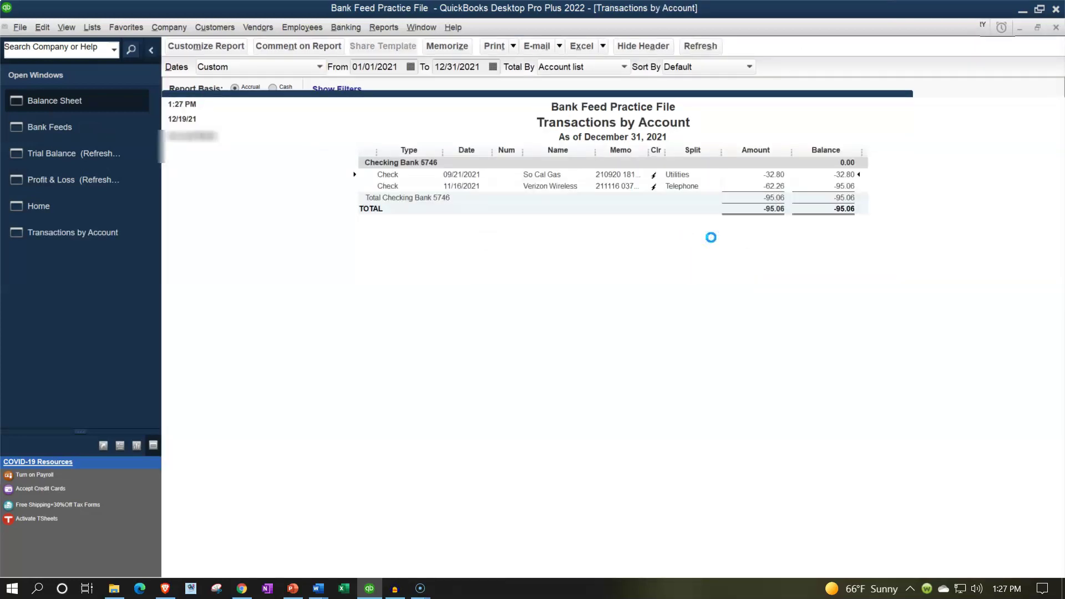
{"action": "double_click", "coordinate": [768, 191]}
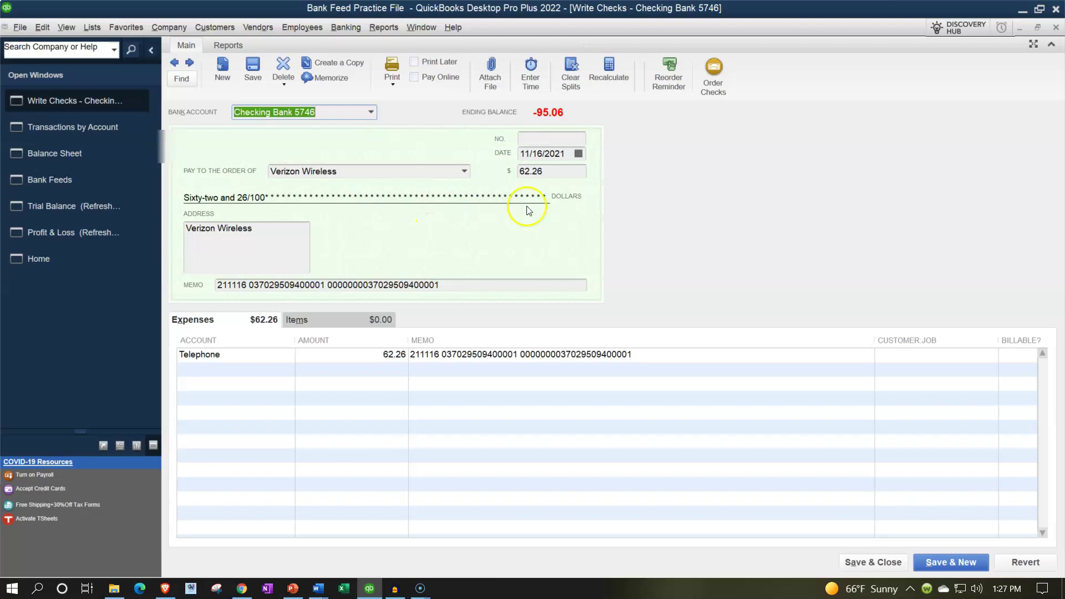
{"action": "left_click", "coordinate": [1055, 29]}
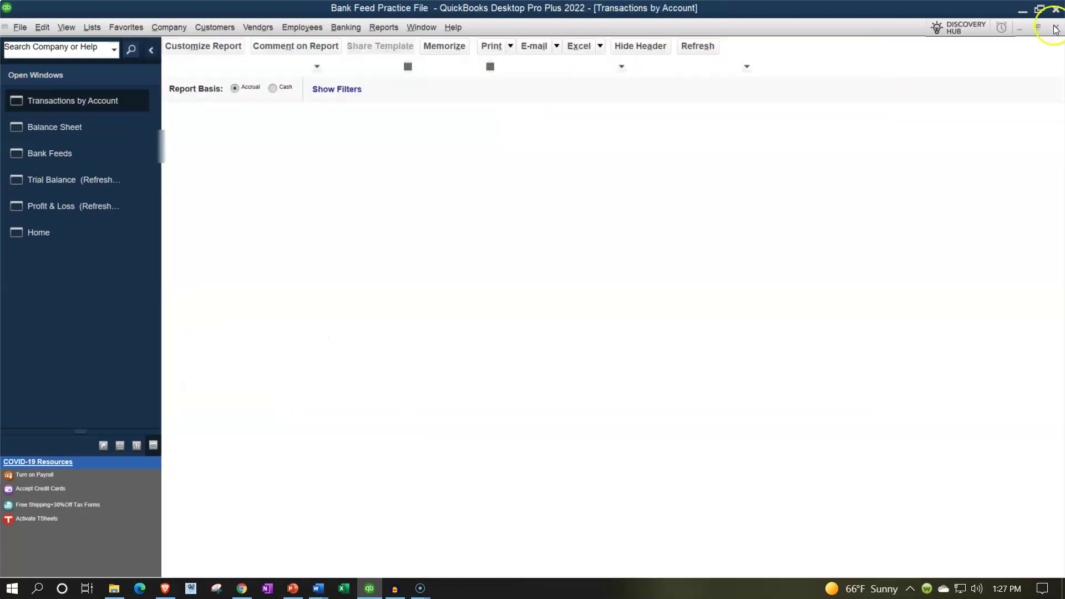
{"action": "left_click", "coordinate": [1055, 28]}
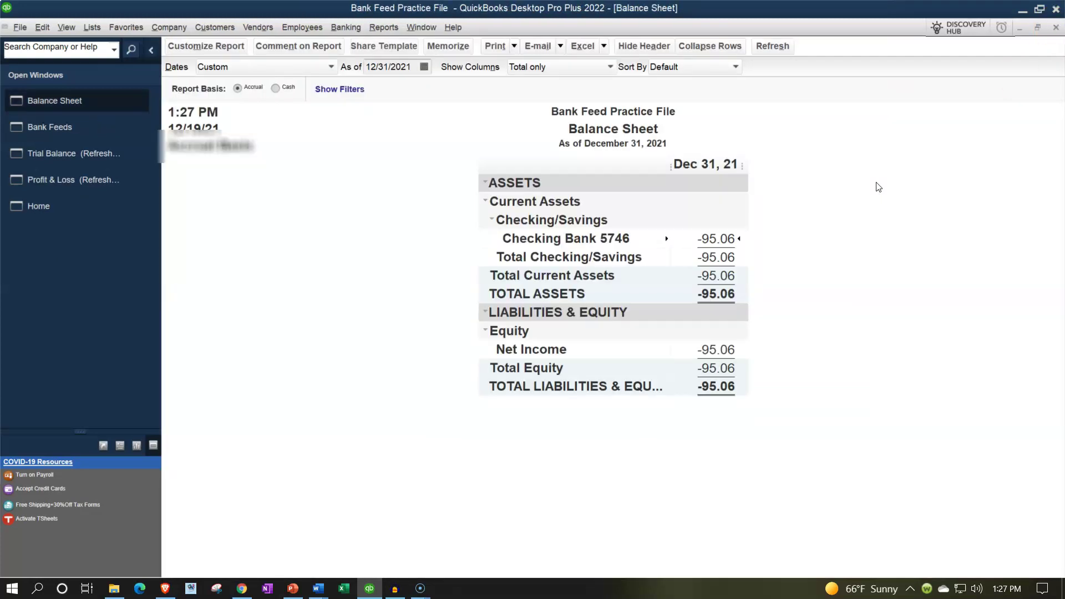
Inspect the Verizon Wireless check through the checking account's register in the Chart of Accounts, and close back to the Balance Sheet.
{"action": "left_click", "coordinate": [93, 28]}
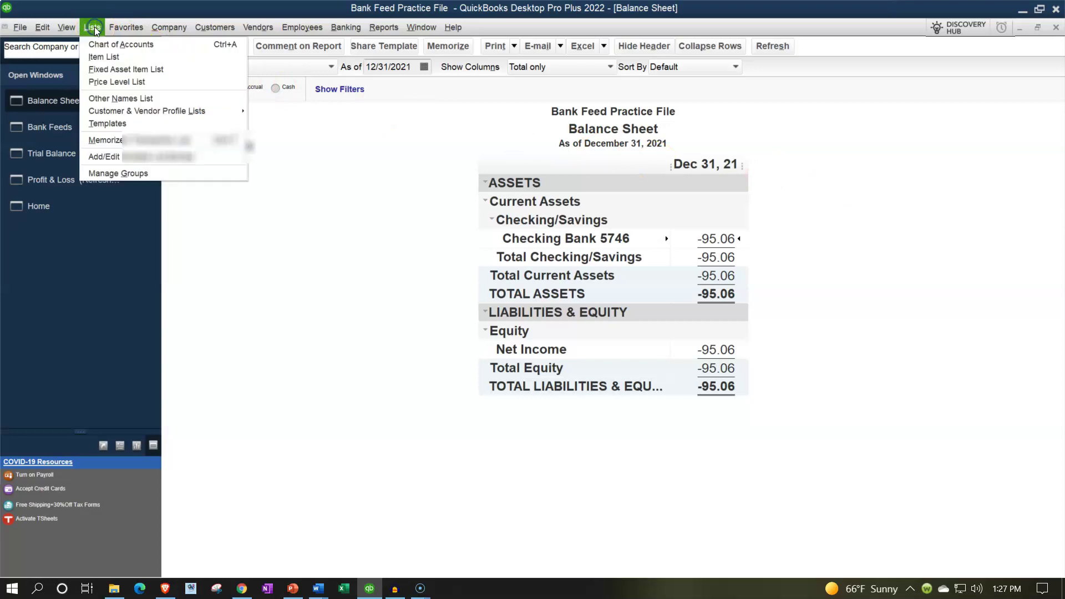
{"action": "left_click", "coordinate": [102, 45]}
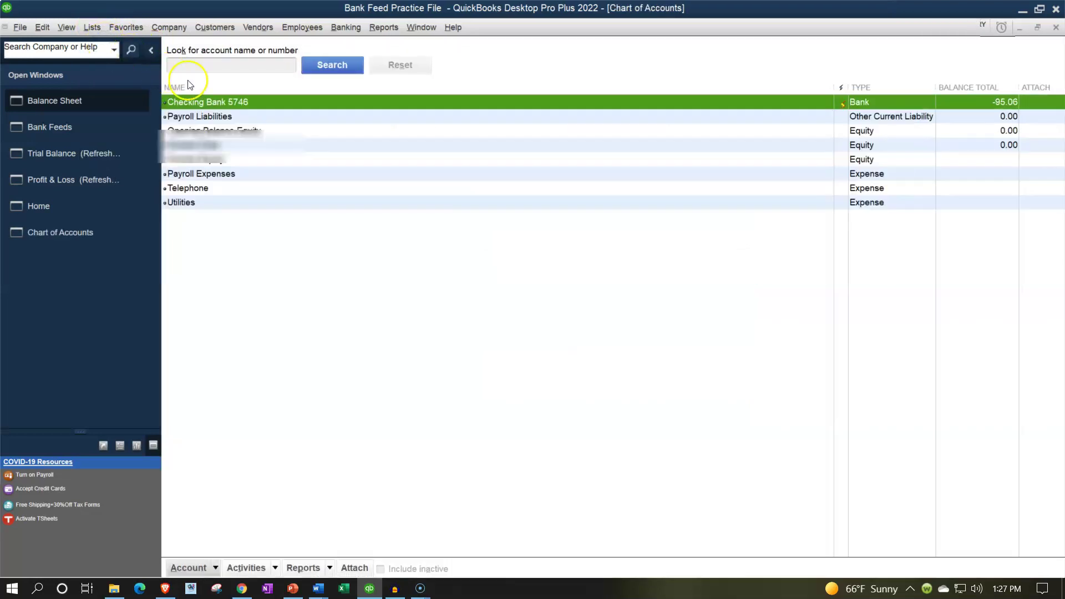
{"action": "double_click", "coordinate": [238, 103]}
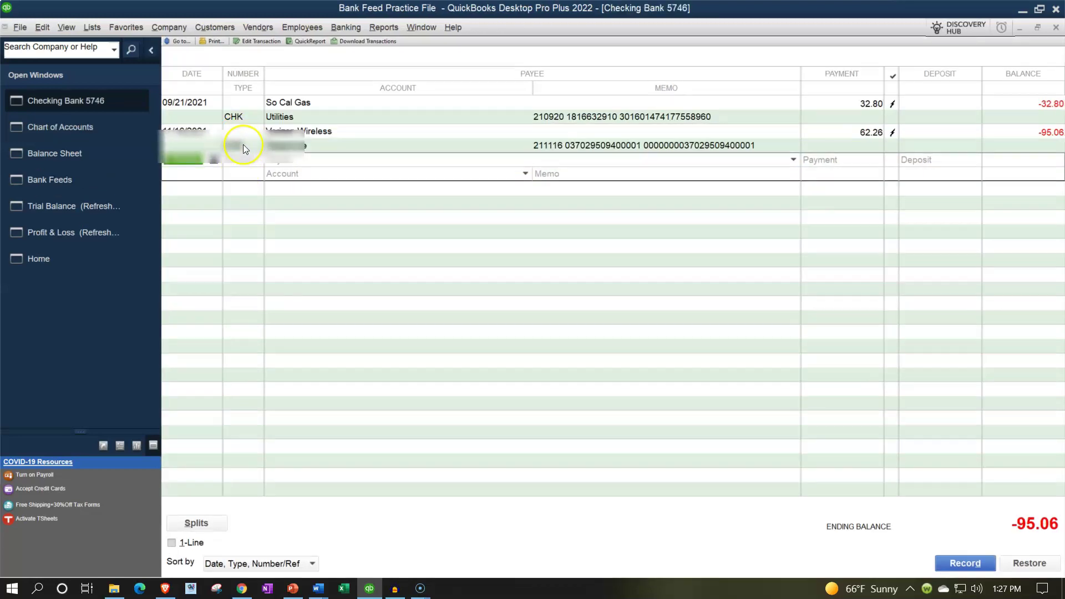
{"action": "double_click", "coordinate": [244, 148]}
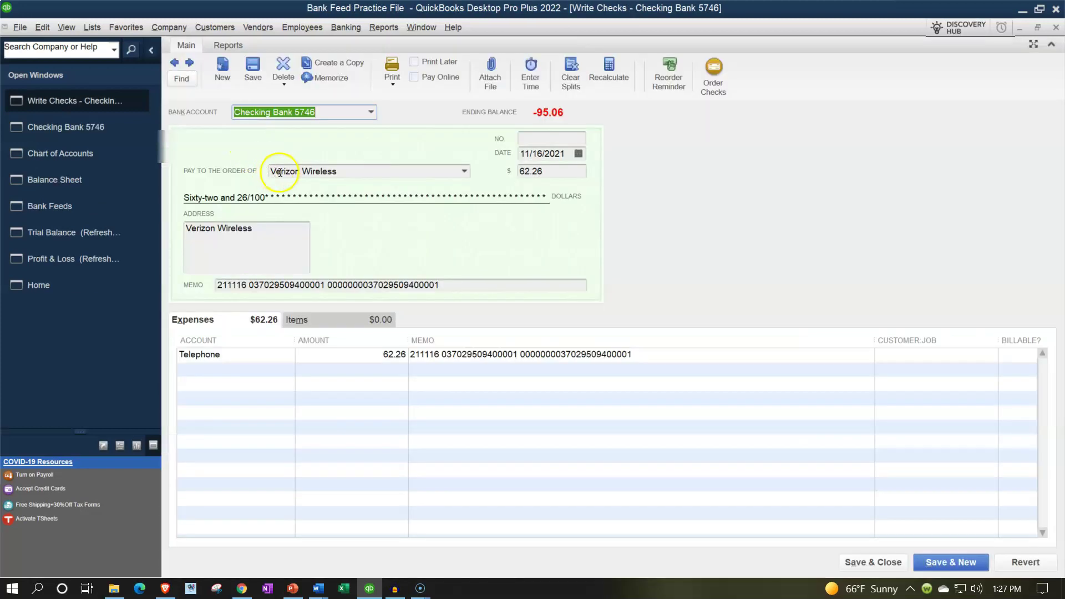
{"action": "left_click", "coordinate": [1056, 28]}
{"action": "left_click", "coordinate": [1055, 29]}
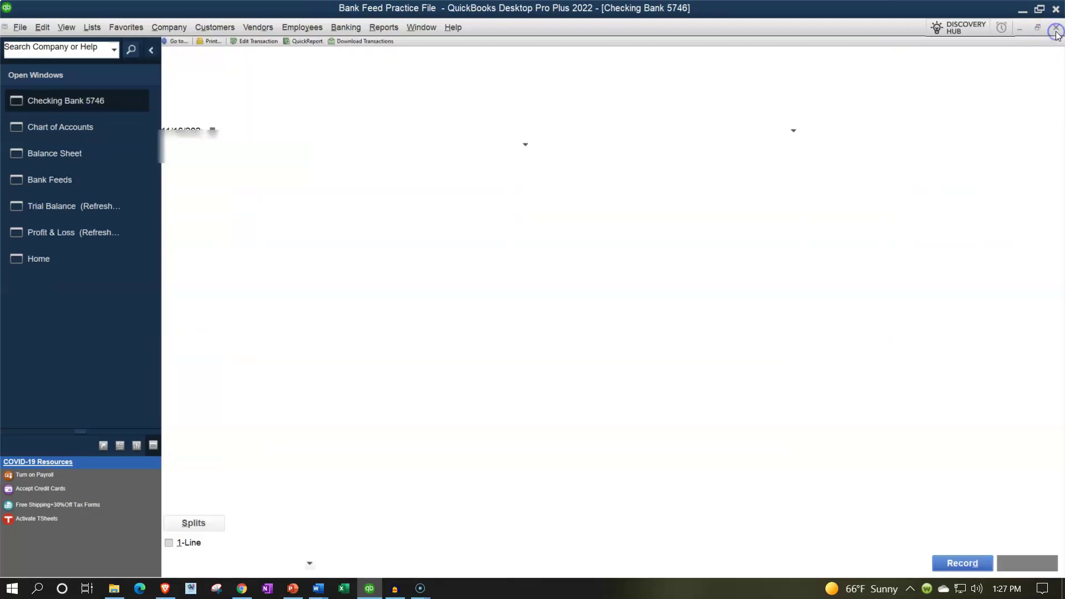
{"action": "left_click", "coordinate": [1057, 29]}
{"action": "left_click", "coordinate": [1056, 29]}
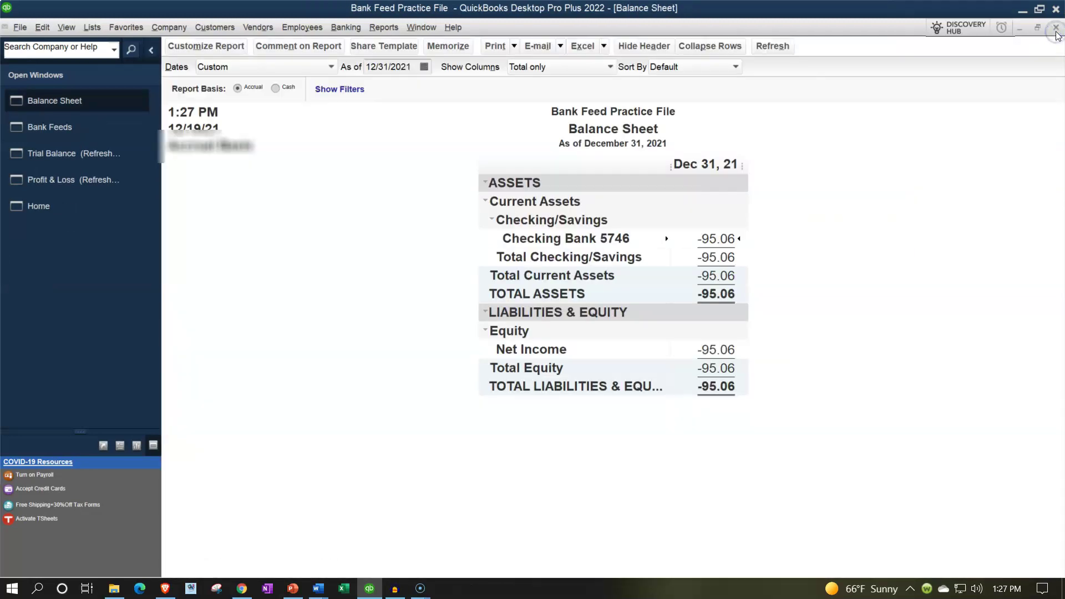
Check the Profit & Loss expenses for 2021 and the Verizon Wireless vendor's transactions in the Vendor Center.
{"action": "left_click", "coordinate": [92, 185]}
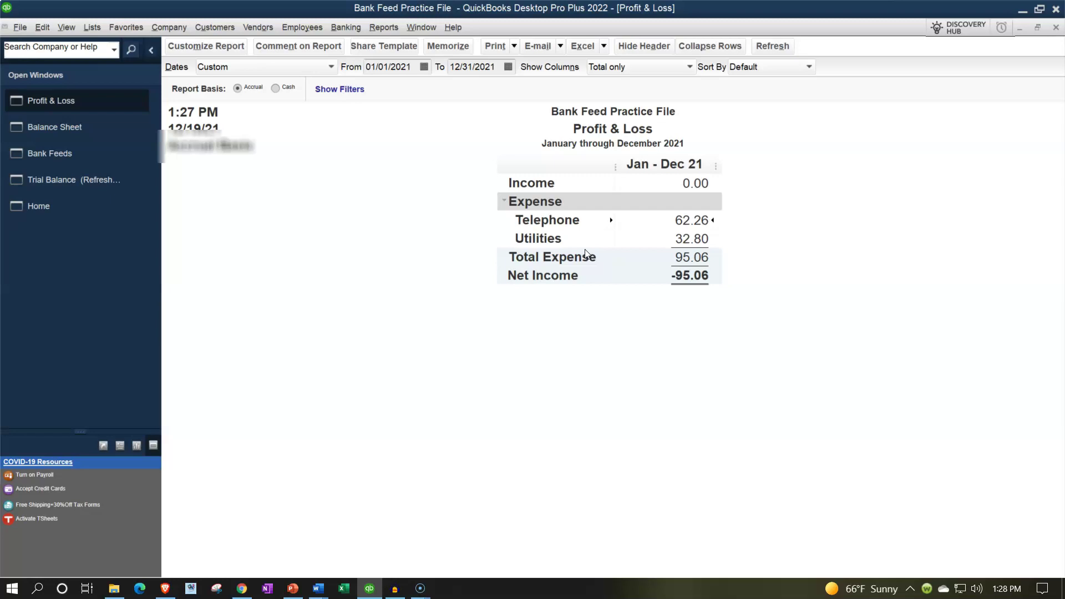
{"action": "left_click", "coordinate": [271, 34]}
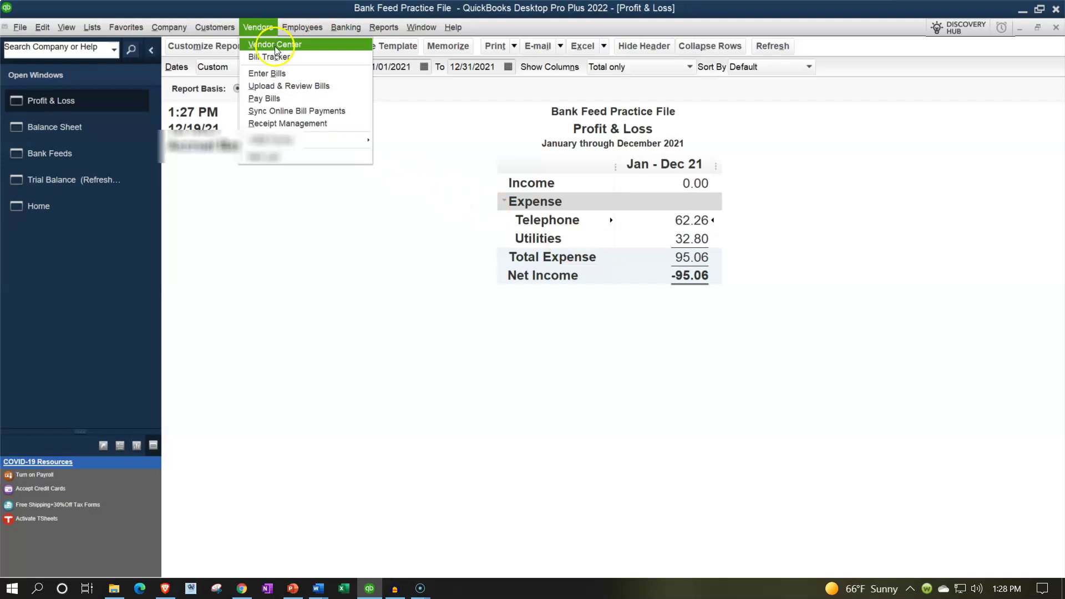
{"action": "left_click", "coordinate": [276, 48]}
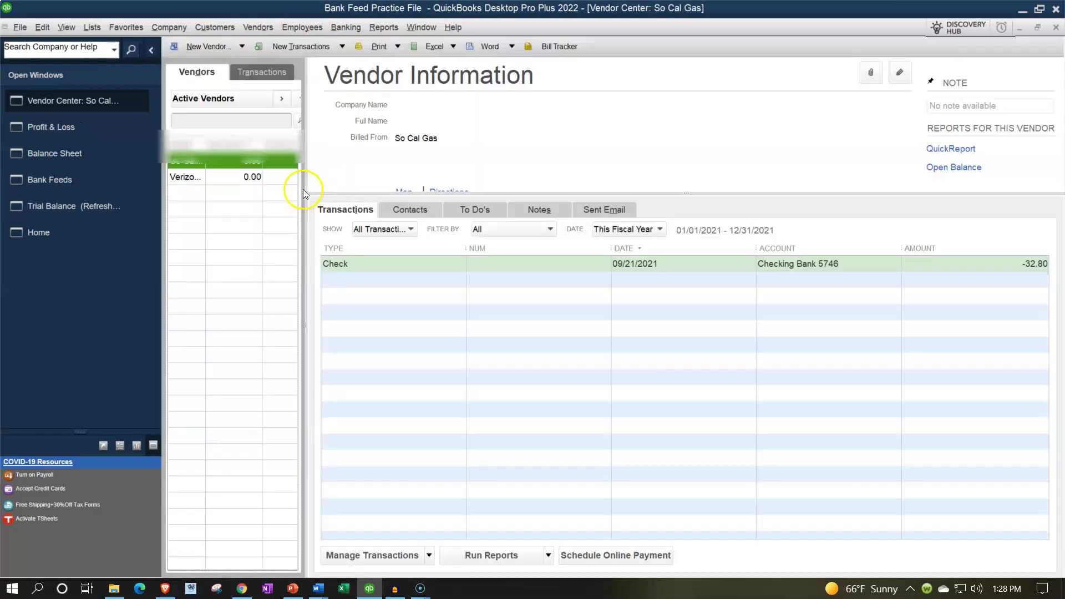
{"action": "left_click_drag", "start_coordinate": [207, 141], "coordinate": [227, 142]}
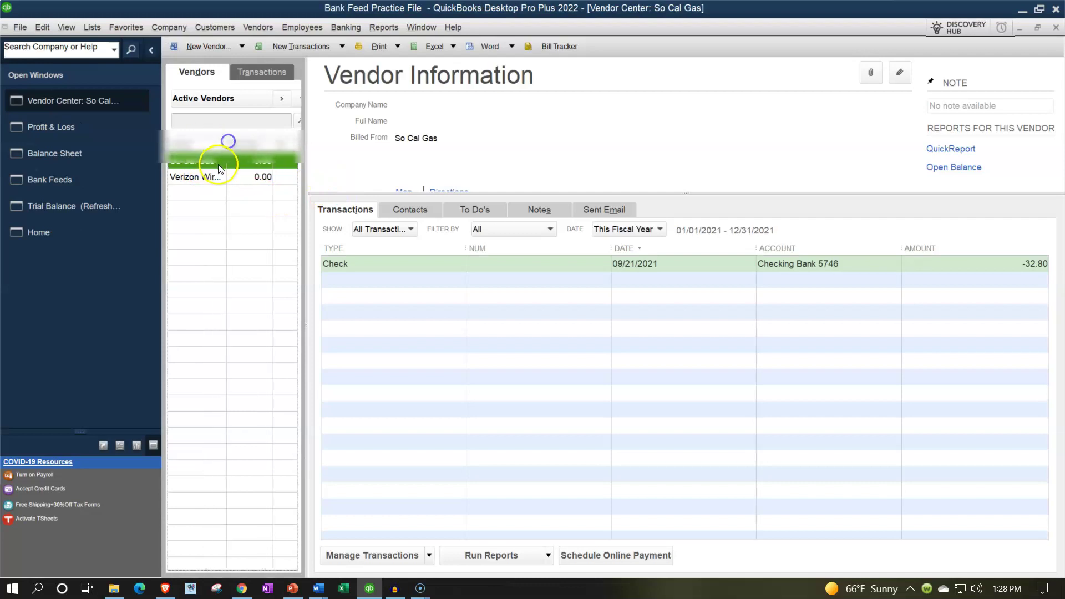
{"action": "left_click", "coordinate": [206, 177]}
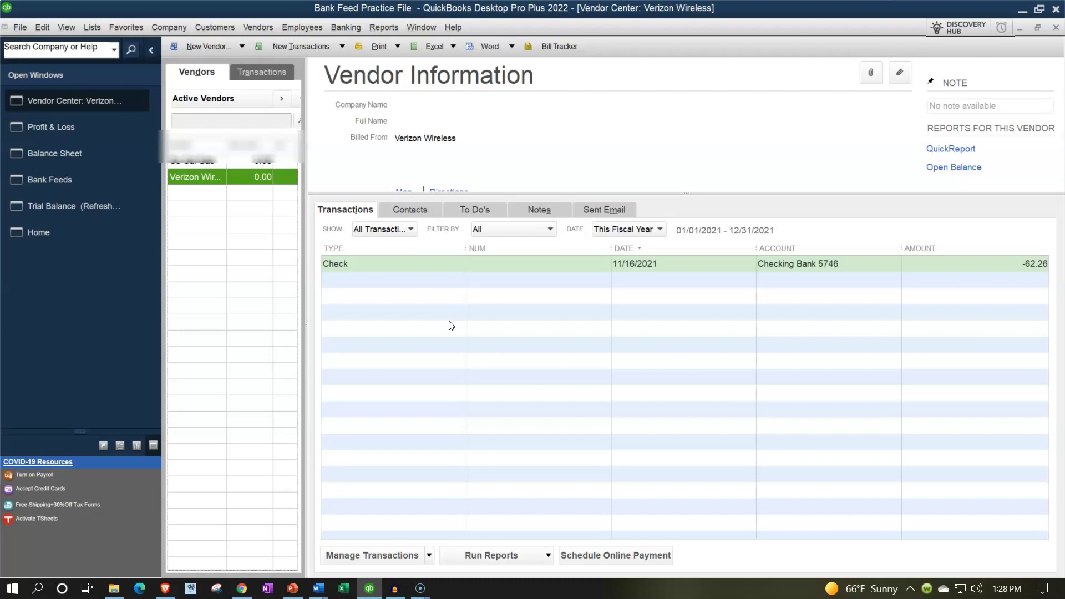
Close the Vendor Center and return to the unrecognized transactions in Bank Feeds.
{"action": "left_click", "coordinate": [1056, 28]}
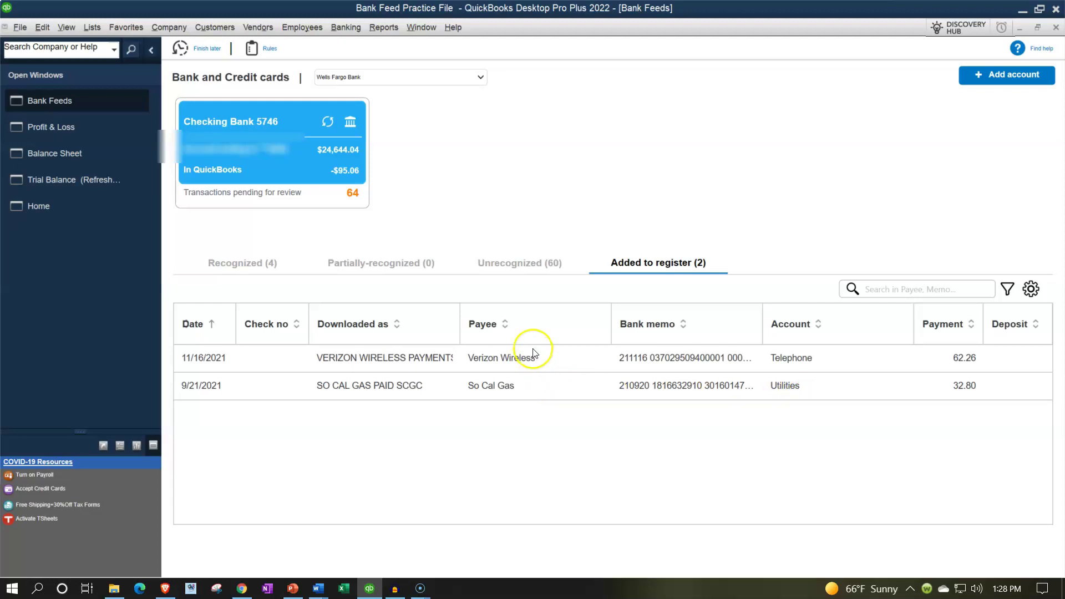
{"action": "left_click", "coordinate": [497, 261]}
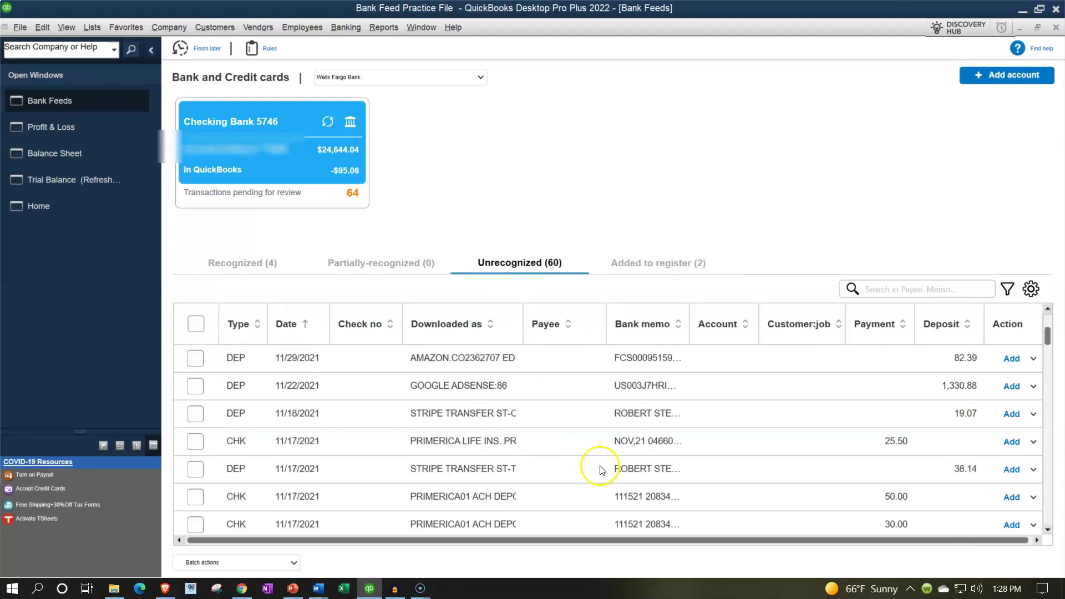